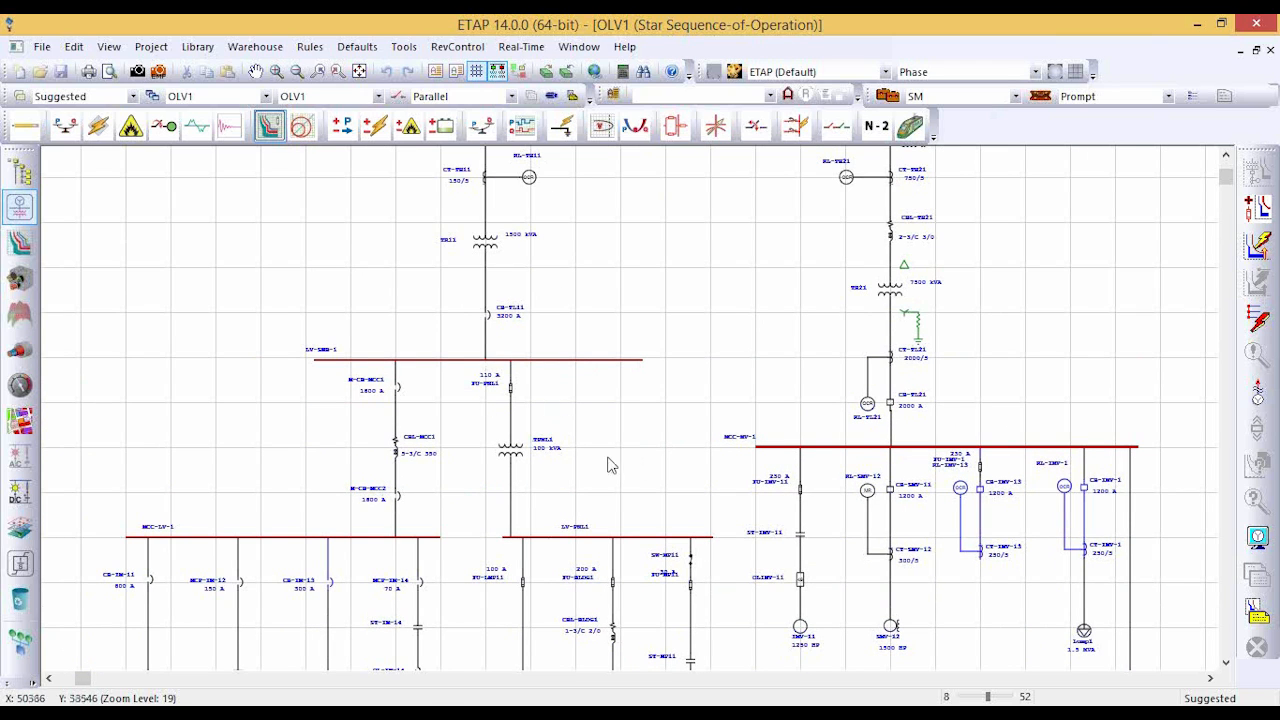
View the one-line diagram under the Local and Utility configurations, and return it to the Parallel configuration.
drag(652, 495, 666, 361)
drag(756, 195, 757, 500)
drag(706, 223, 732, 440)
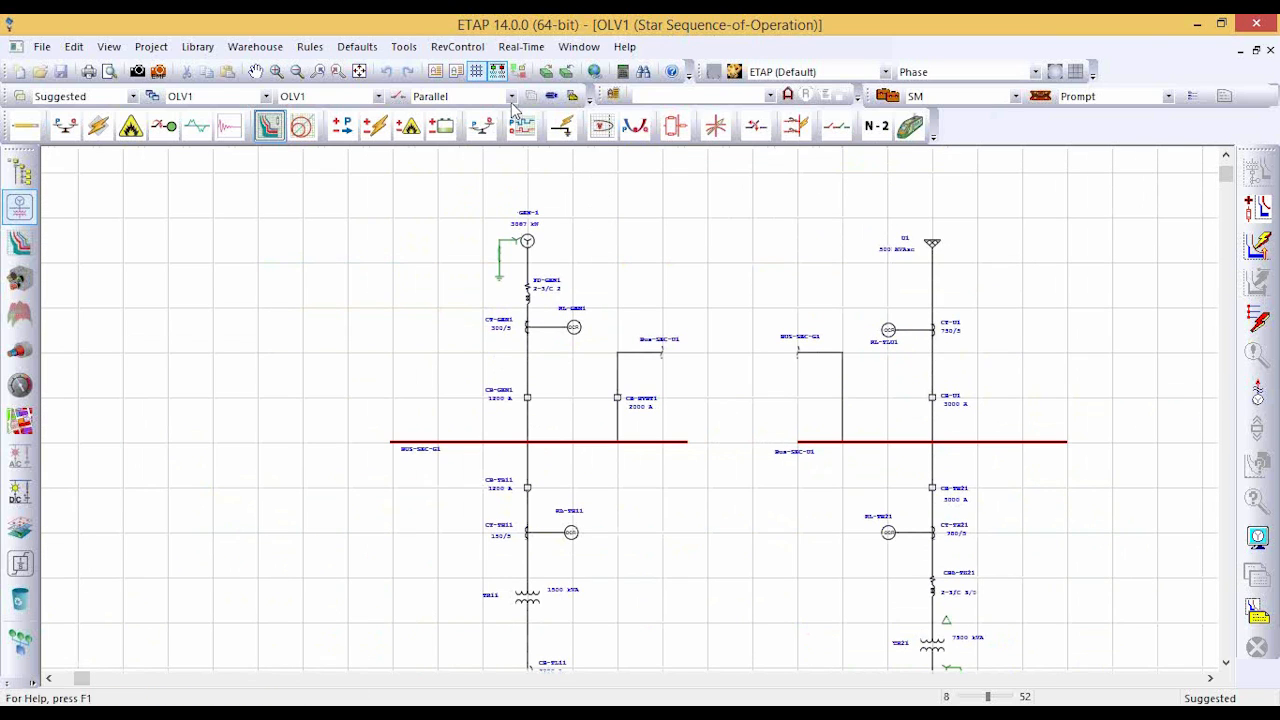
click(510, 97)
click(450, 111)
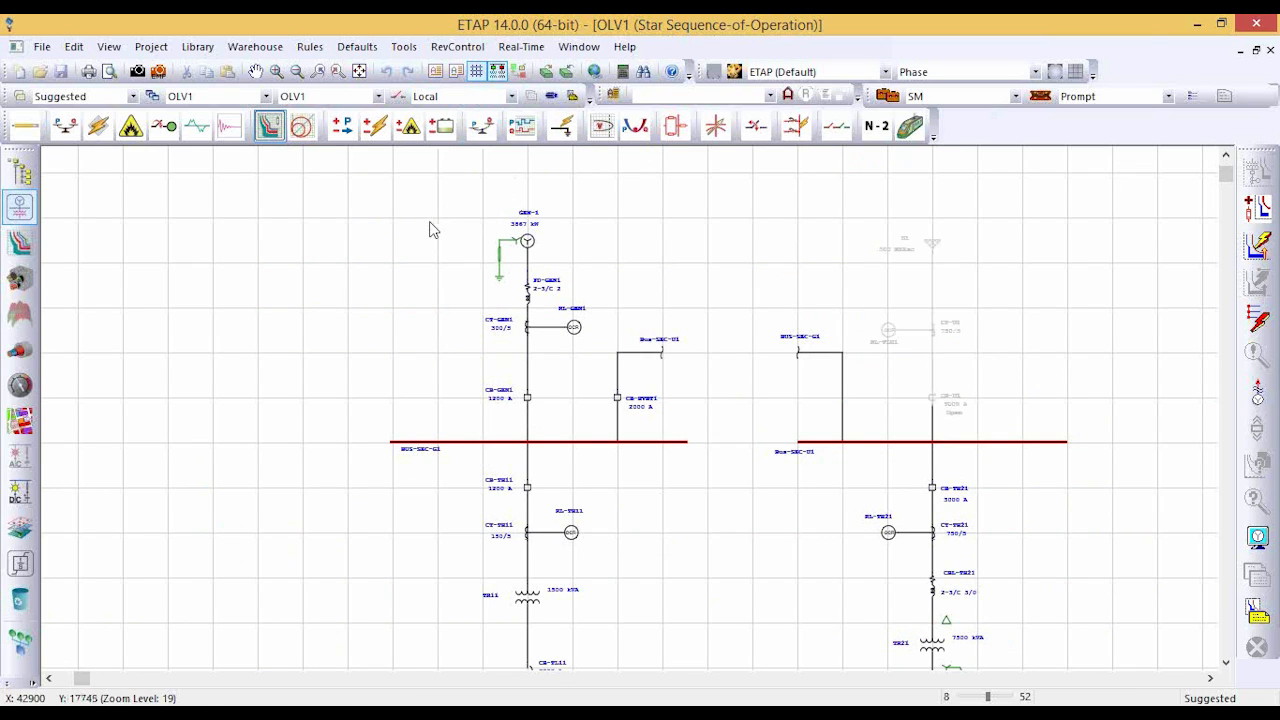
click(510, 96)
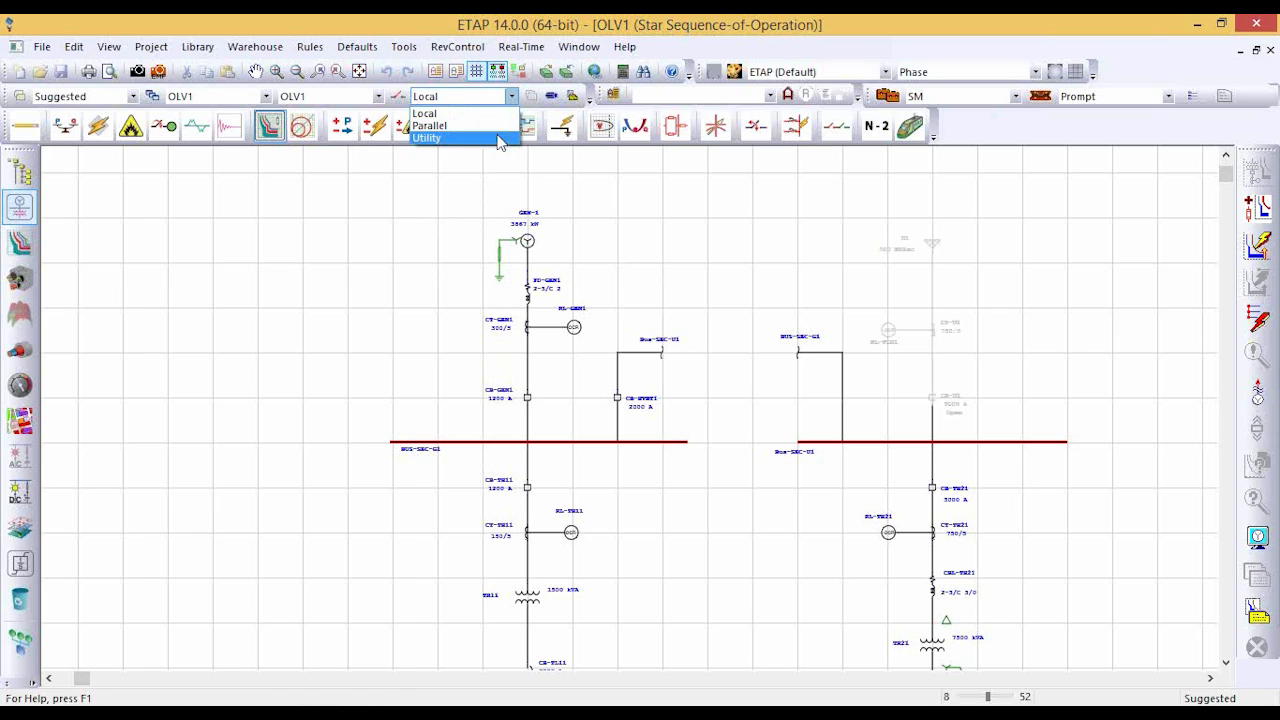
click(499, 138)
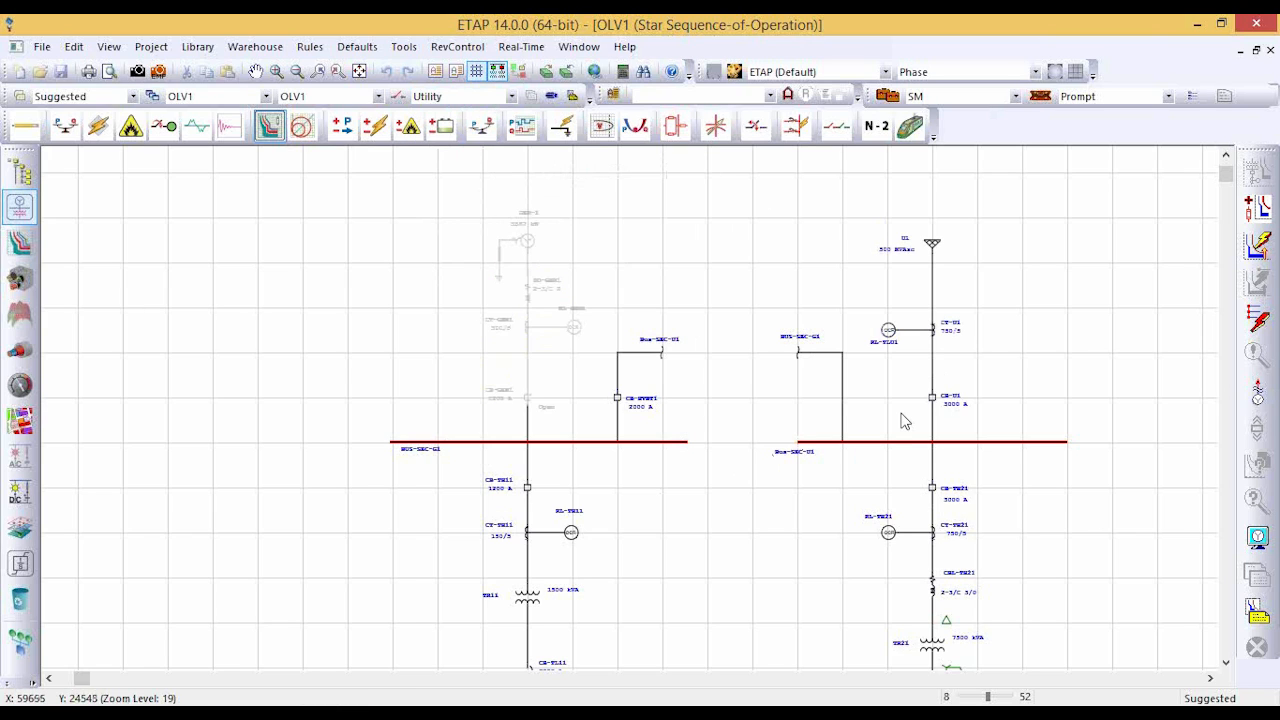
click(510, 96)
click(505, 126)
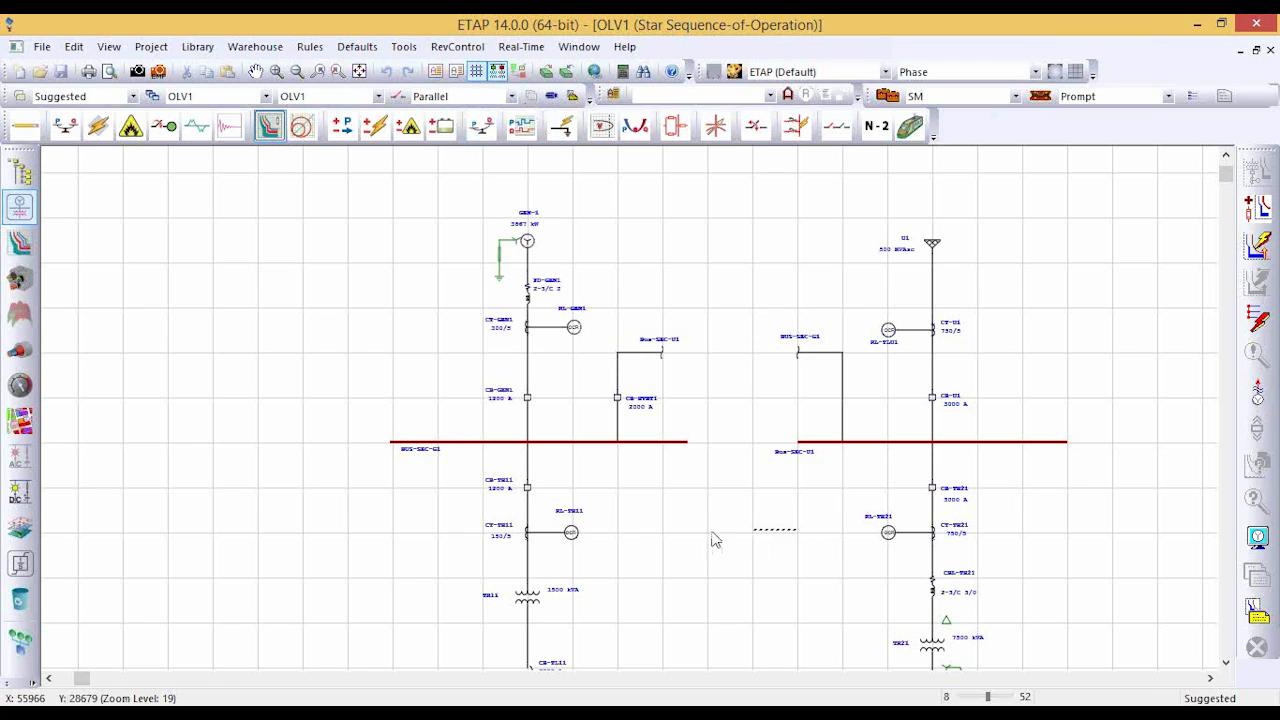
Select all elements of the one-line diagram and run the Star auto-evaluation with the output report named ETAP-StarAuto.
drag(734, 517, 619, 521)
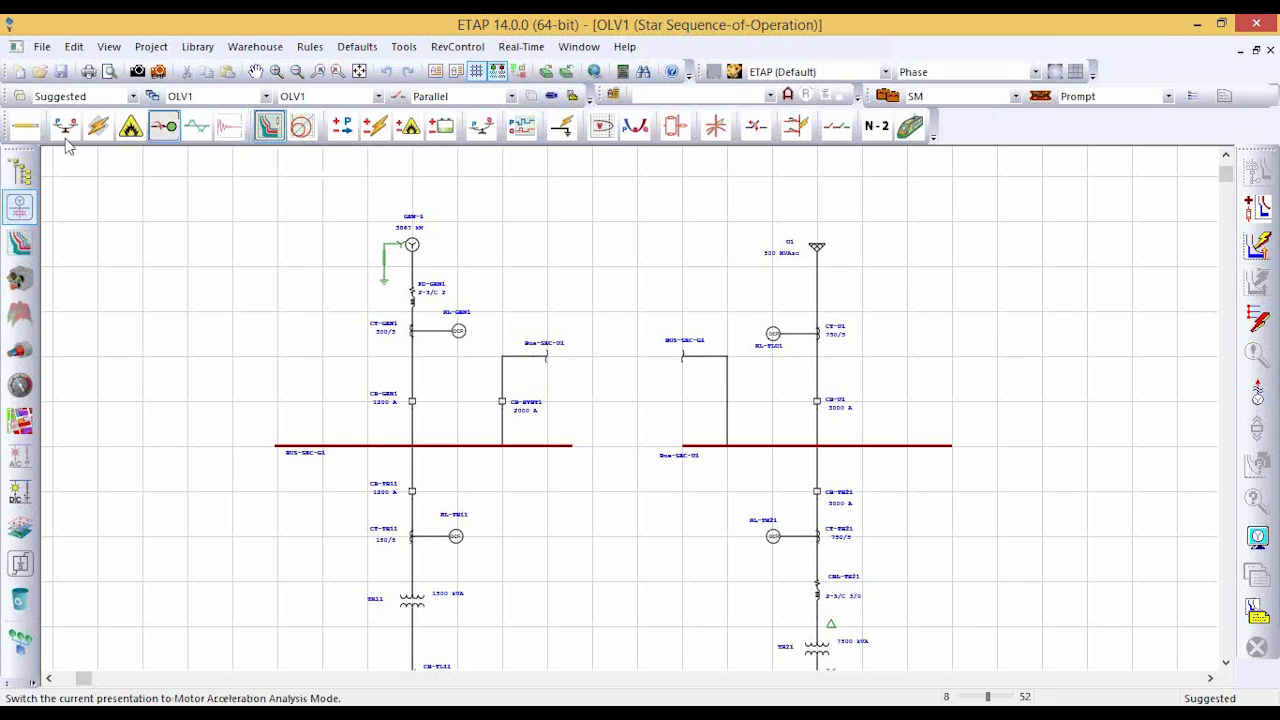
click(74, 46)
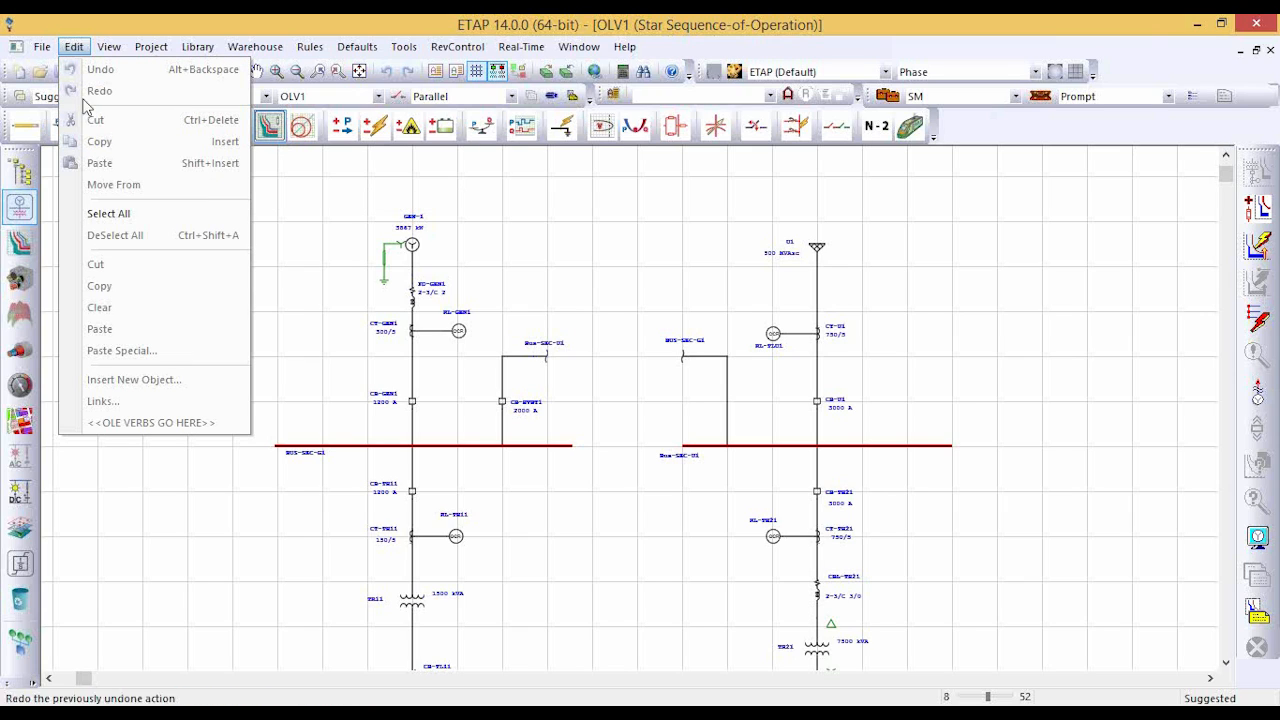
click(127, 218)
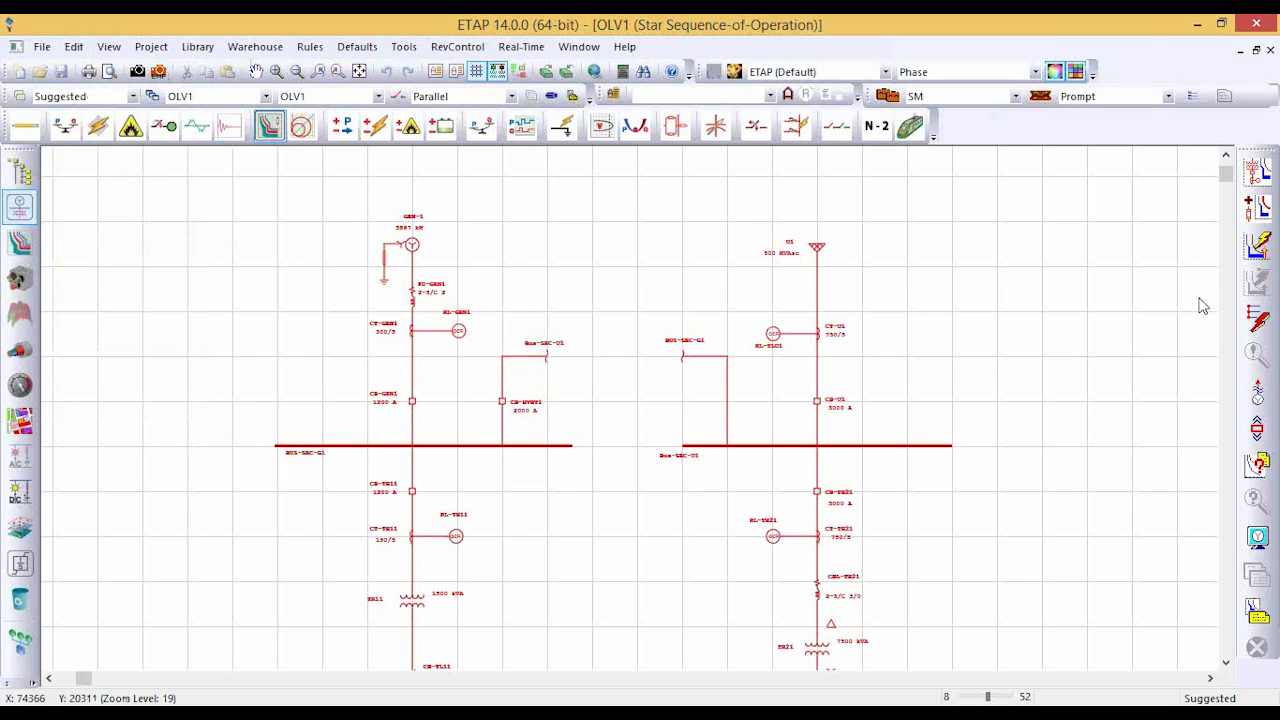
click(1260, 465)
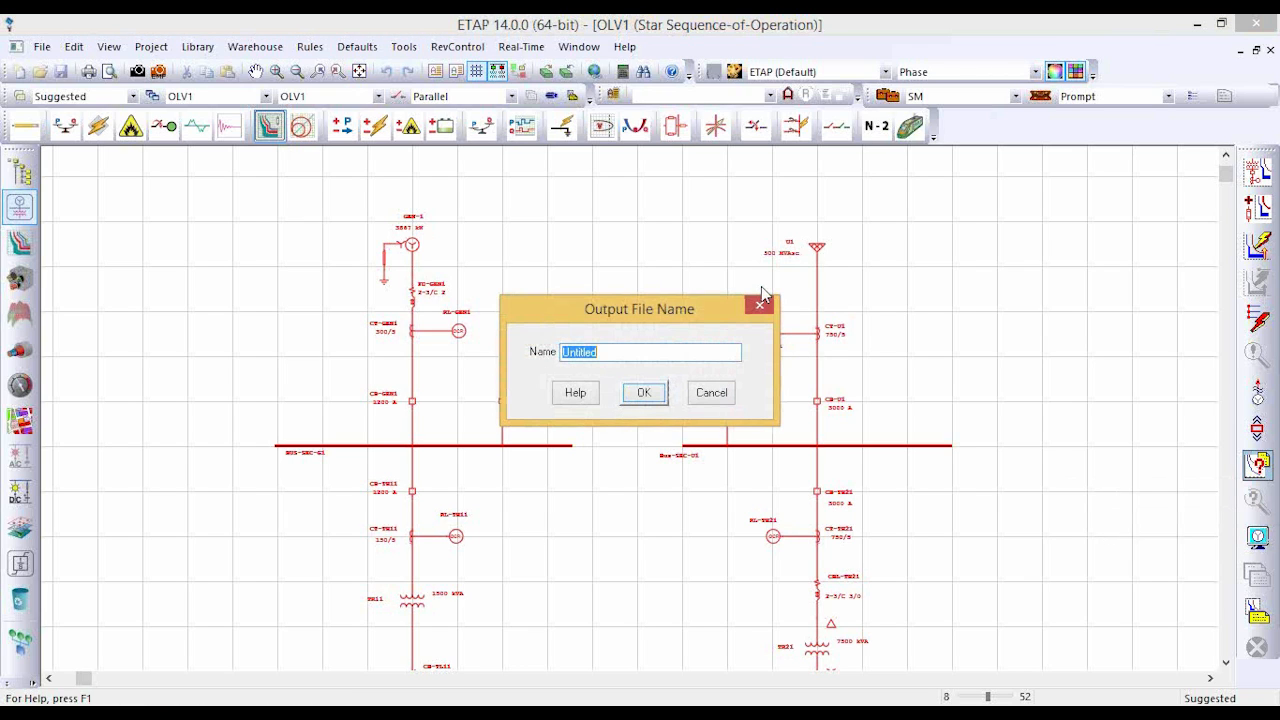
text(ETAP-StarAuto)
click(641, 395)
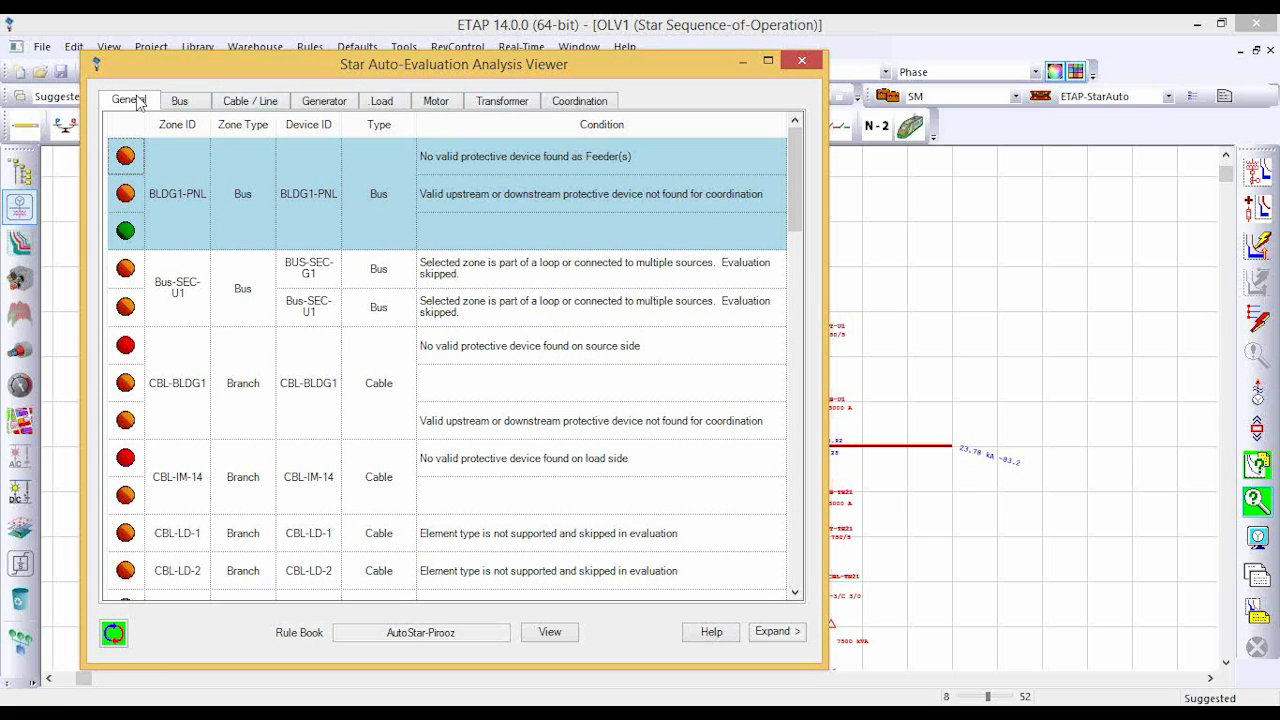
Review the auto-evaluation results by category, from bus, cable/line, generator and load through motor, transformer and coordination, and return to the general results.
click(179, 101)
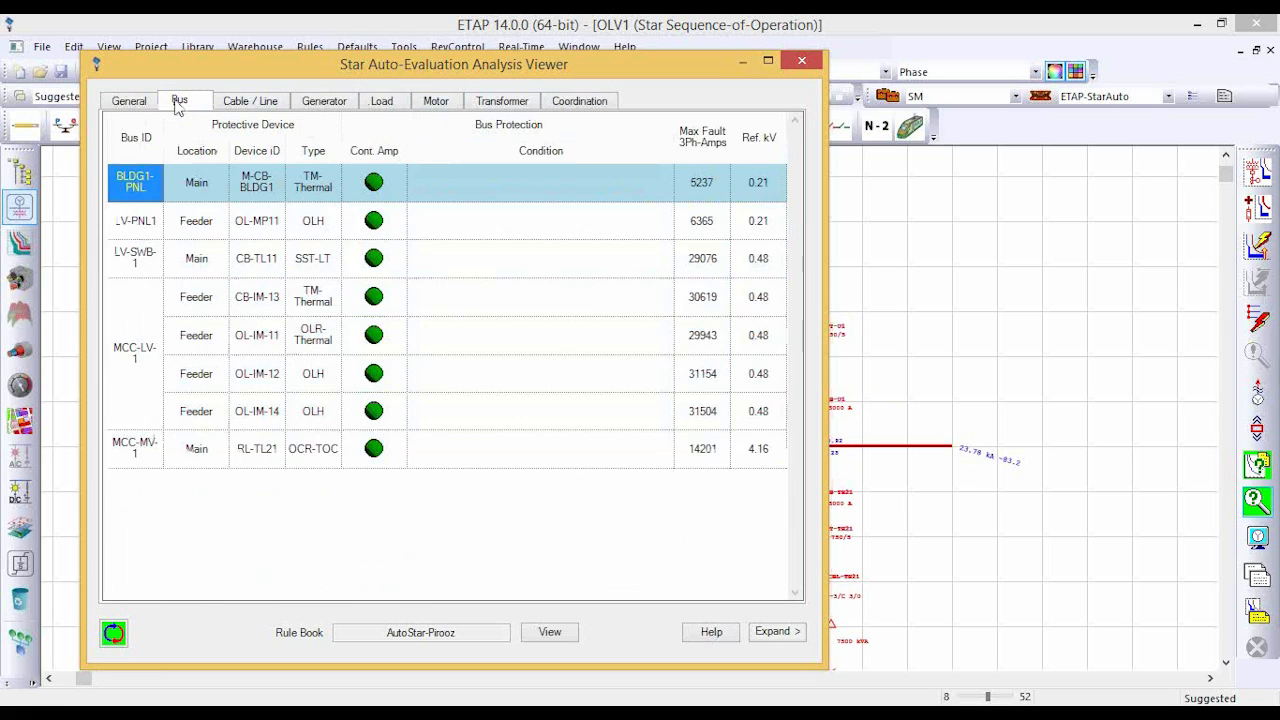
click(266, 104)
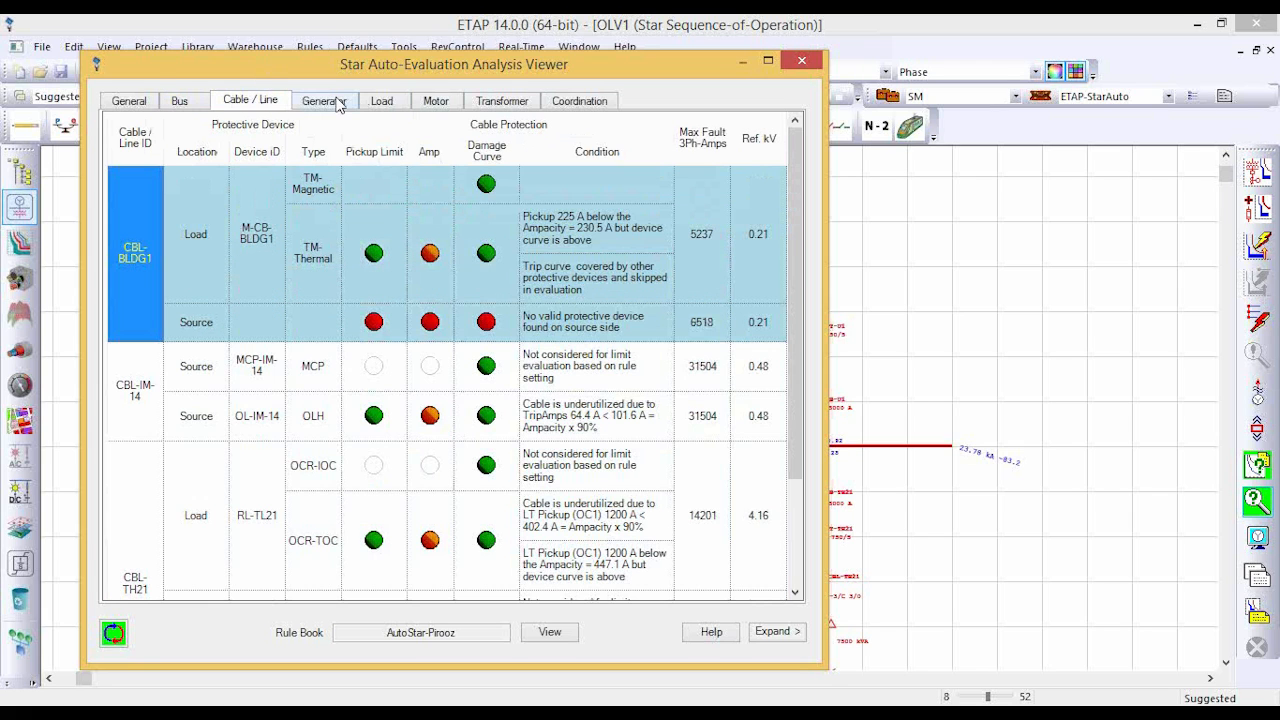
click(345, 102)
click(392, 104)
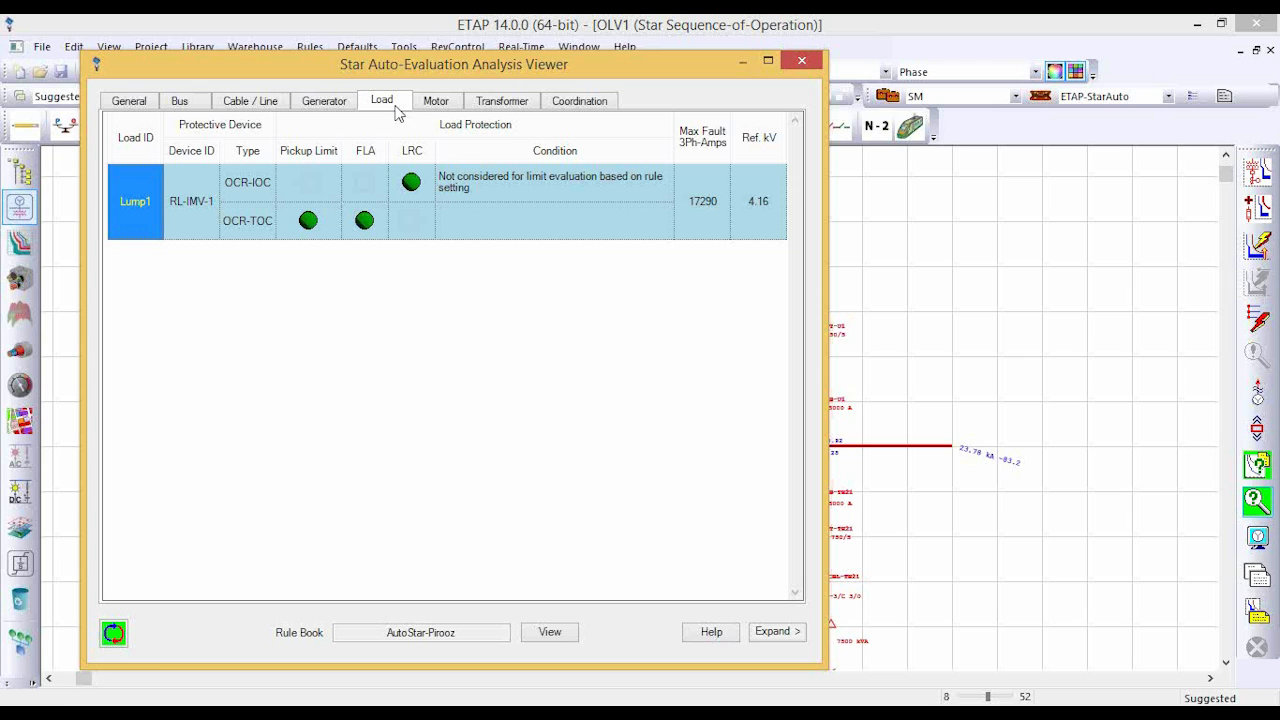
click(443, 106)
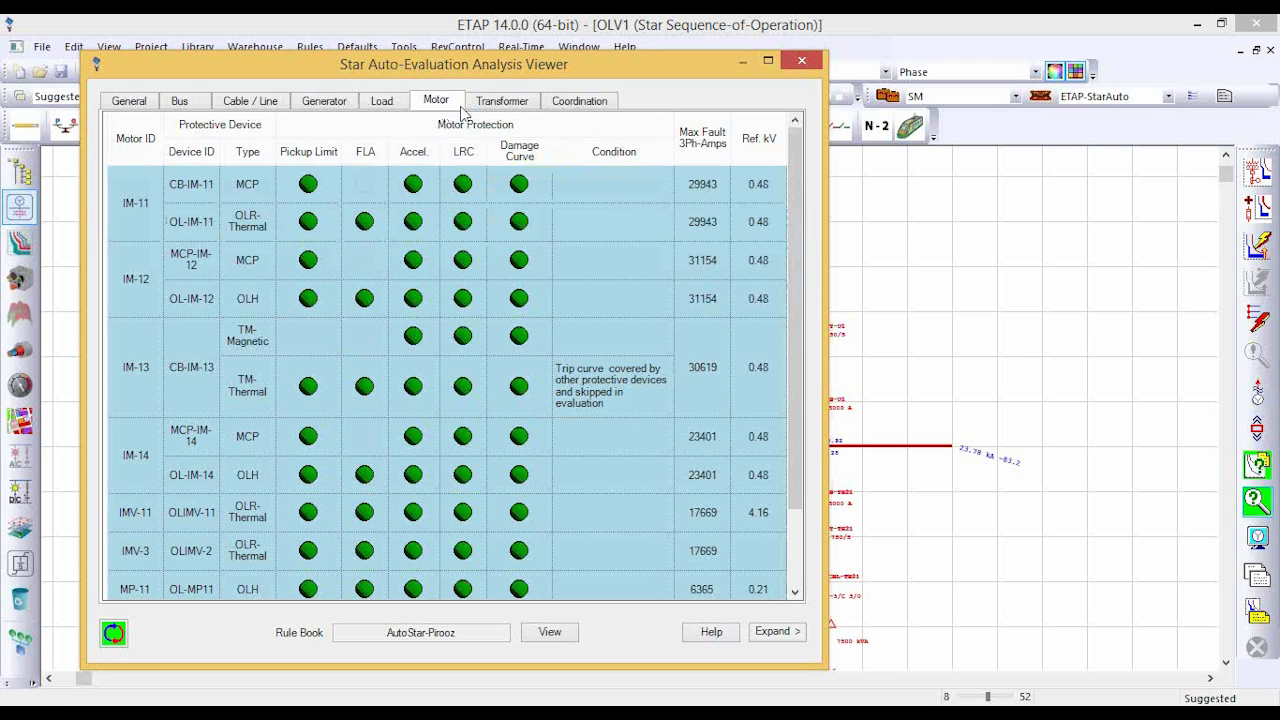
click(505, 100)
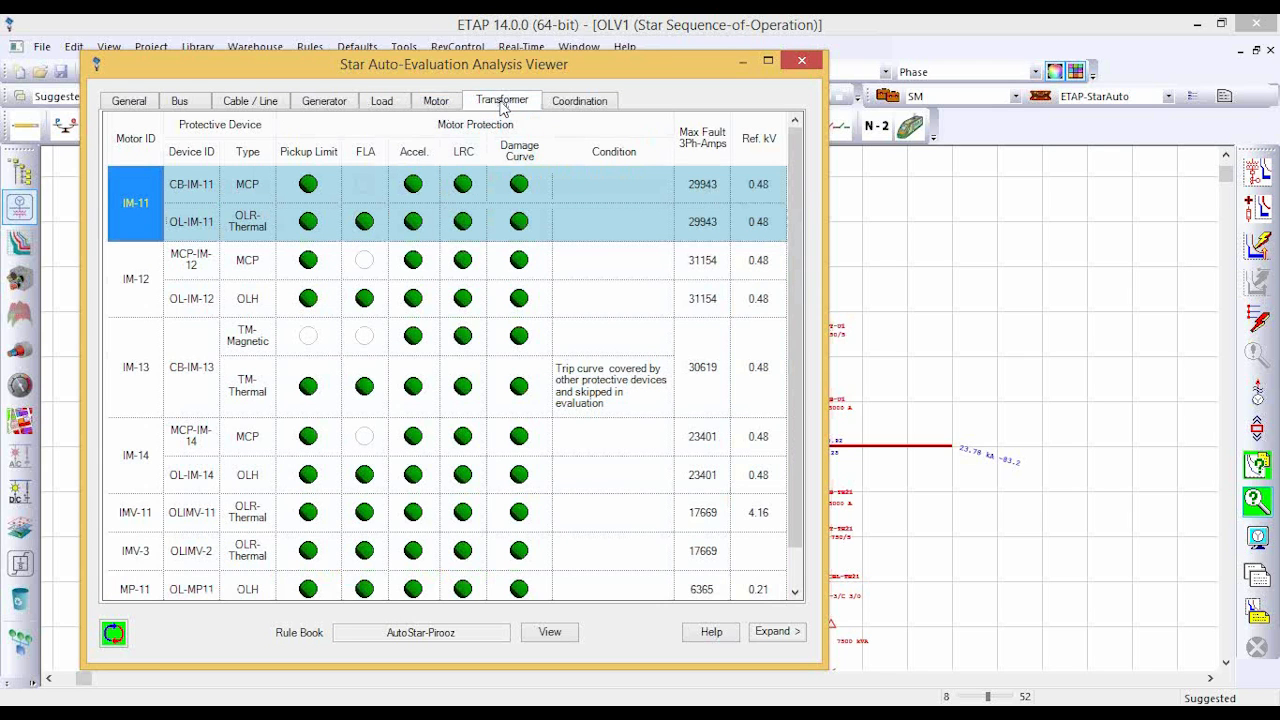
click(586, 104)
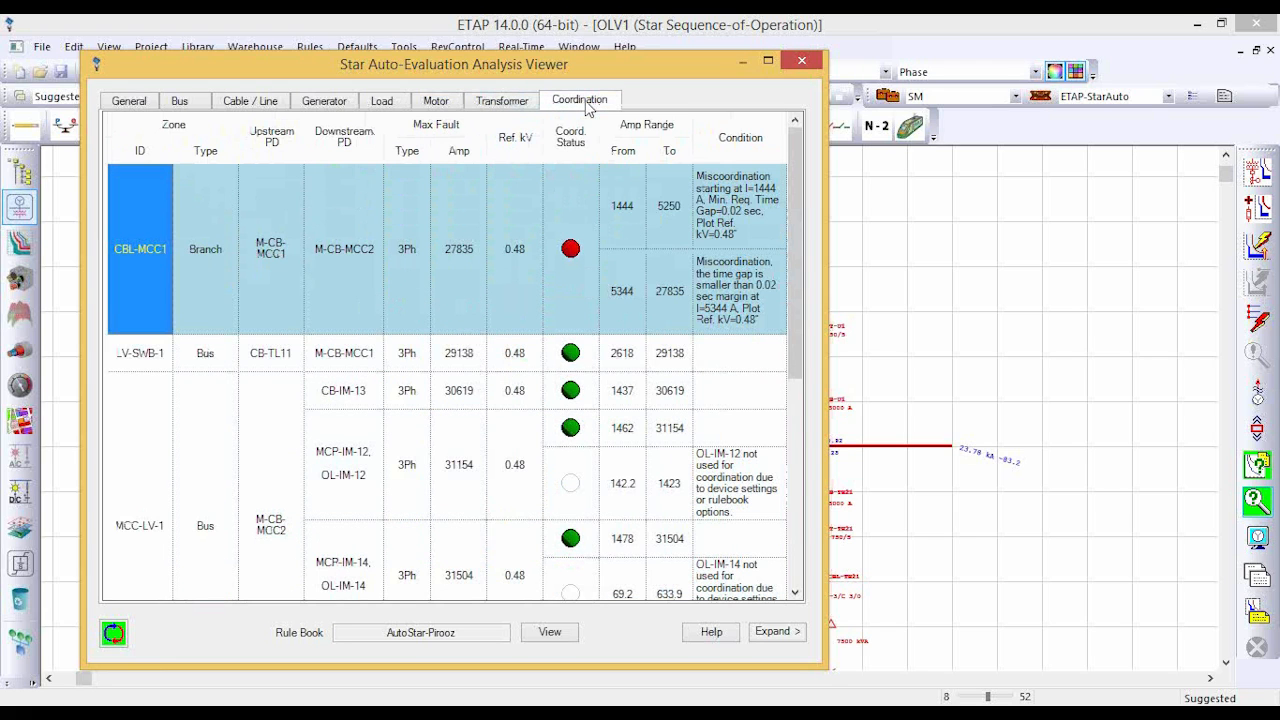
click(140, 101)
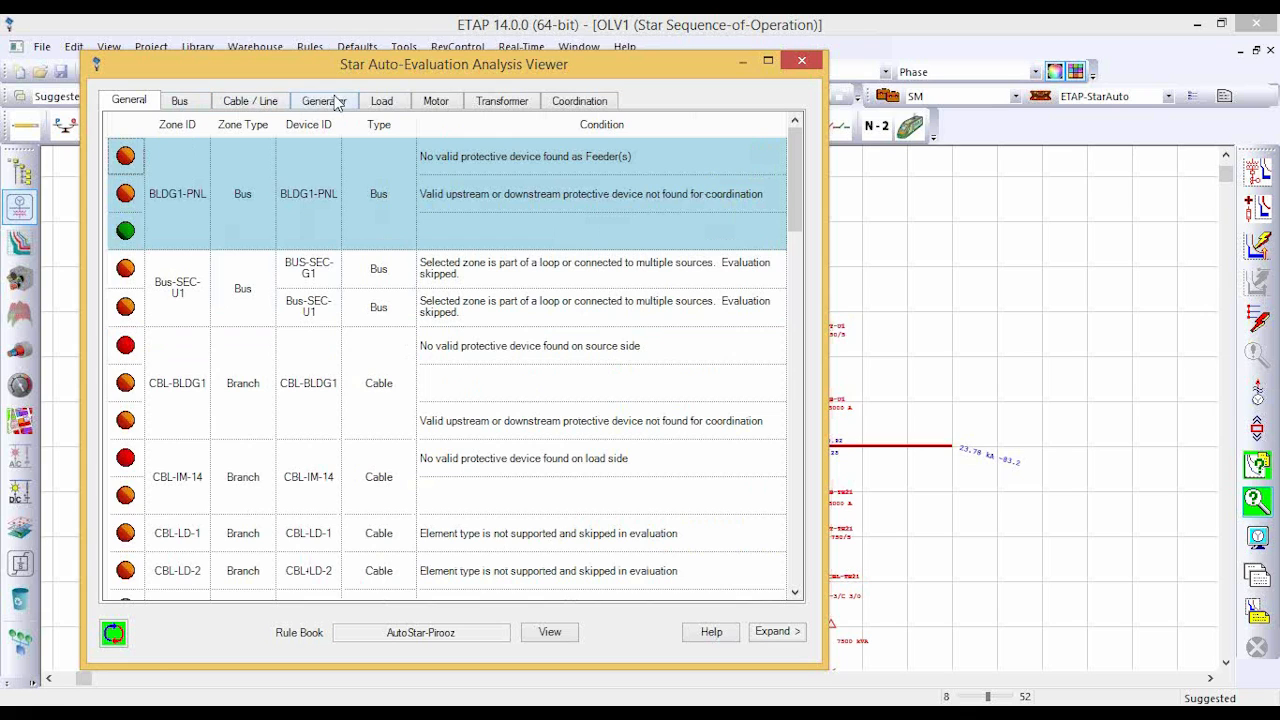
Examine the motor and cable/line protection results in detail, repositioning the results viewer as needed.
click(436, 101)
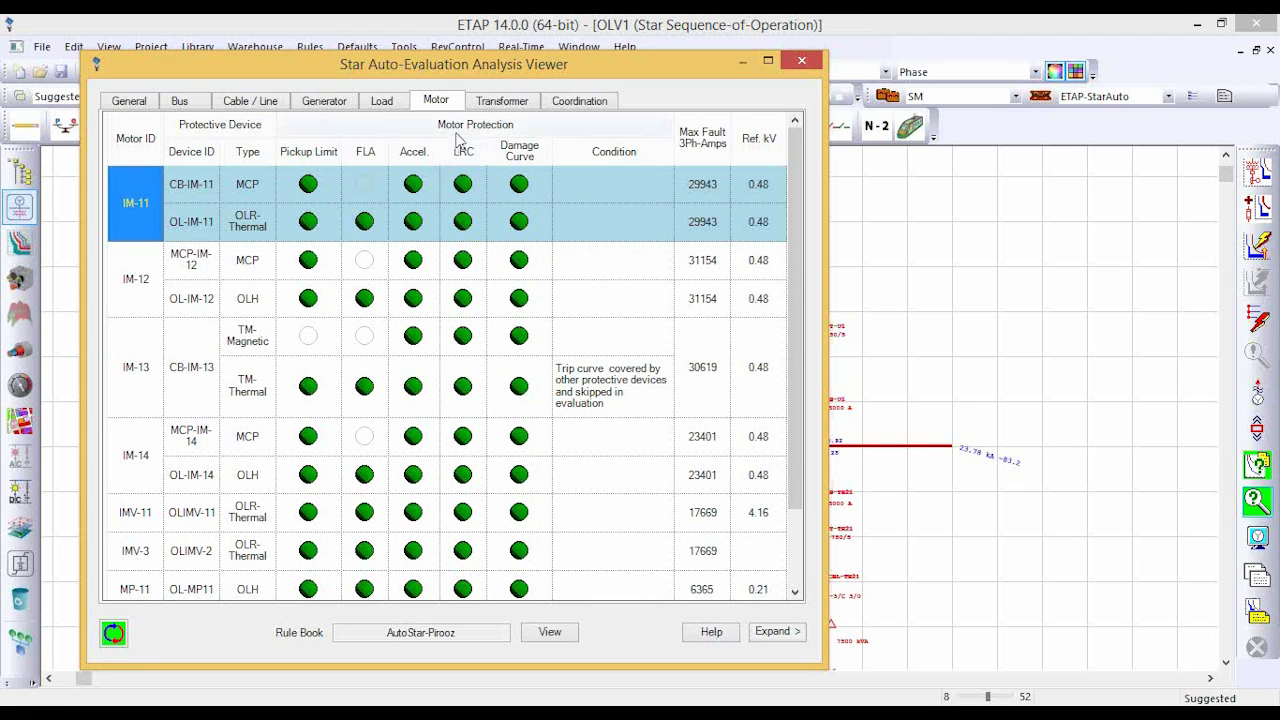
click(235, 104)
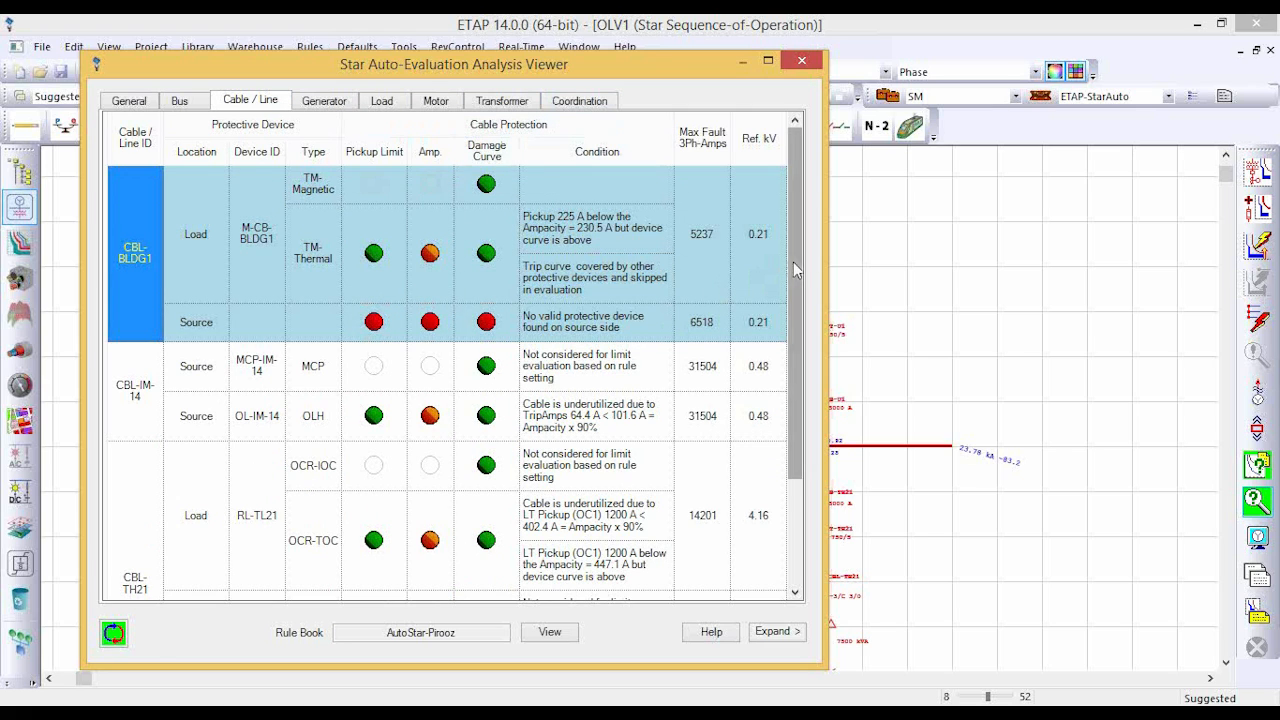
drag(644, 61, 792, 73)
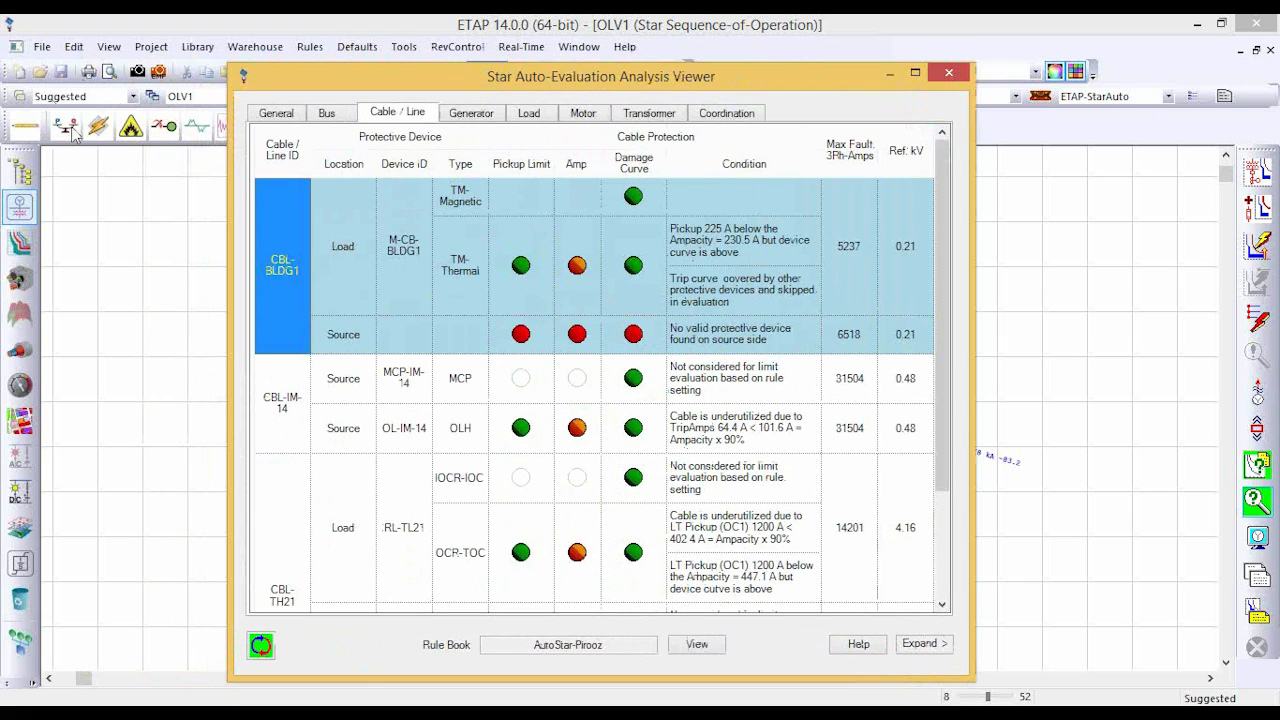
click(584, 114)
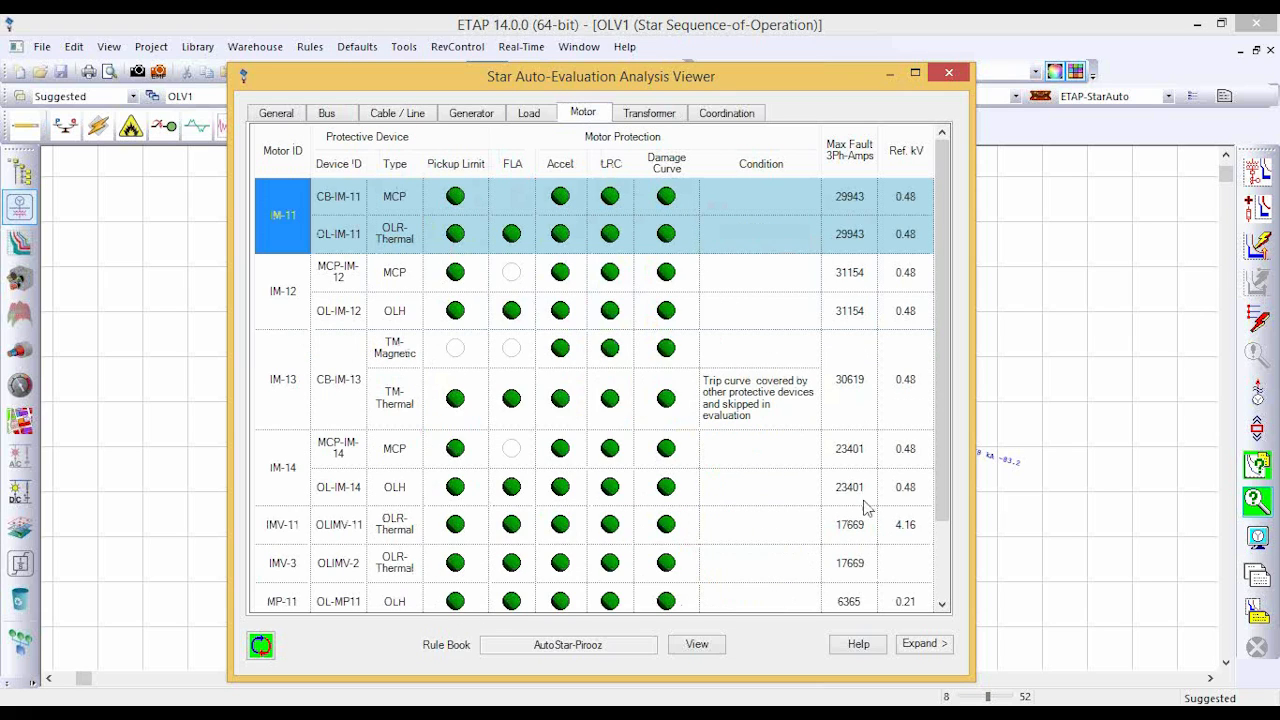
drag(939, 462, 934, 488)
drag(667, 92, 565, 80)
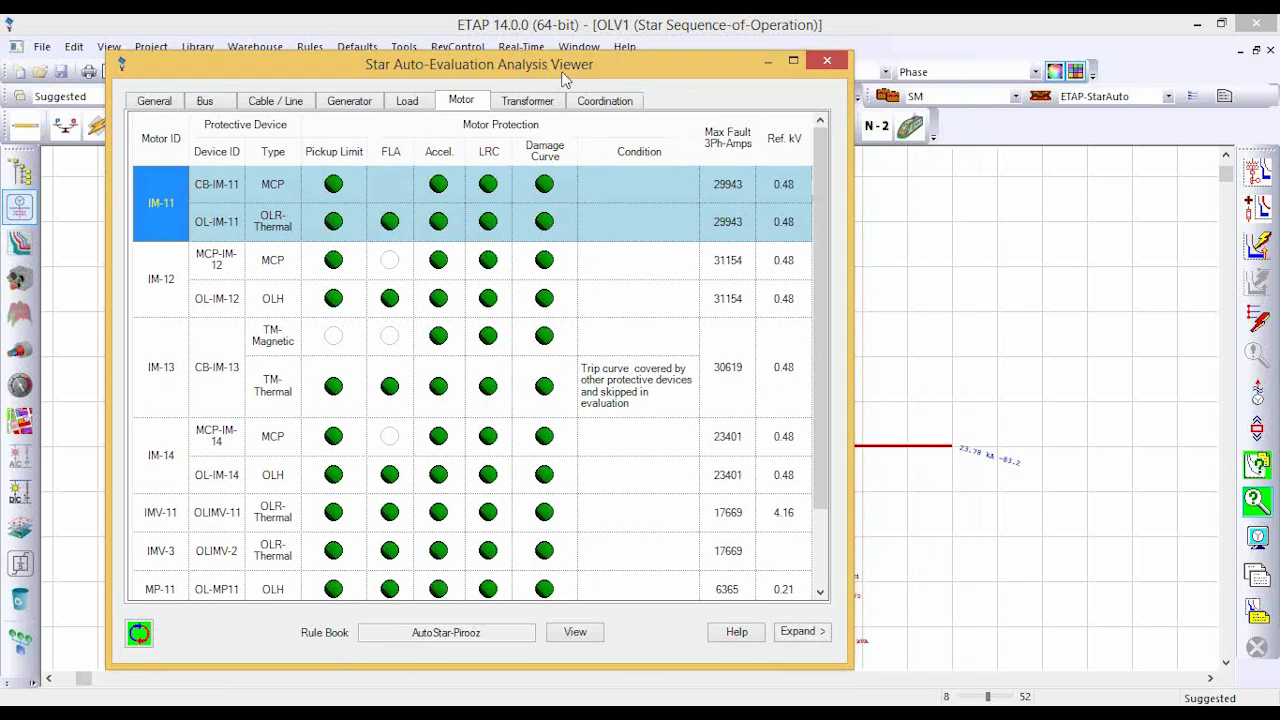
Expand the viewer to examine the time-current curves of motor IM-14's MCP and OLH protection, and close the viewer.
click(803, 631)
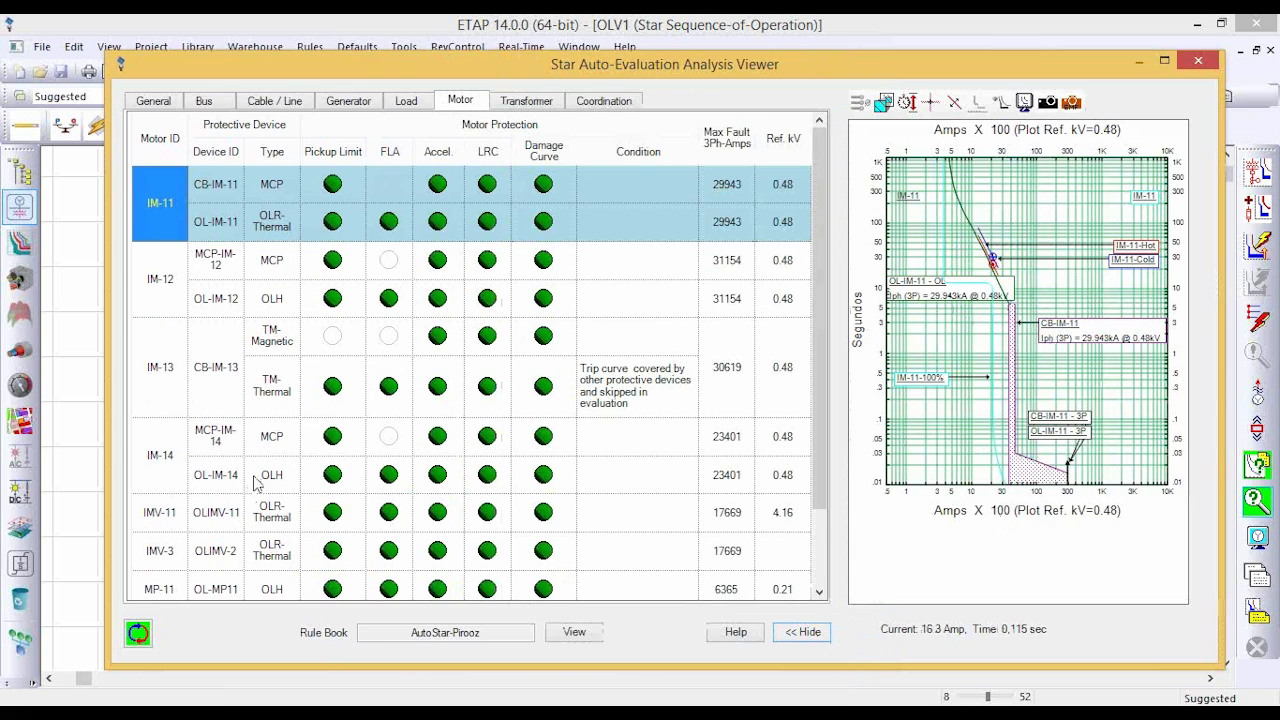
click(168, 465)
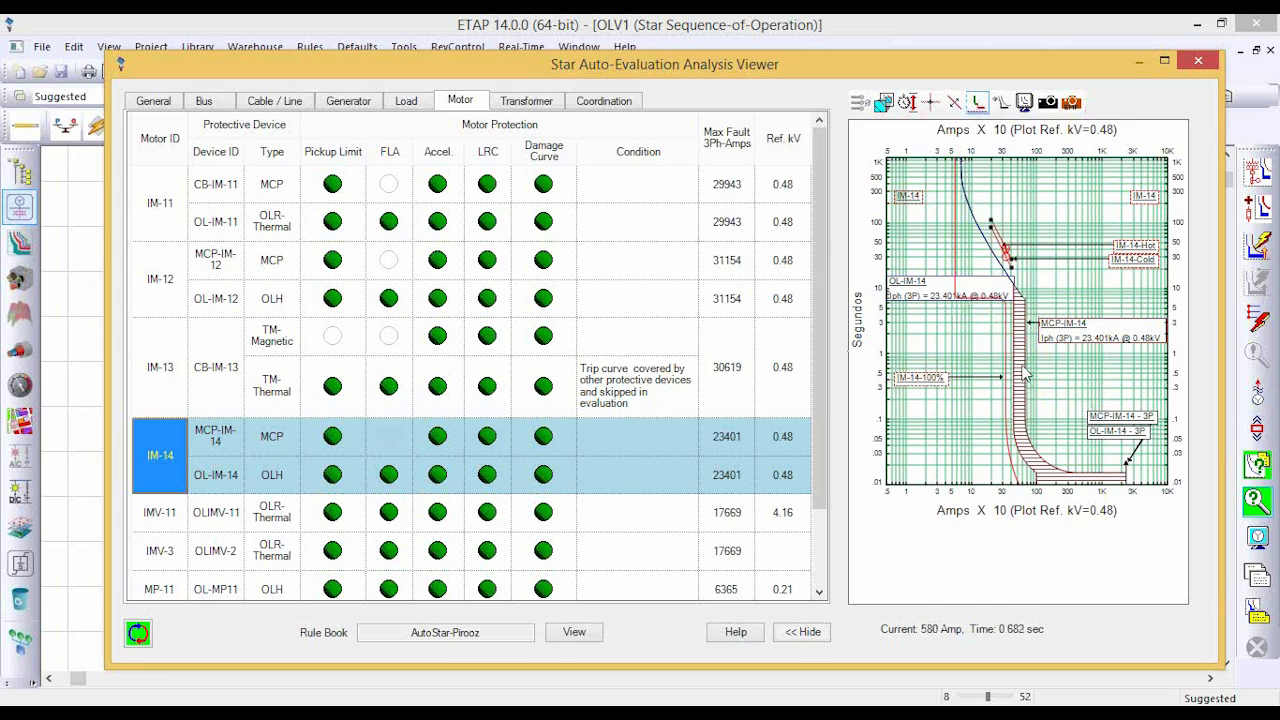
click(1025, 373)
click(268, 440)
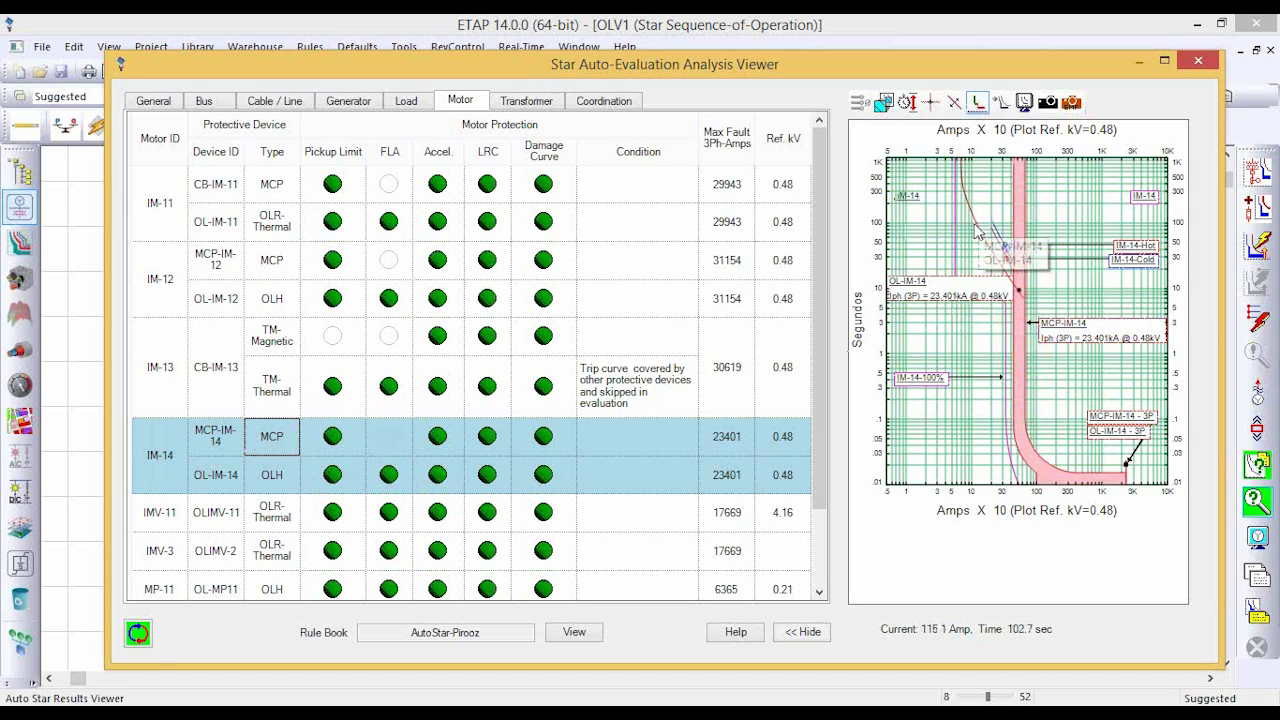
click(270, 482)
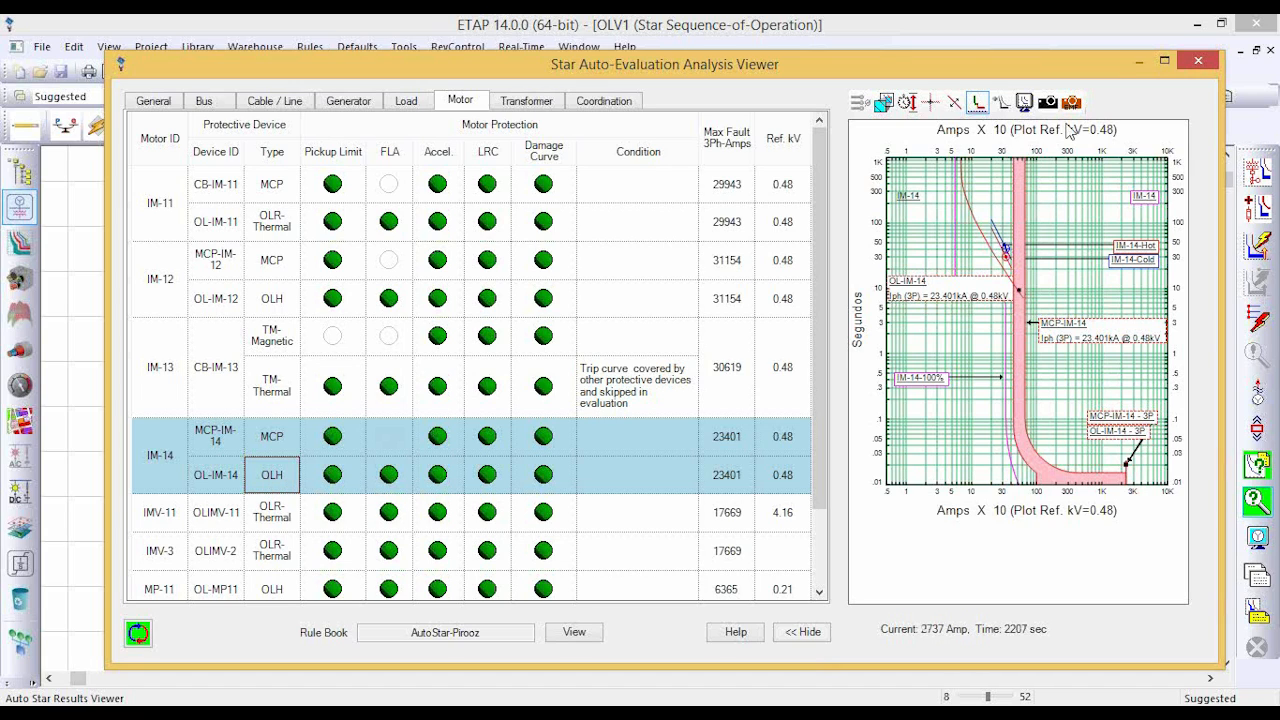
click(1198, 61)
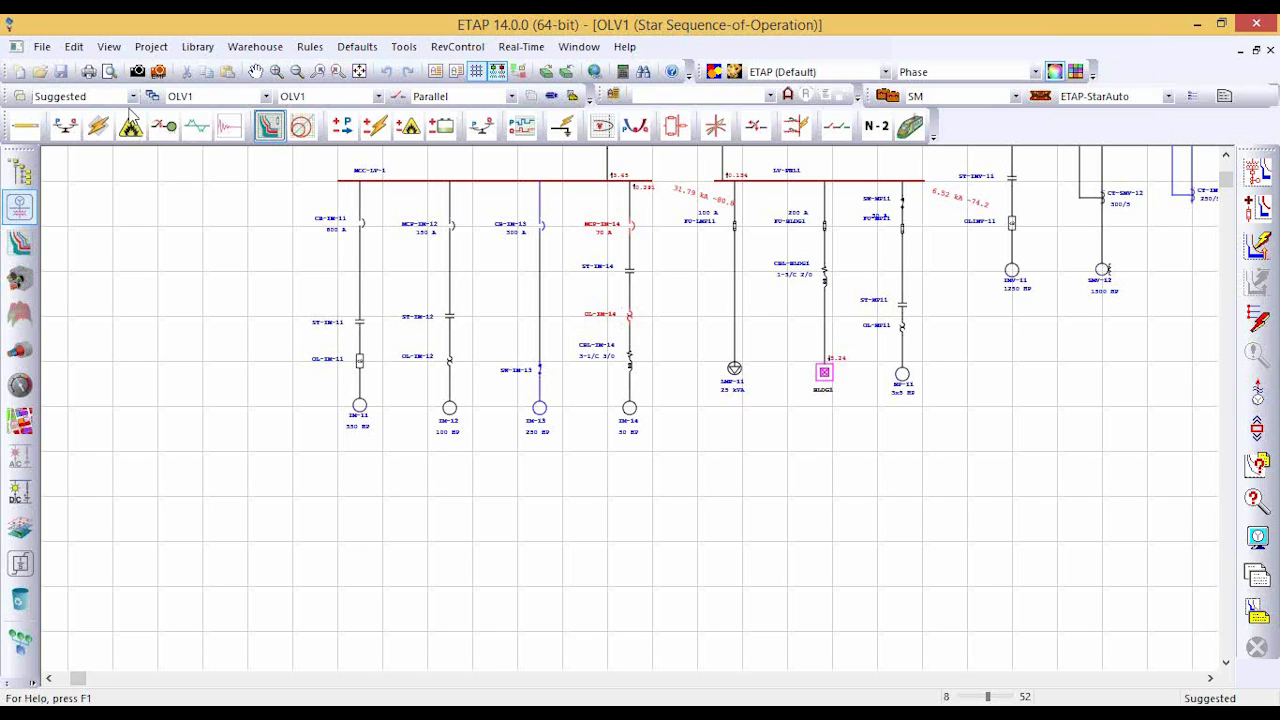
Switch the project revision to As Found and open the Motor 50HP LV Star TCC view.
click(132, 96)
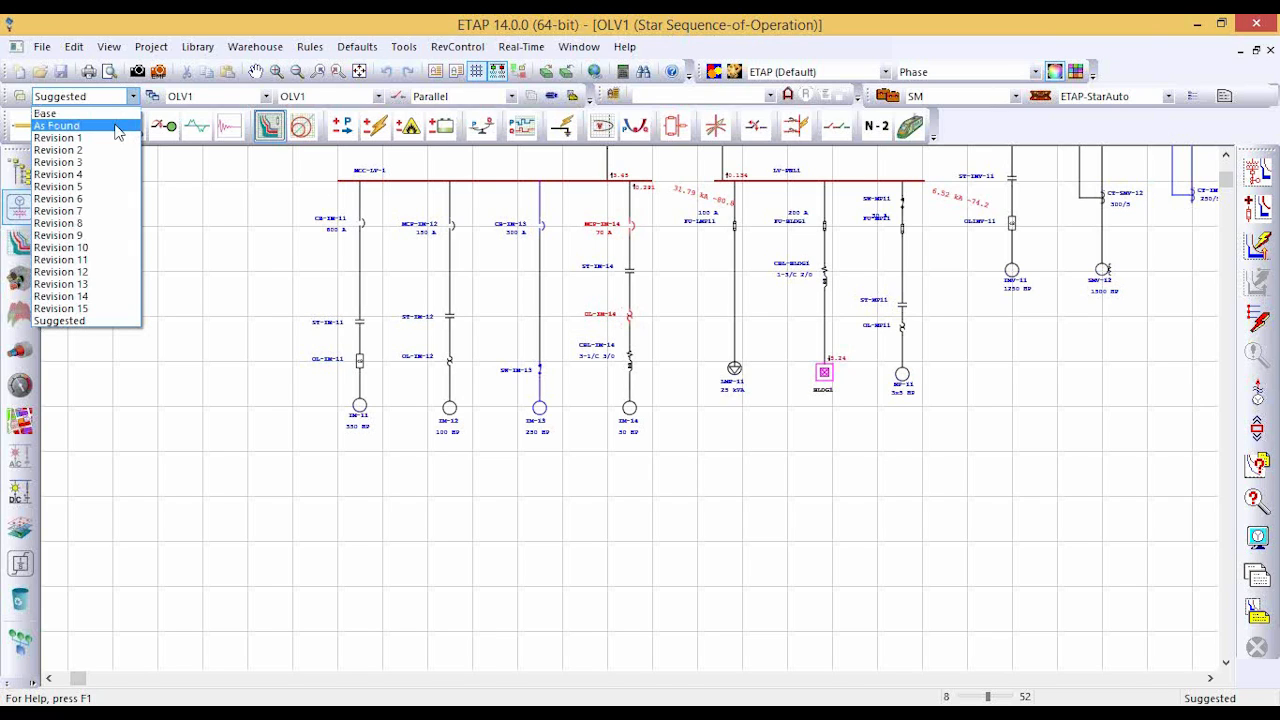
click(115, 126)
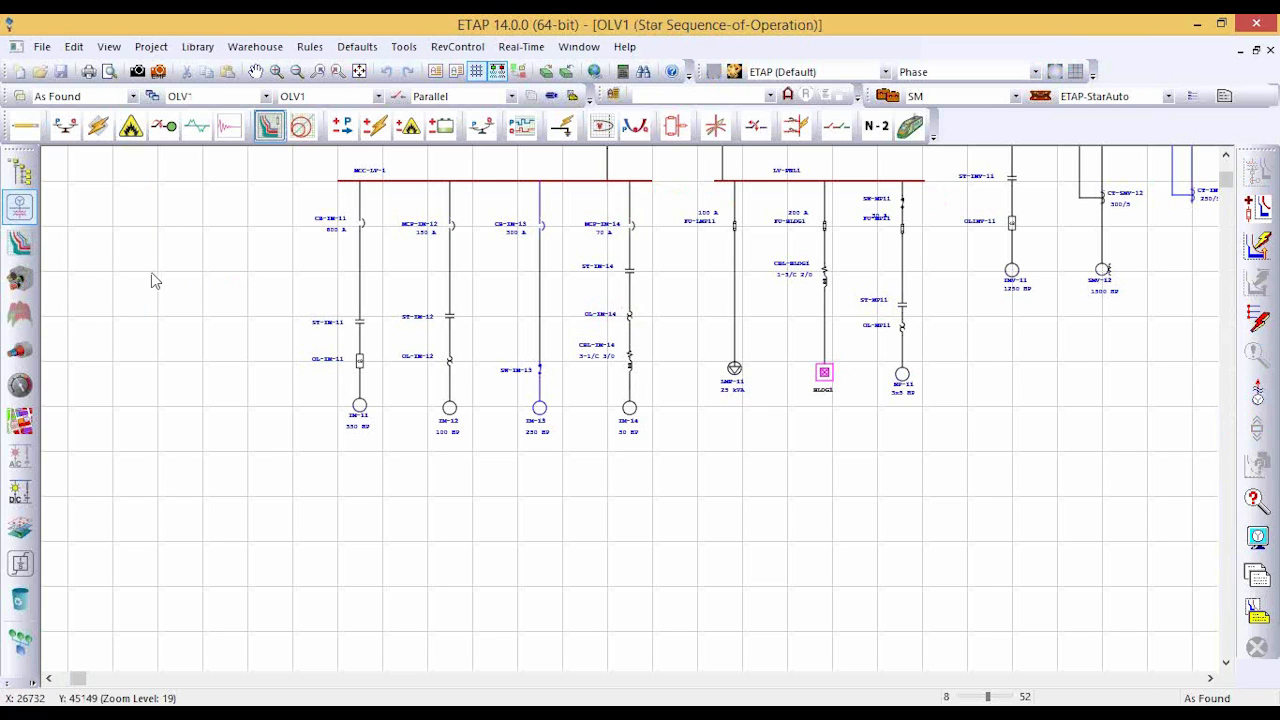
click(28, 245)
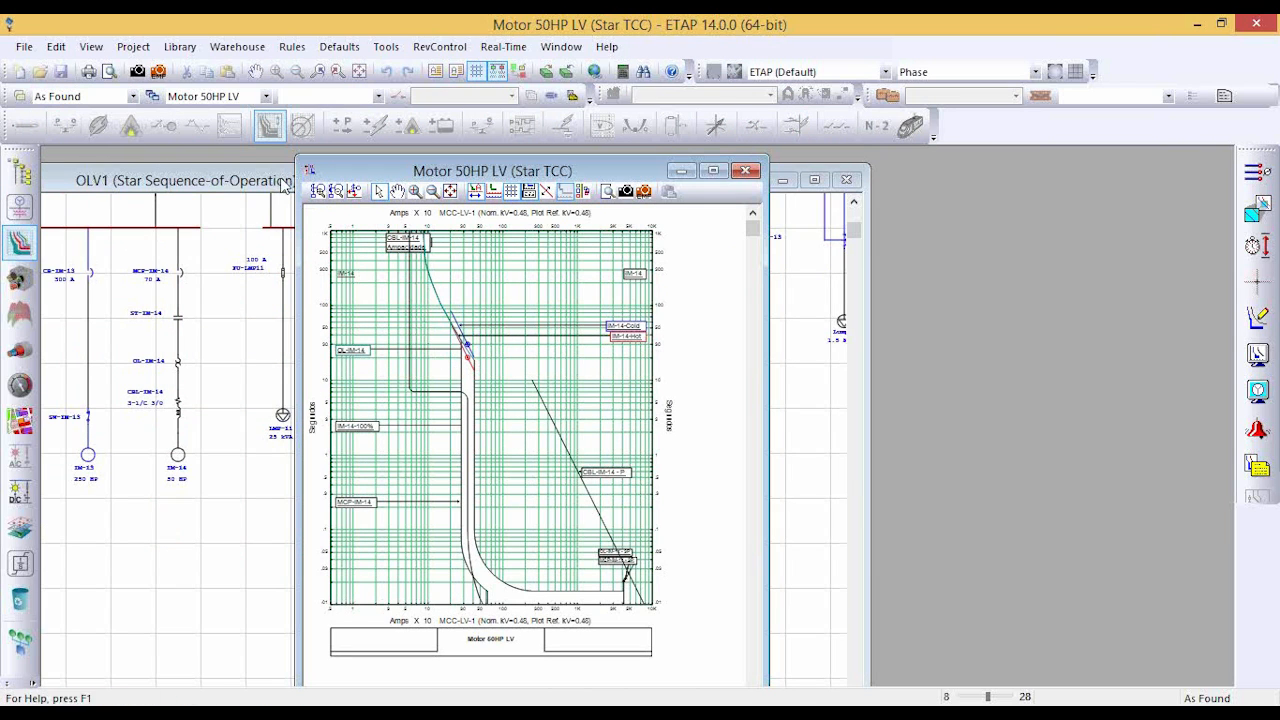
Compare the Motor 50HP LV curves between the Suggested and As Found revisions, ending on As Found, and close the TCC view.
click(132, 96)
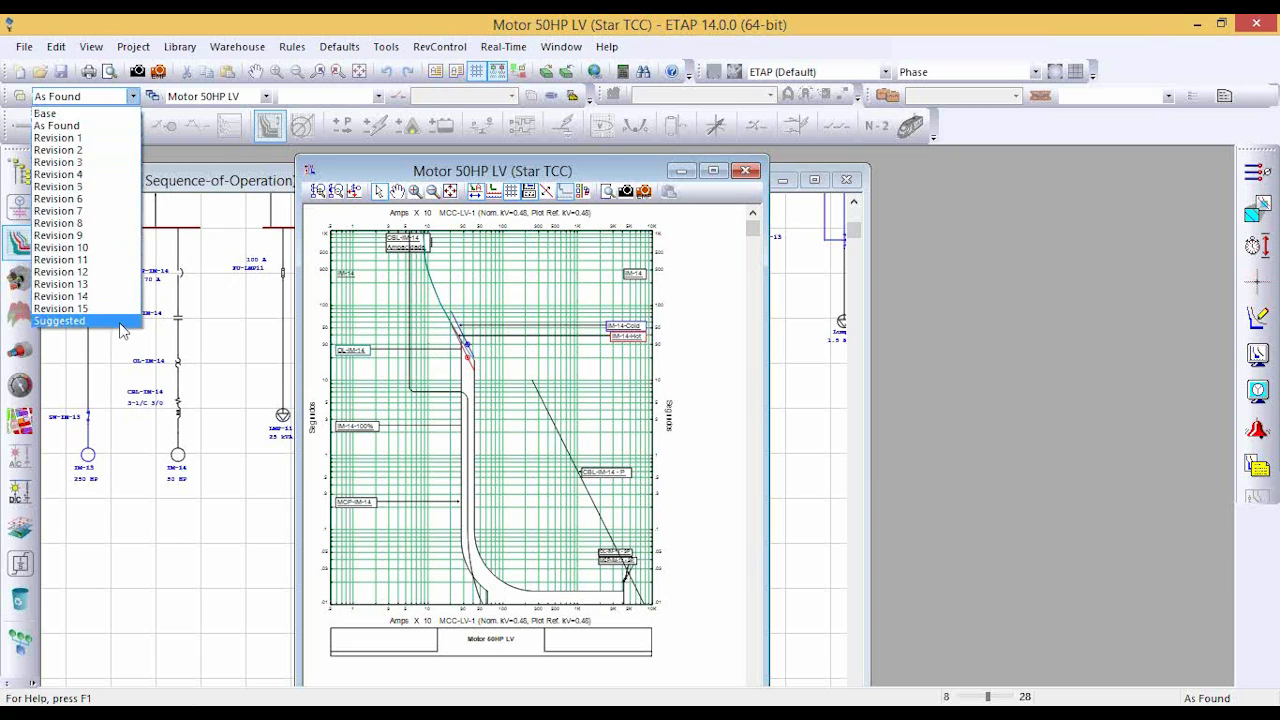
click(118, 322)
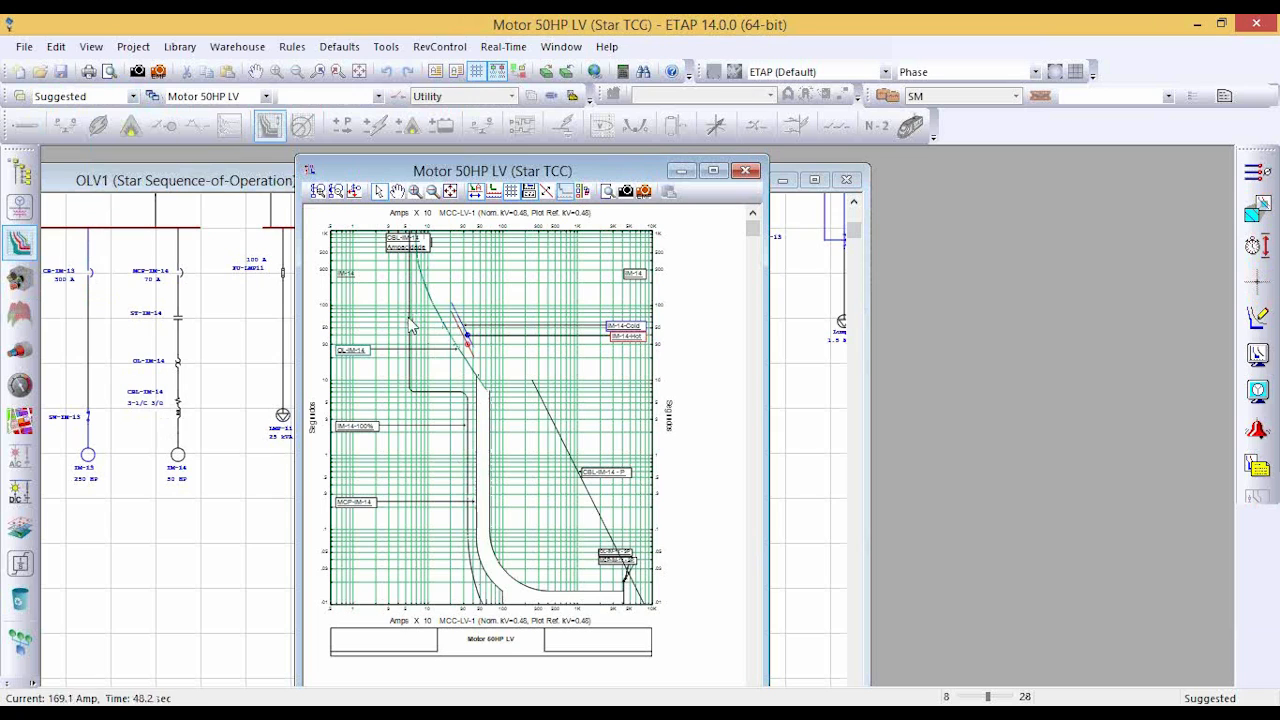
click(132, 96)
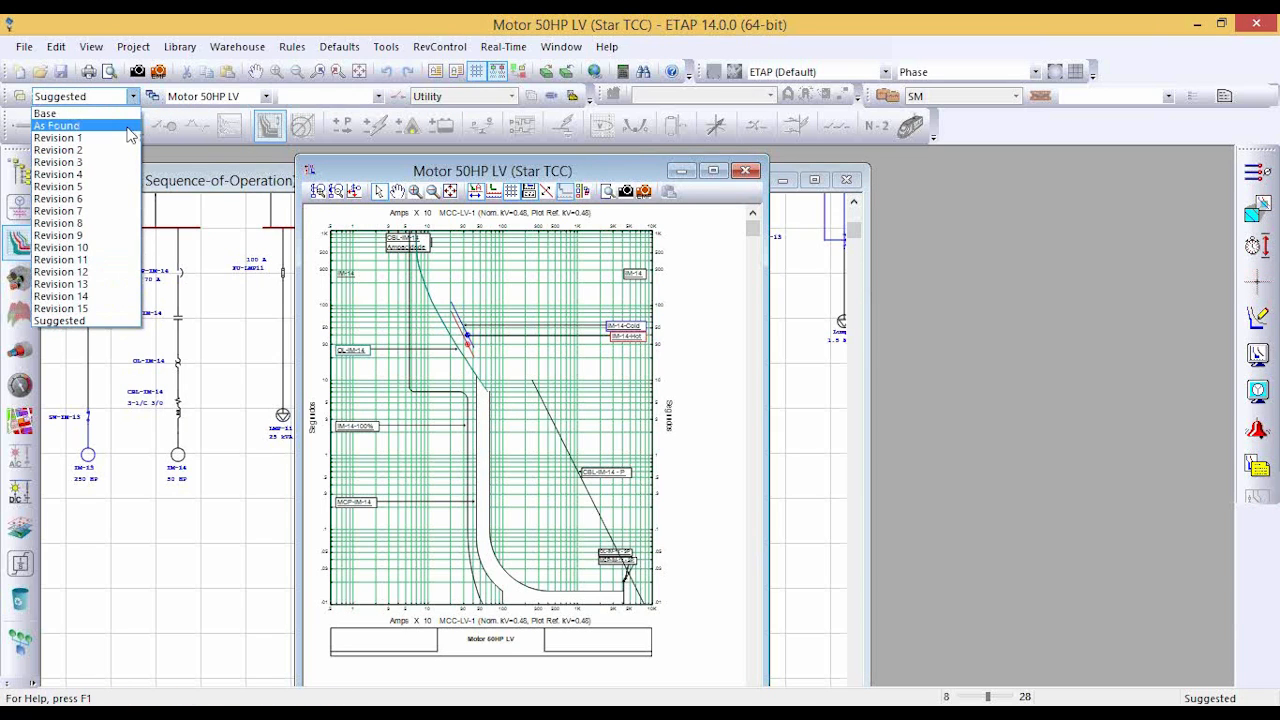
click(128, 126)
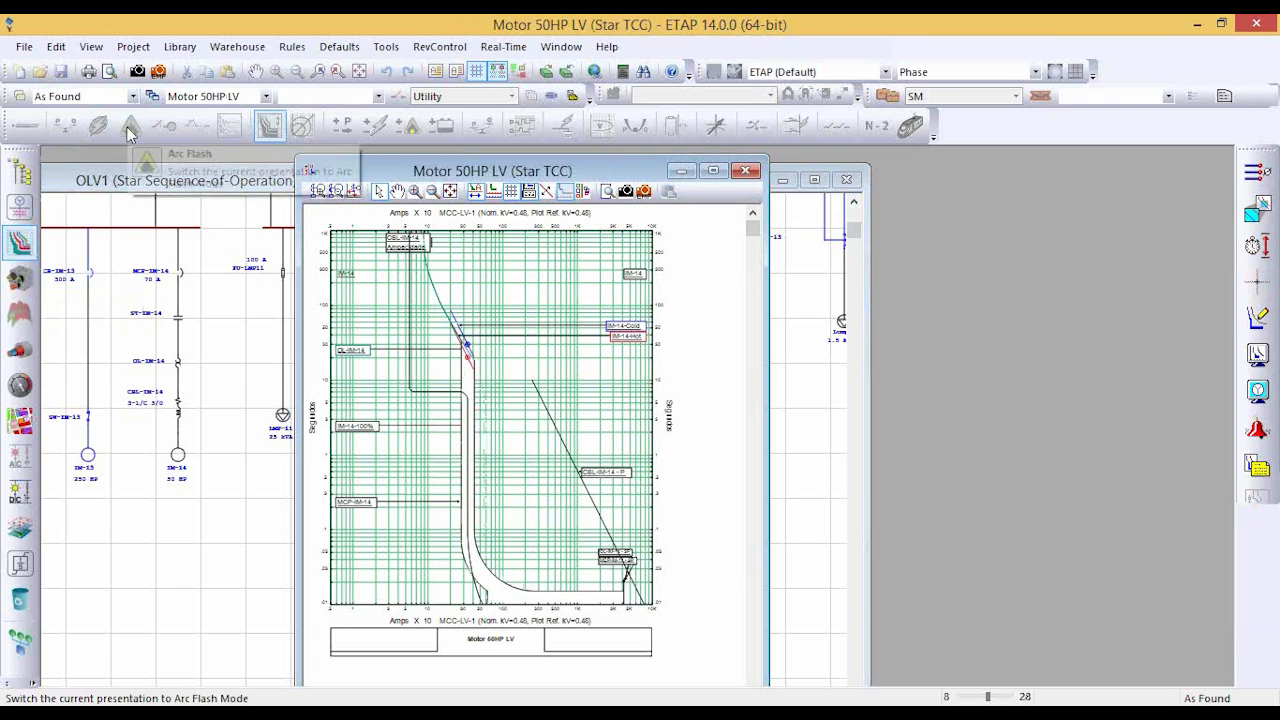
click(748, 172)
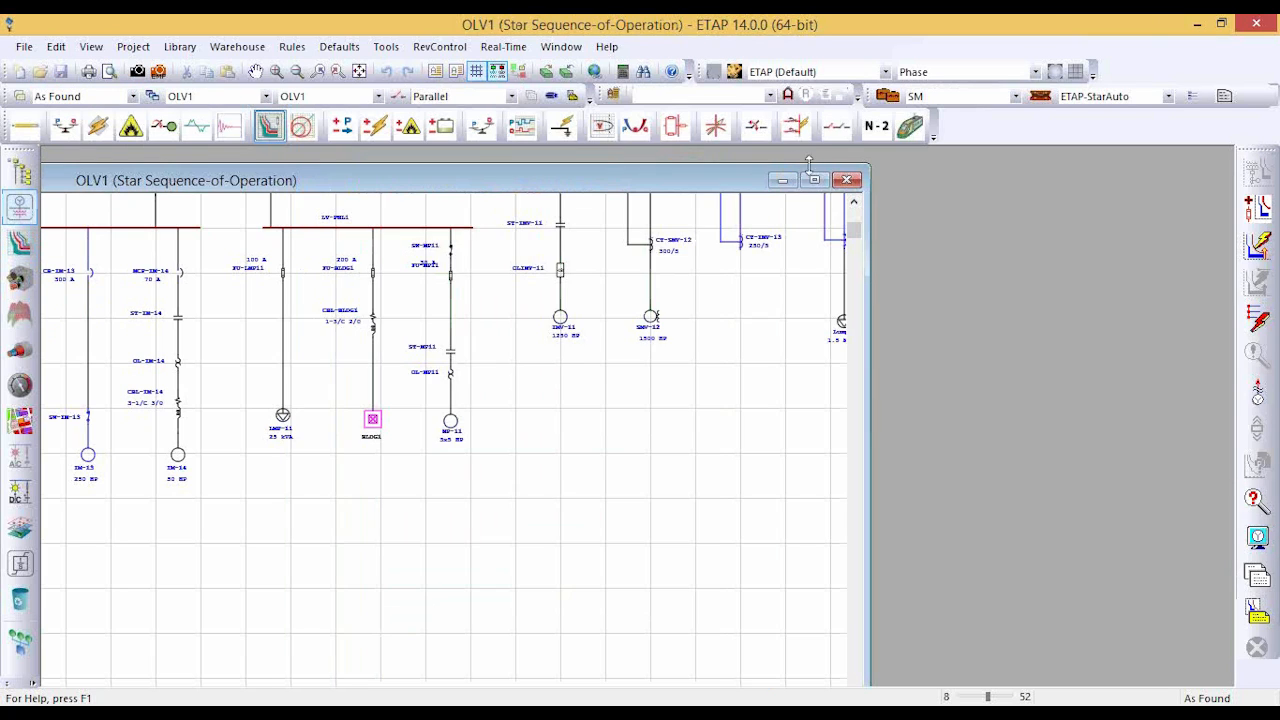
Run Star auto-evaluation on all elements of the maximized one-line diagram, prompting for a new output report named As Found.
click(814, 179)
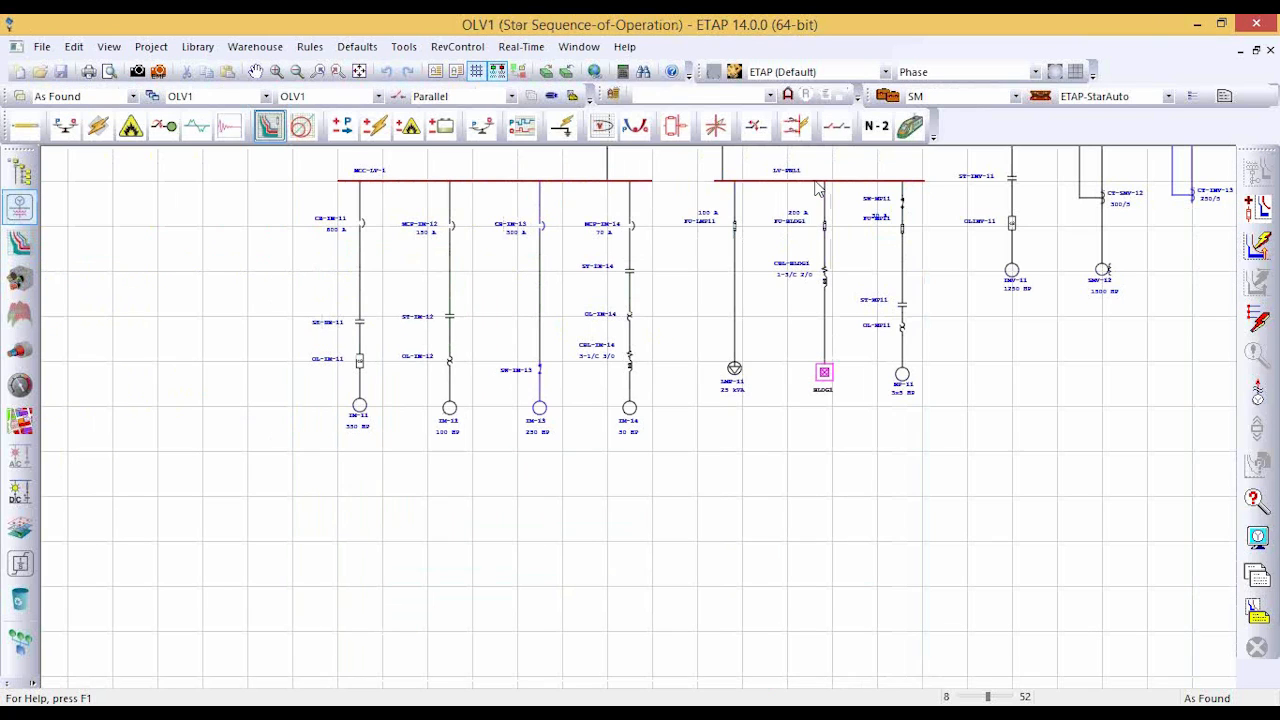
click(74, 46)
click(126, 213)
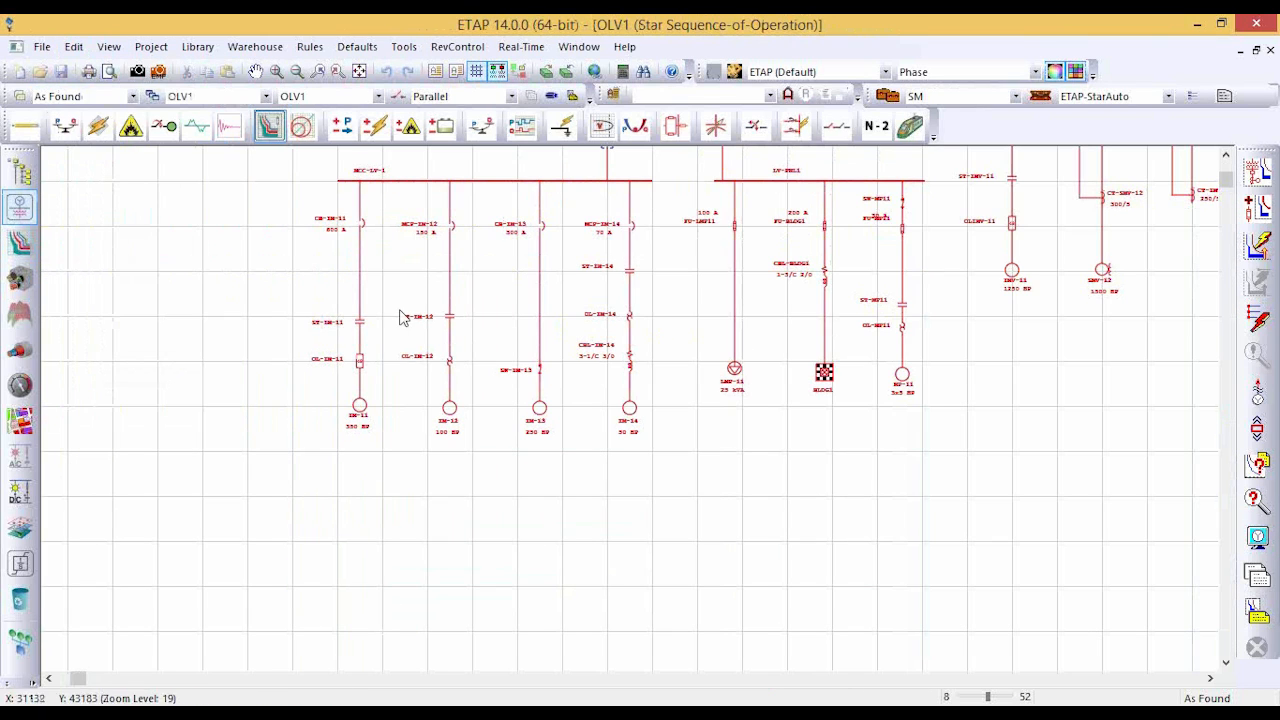
click(1167, 96)
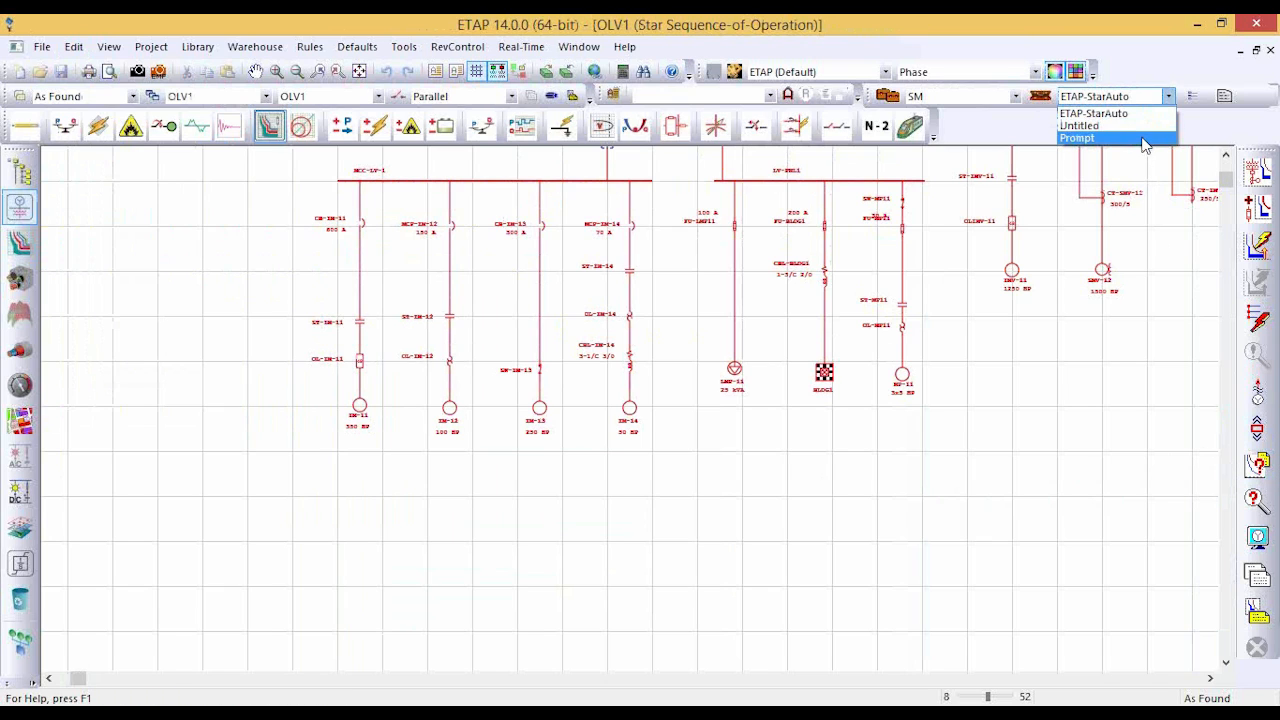
click(1150, 138)
click(1257, 464)
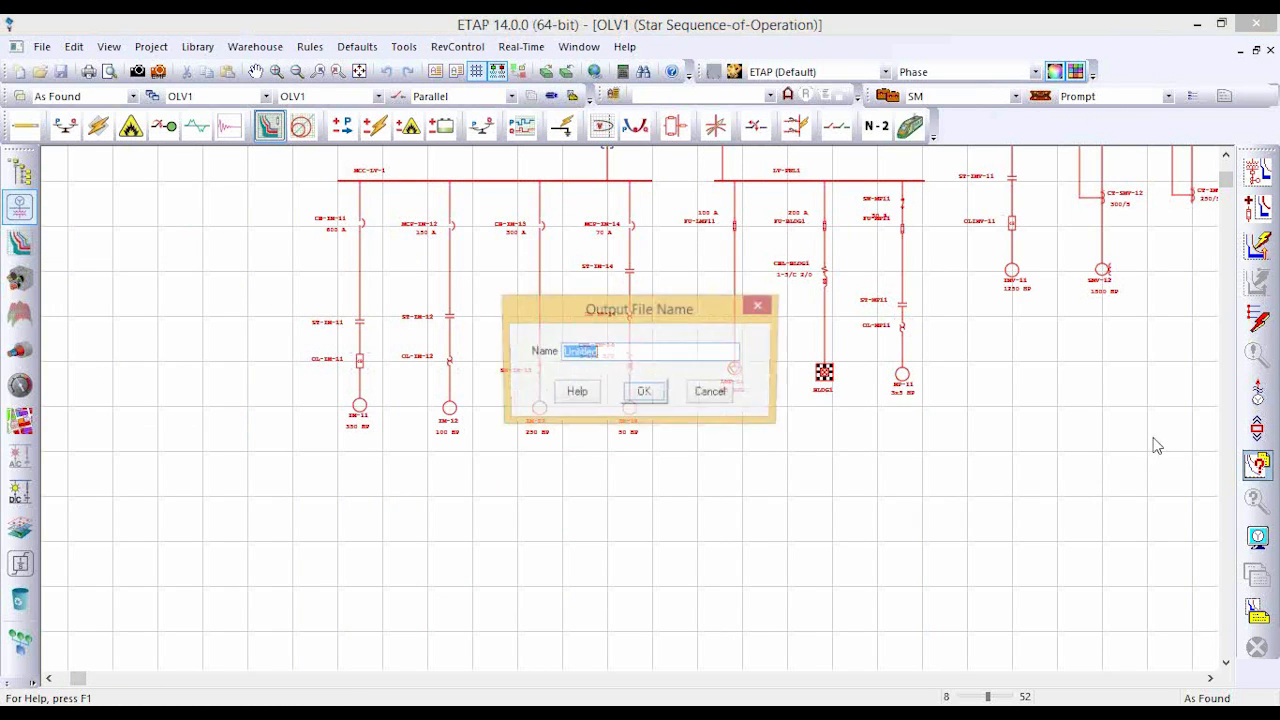
text(As Found)
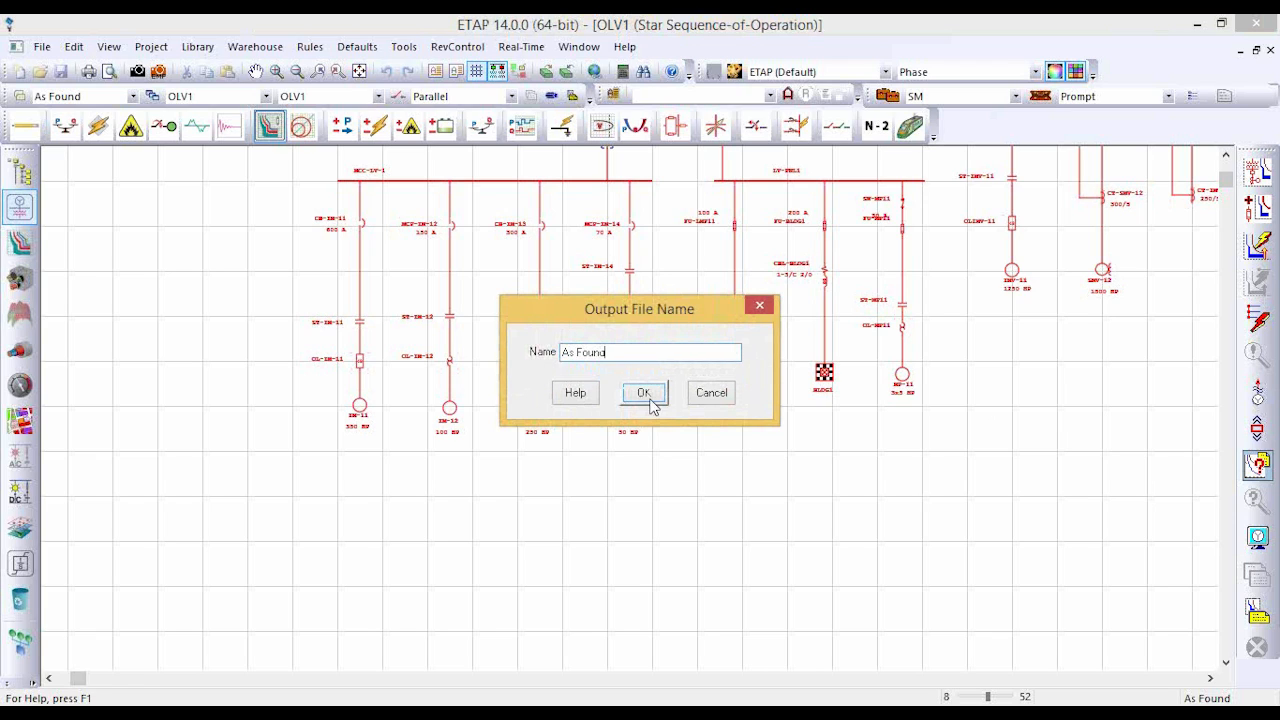
click(645, 393)
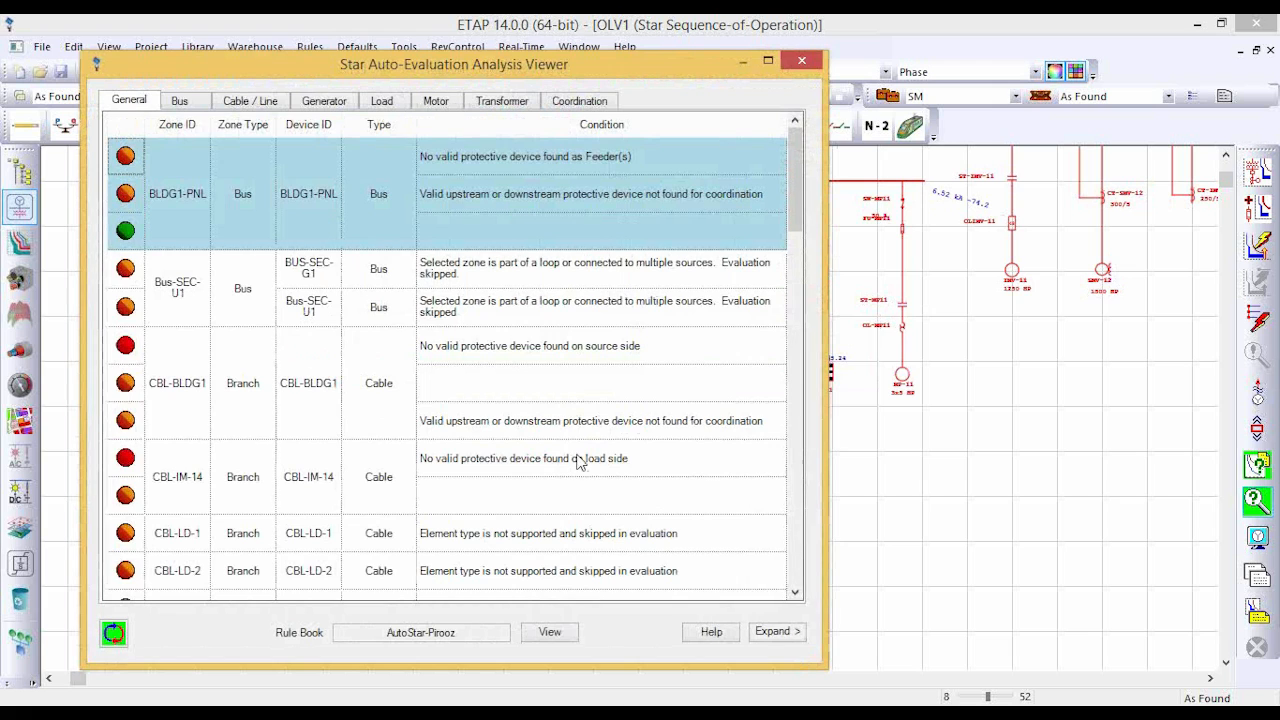
Review the As Found motor protection results and display the time-current curves of motor IM-14.
click(440, 102)
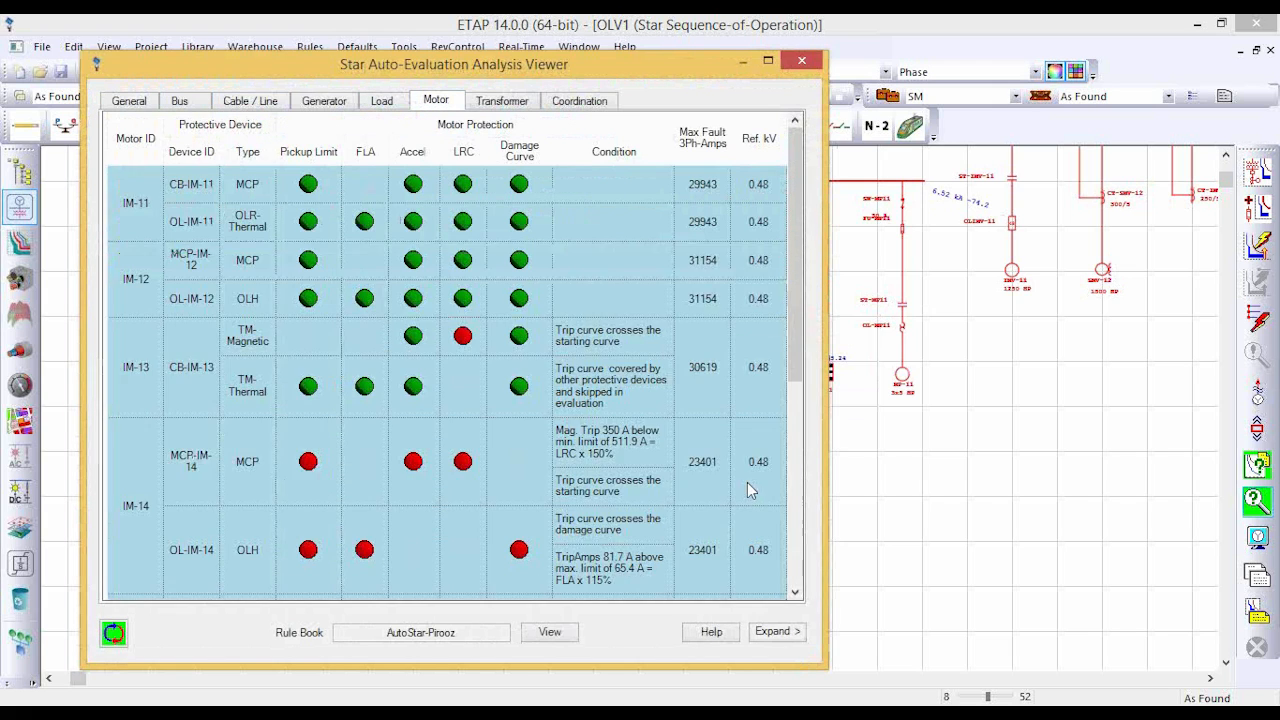
click(137, 203)
drag(800, 372, 795, 440)
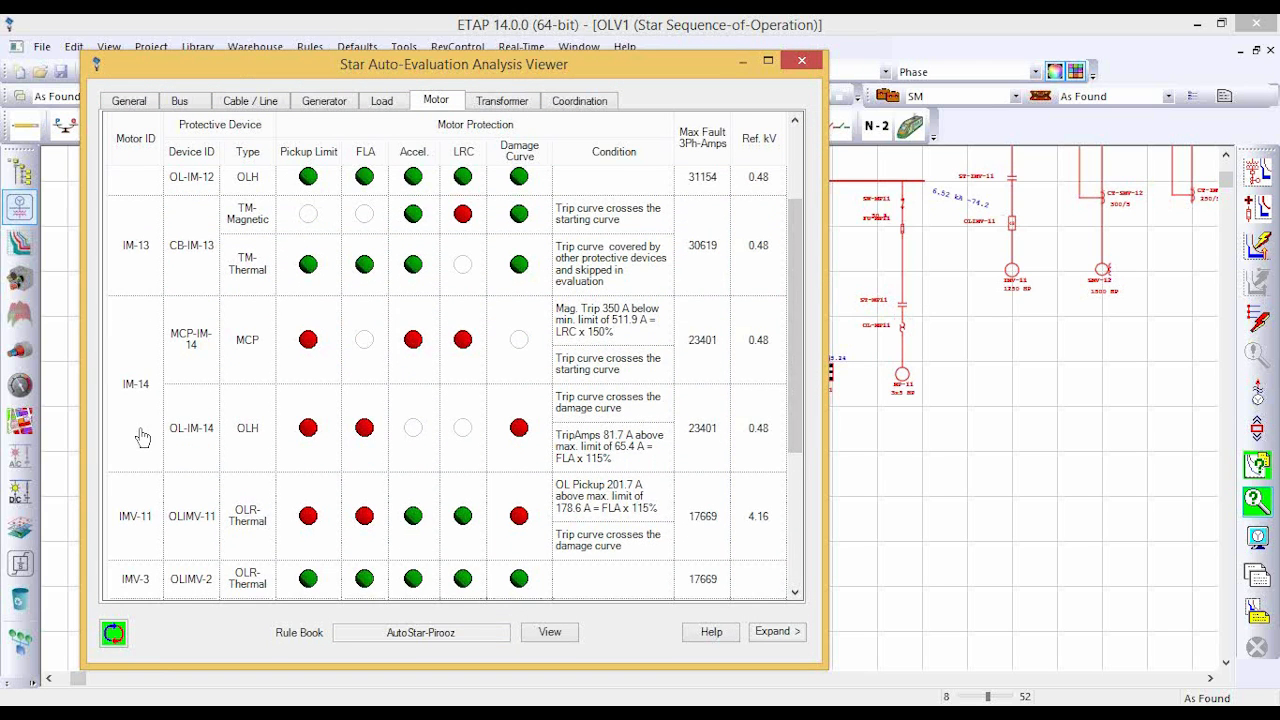
double_click(142, 437)
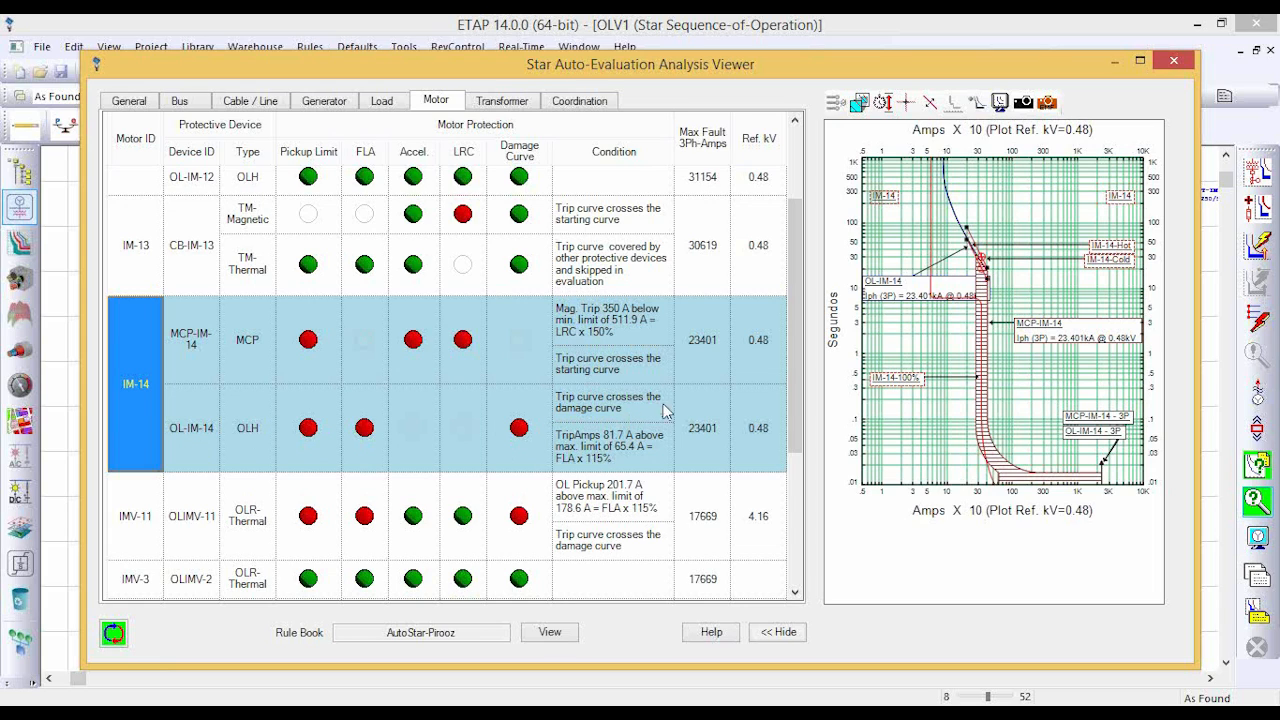
Magnify the region where IM-14's overload curve meets the rotor damage curves, inspect it, and close the zoomed plot.
click(859, 102)
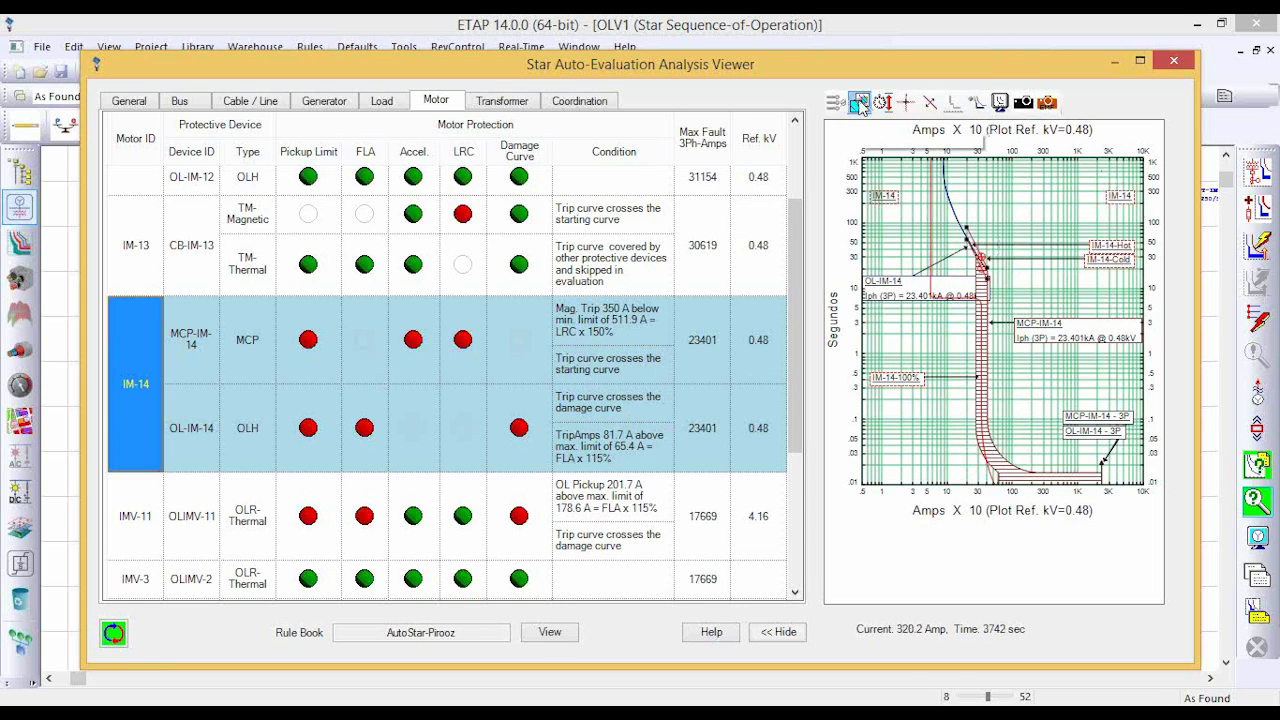
drag(931, 195, 1008, 314)
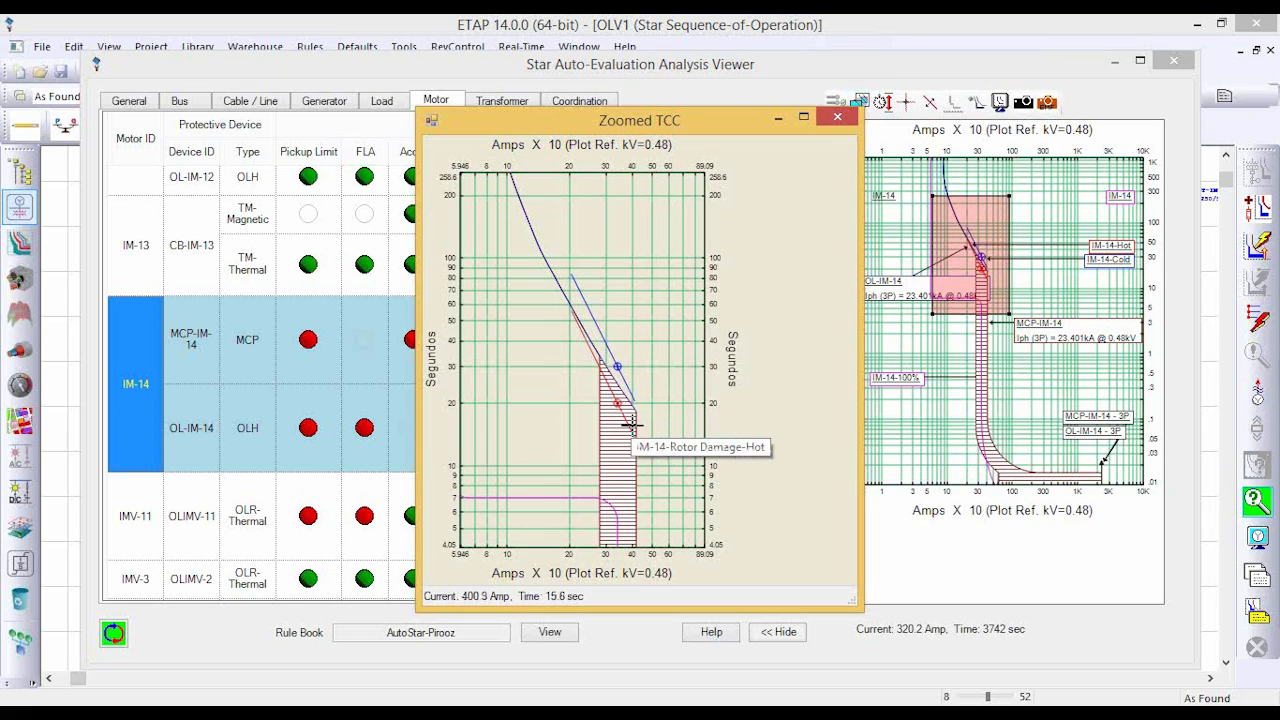
click(591, 362)
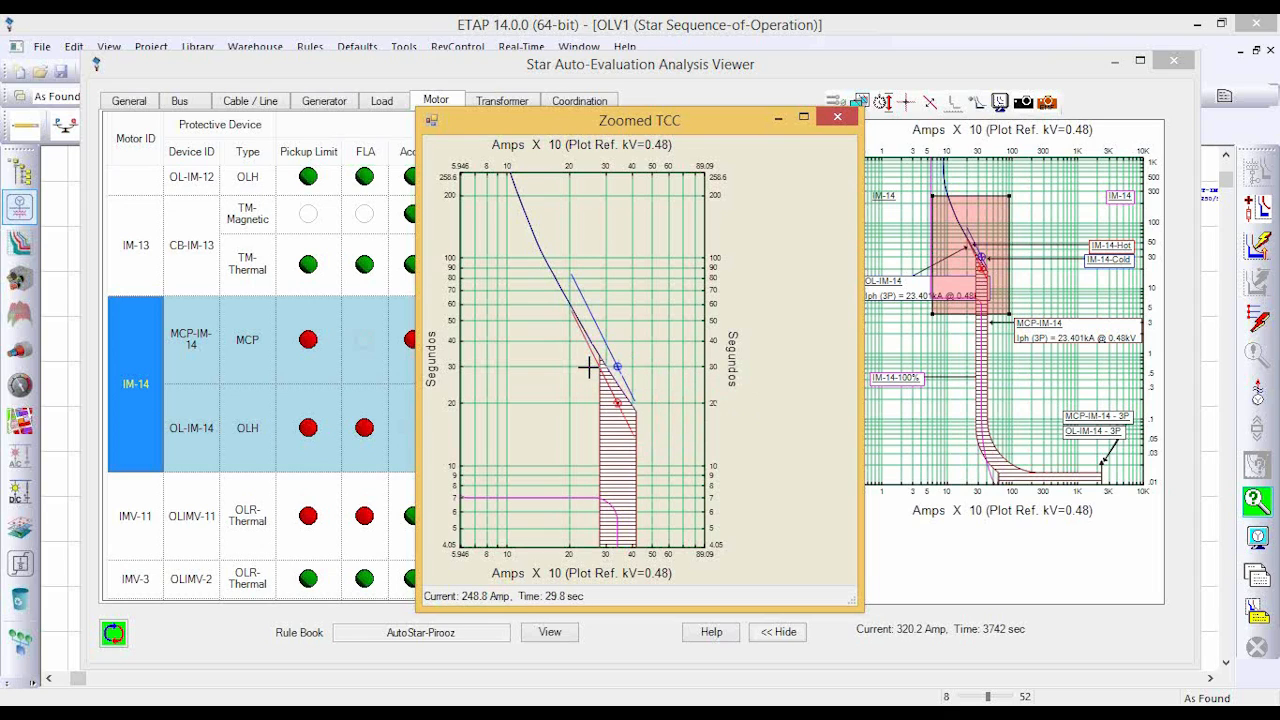
click(836, 120)
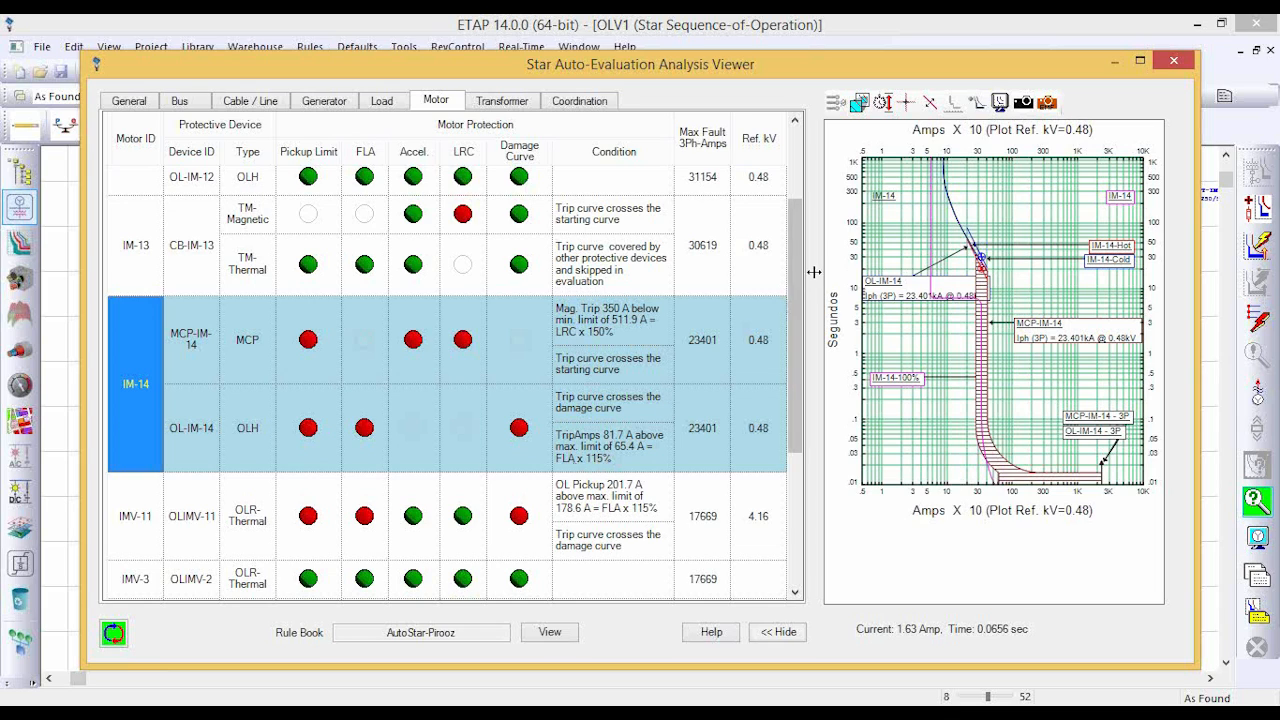
Change overload heater OL-IM-14's heater unit to W69_4_1, 3R/12, 4/4X, 4X_In-Line (56 - 56) from its plotted curve.
click(950, 207)
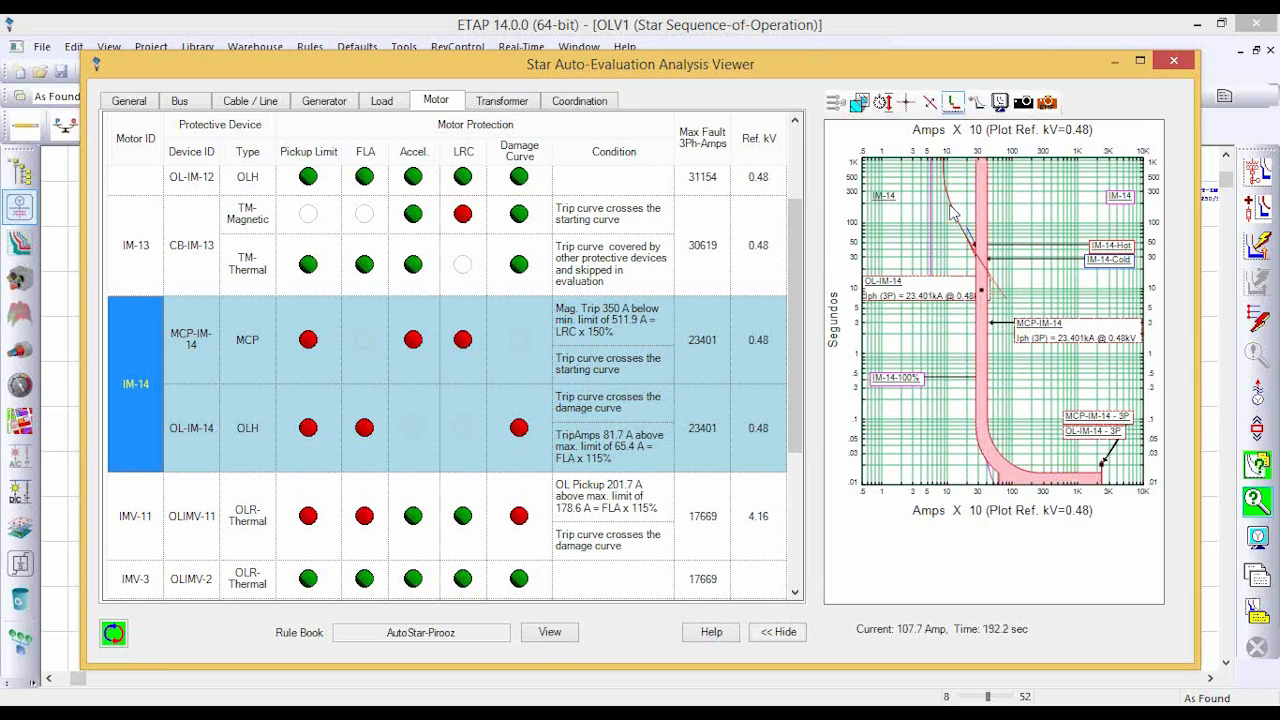
double_click(950, 205)
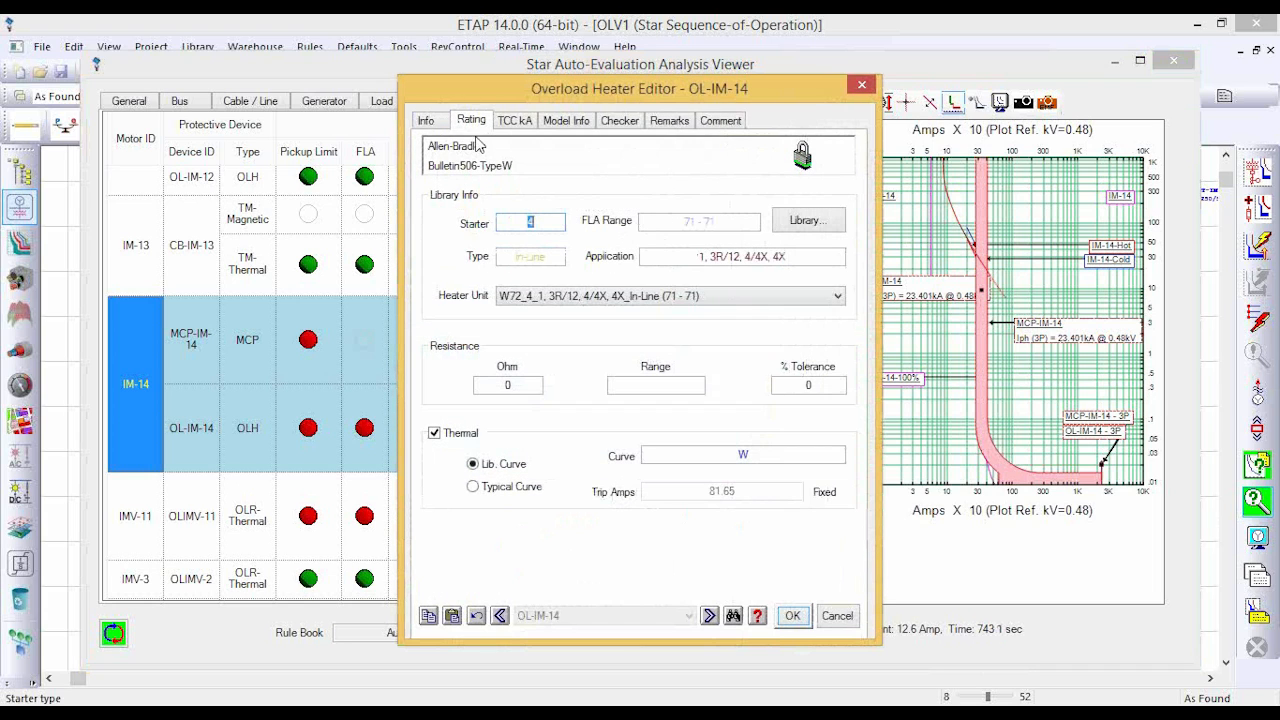
drag(565, 93, 609, 89)
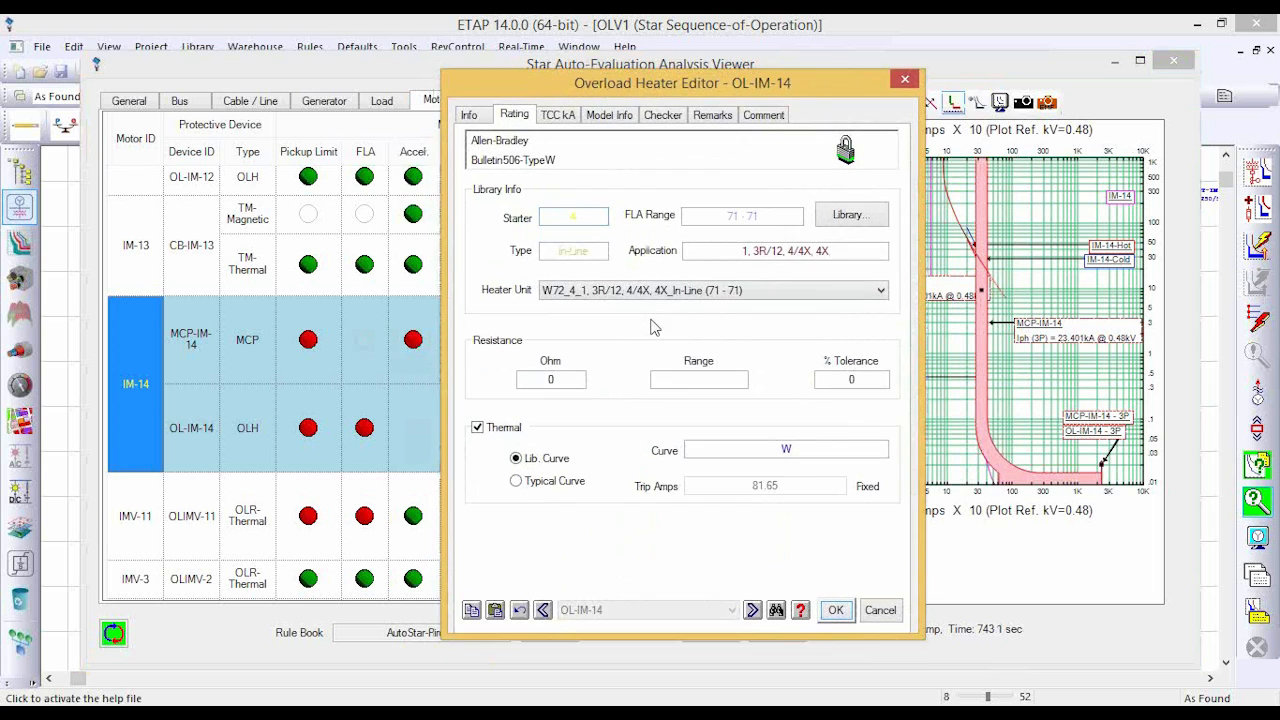
drag(677, 79, 964, 83)
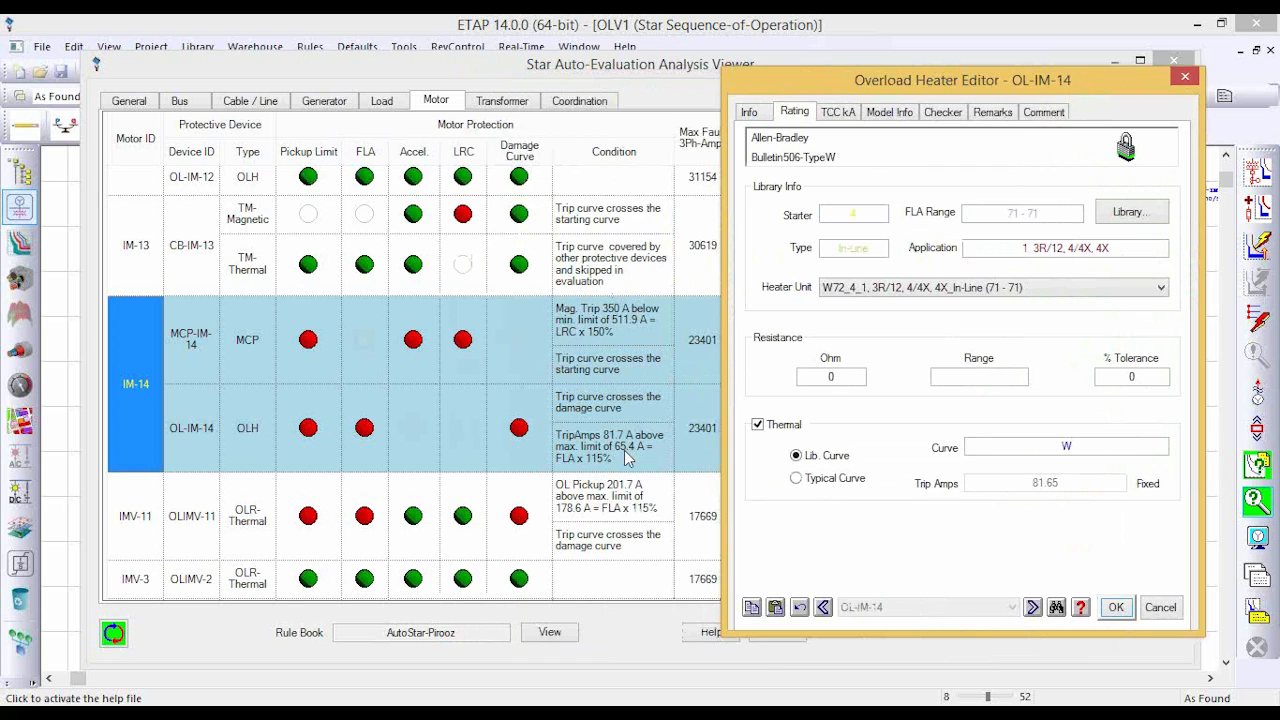
click(990, 291)
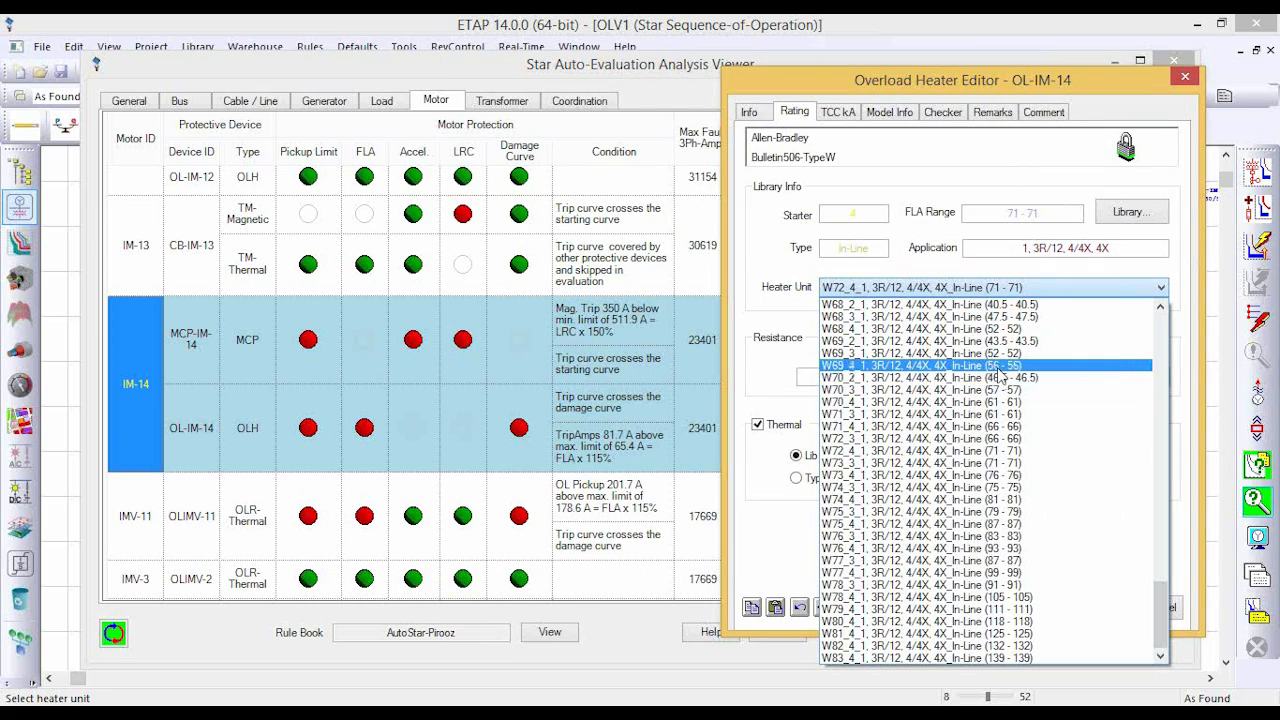
click(1000, 366)
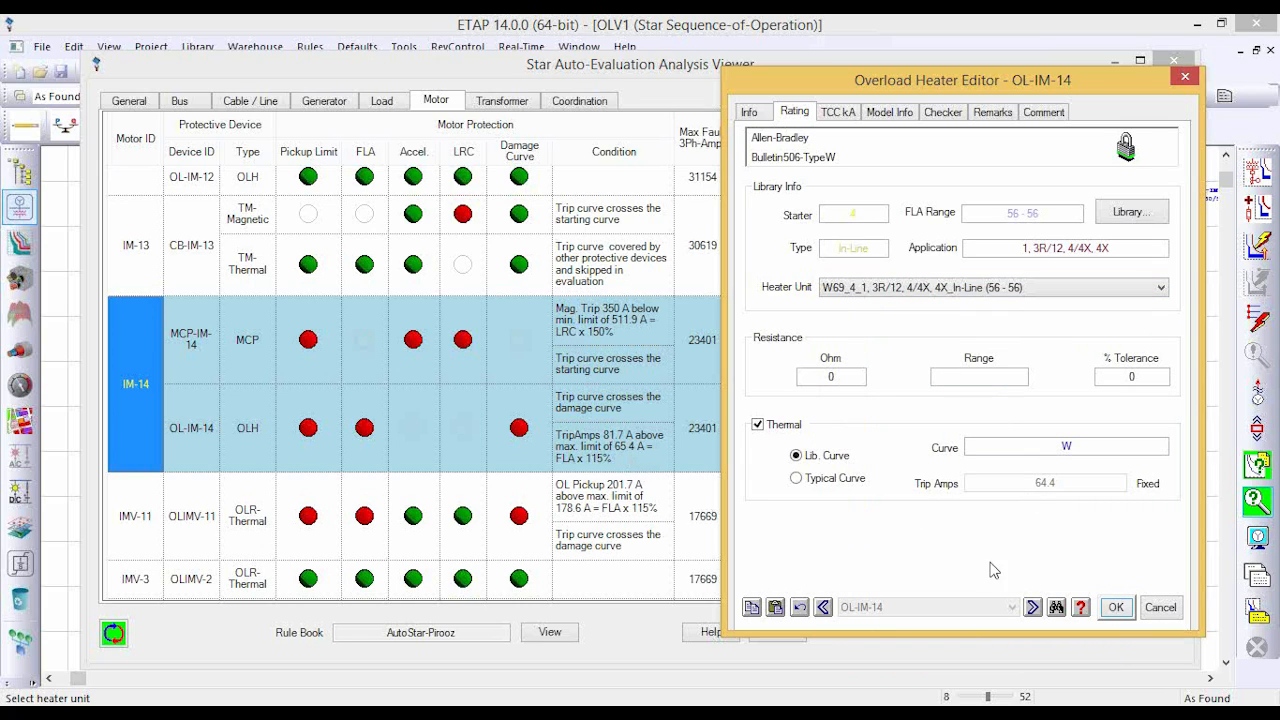
click(1116, 608)
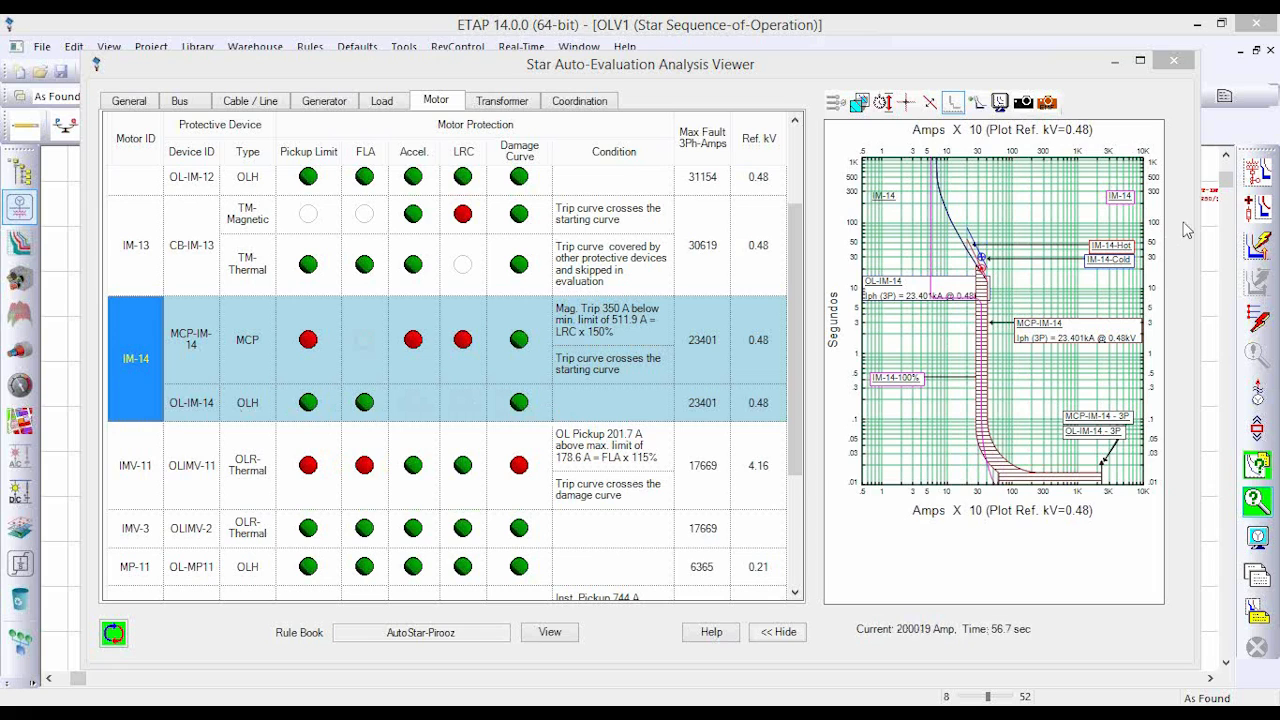
Check the revised OL-IM-14 curve against the IM-14 damage curves in a zoomed plot, and close the plot.
click(865, 104)
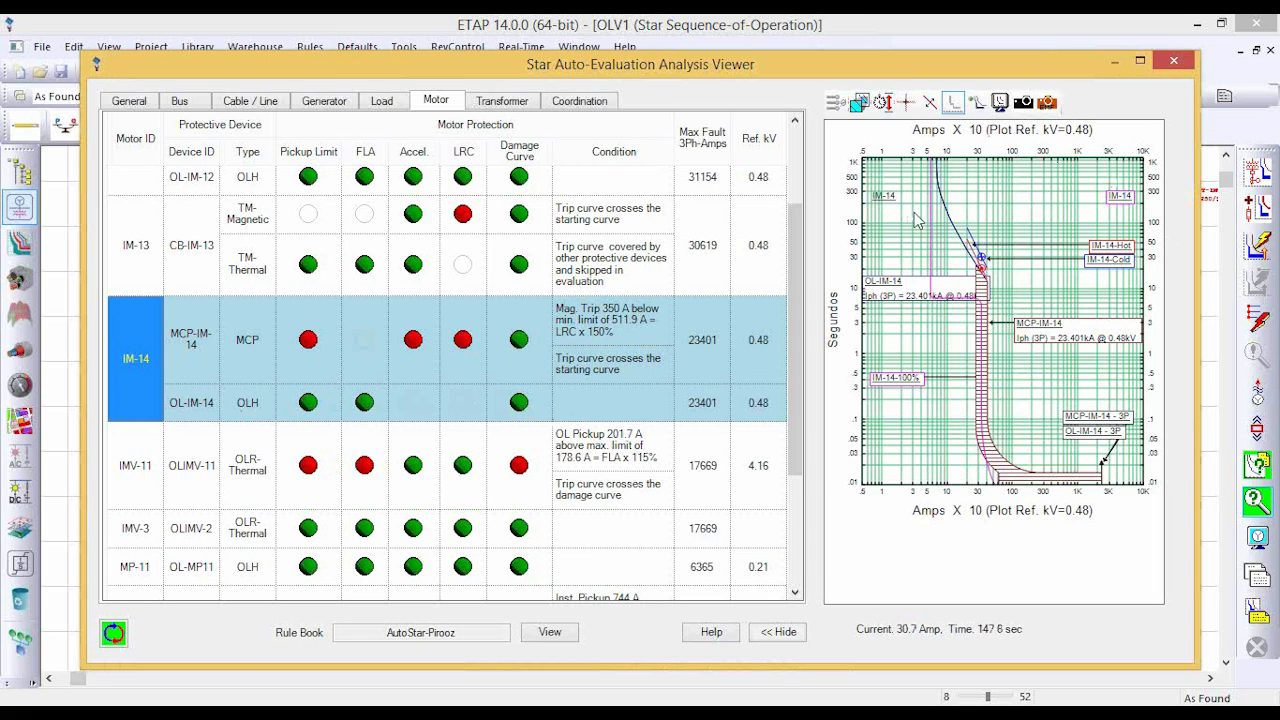
click(859, 103)
drag(912, 205, 1022, 312)
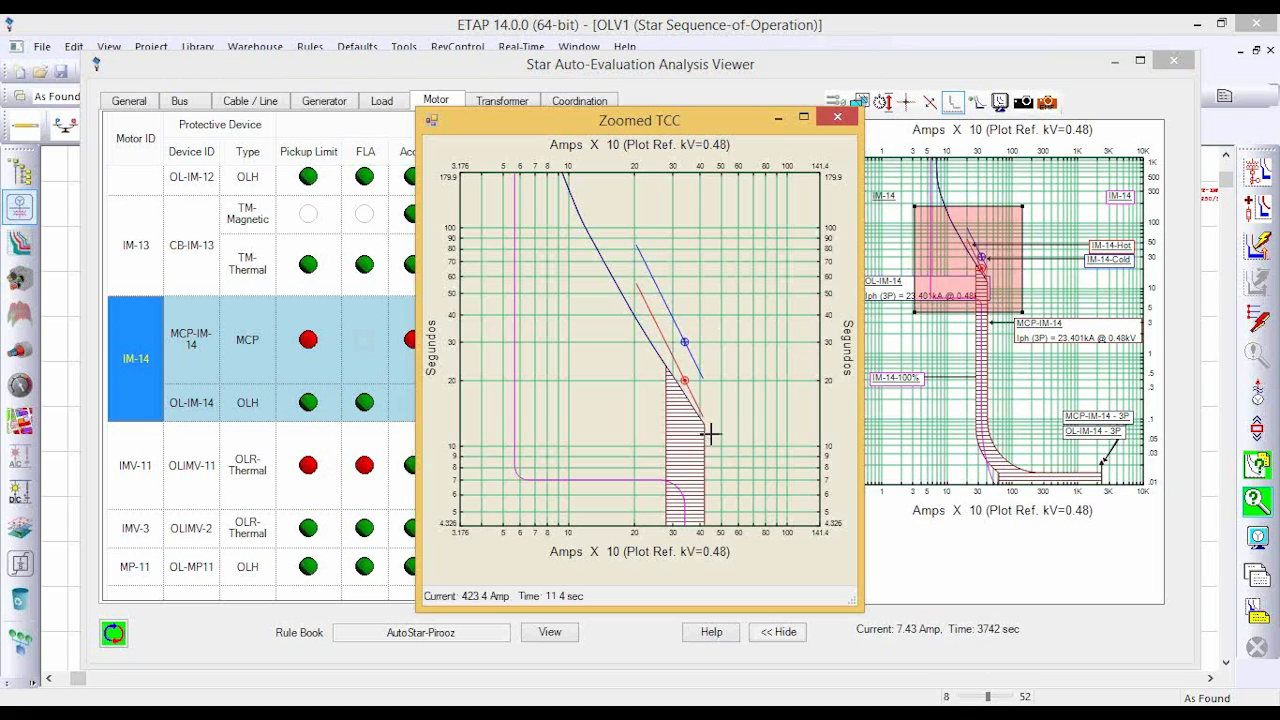
click(838, 117)
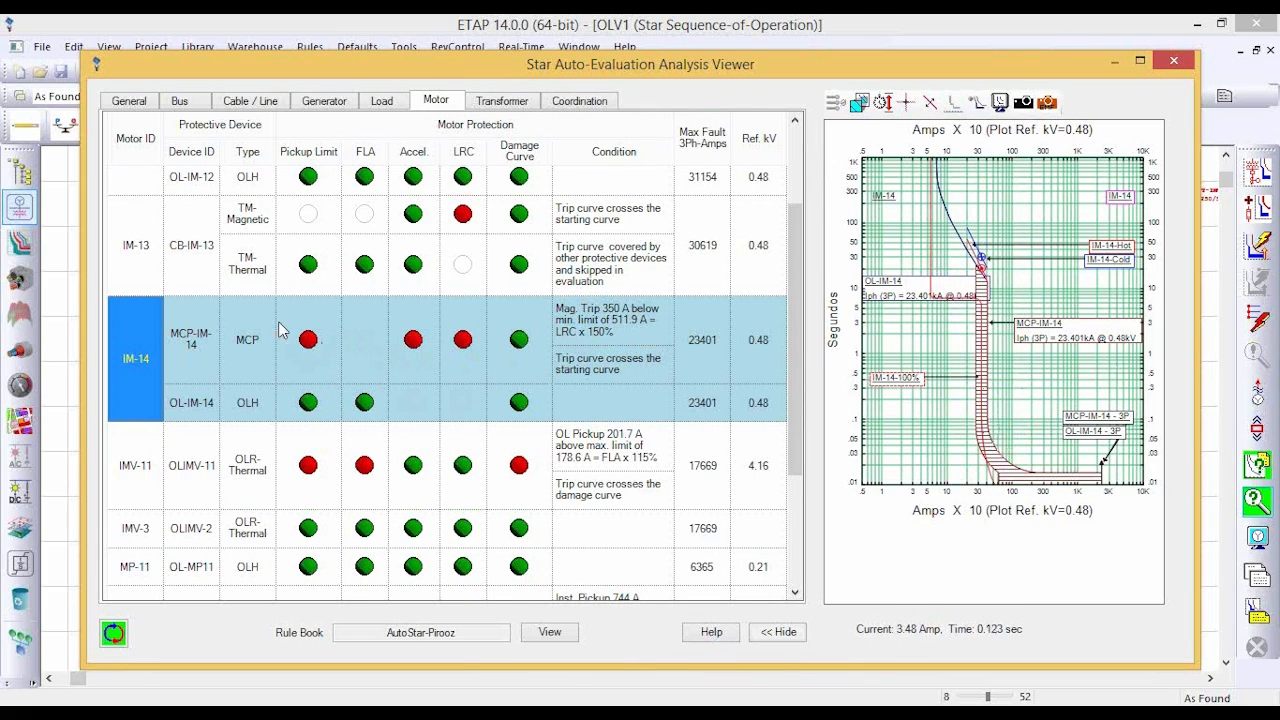
Set the magnetic trip of motor circuit protector MCP-IM-14 to E.
click(193, 343)
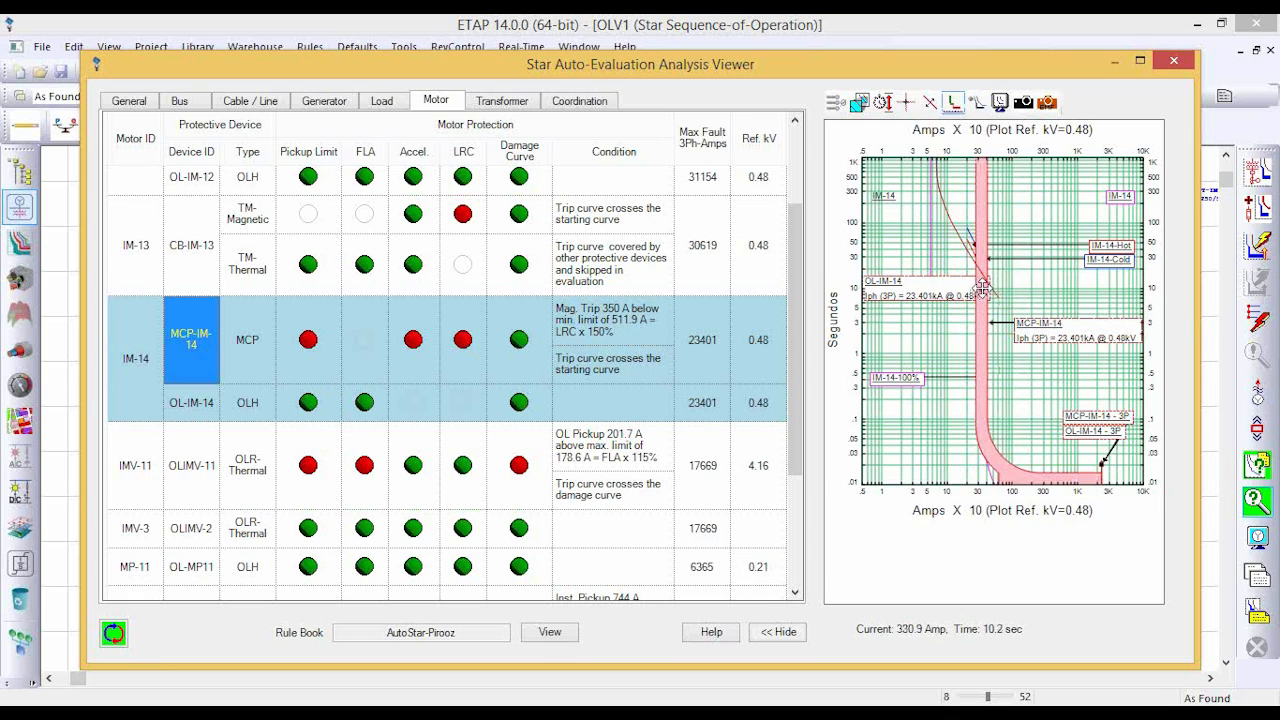
drag(984, 290, 1005, 291)
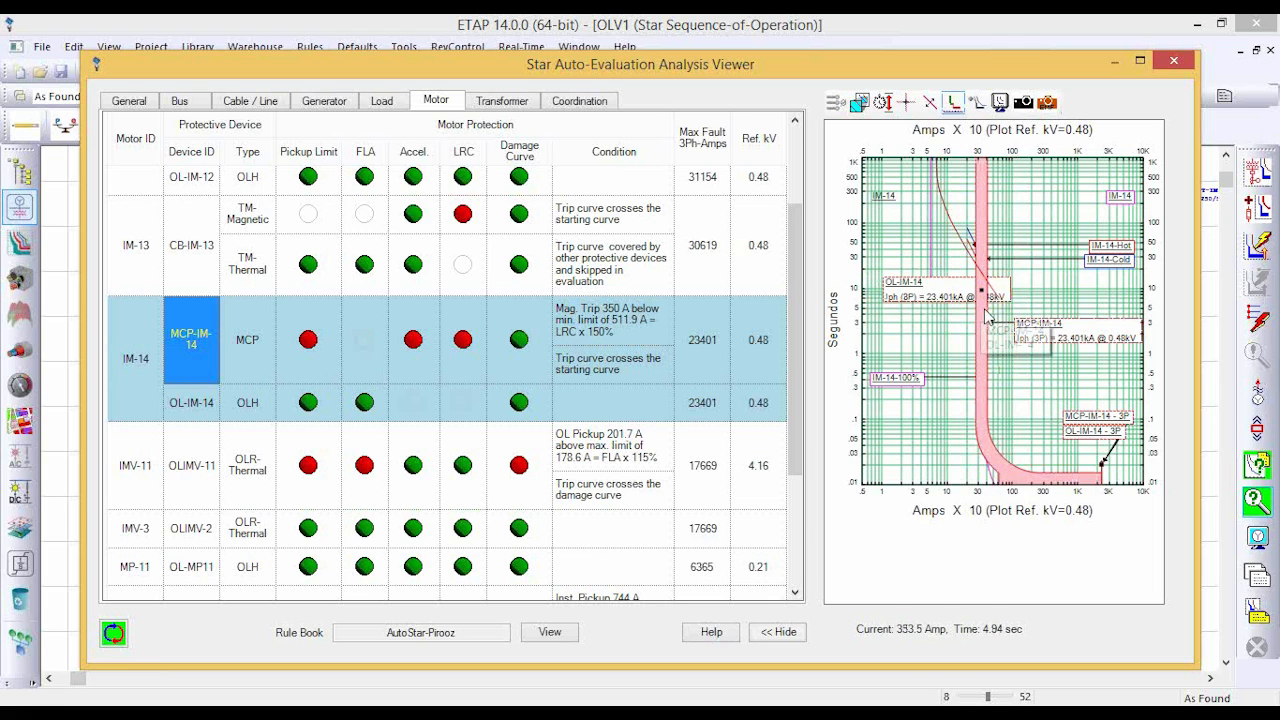
double_click(982, 310)
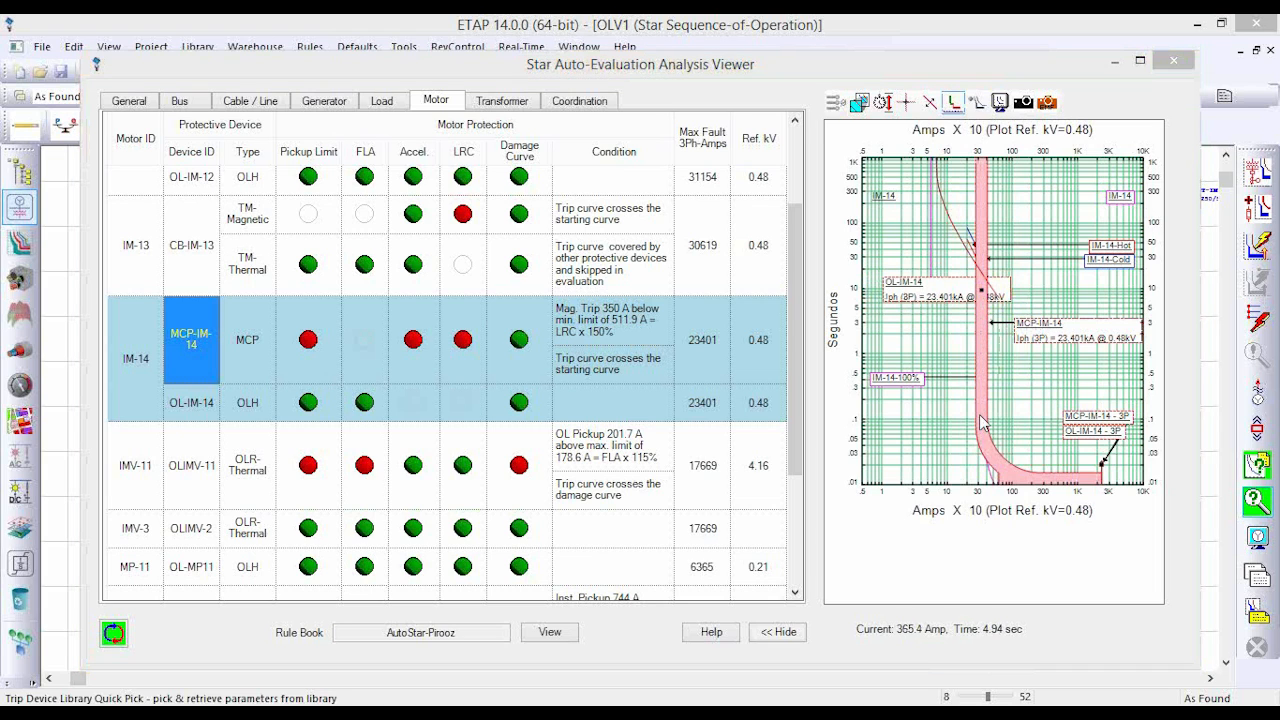
click(508, 451)
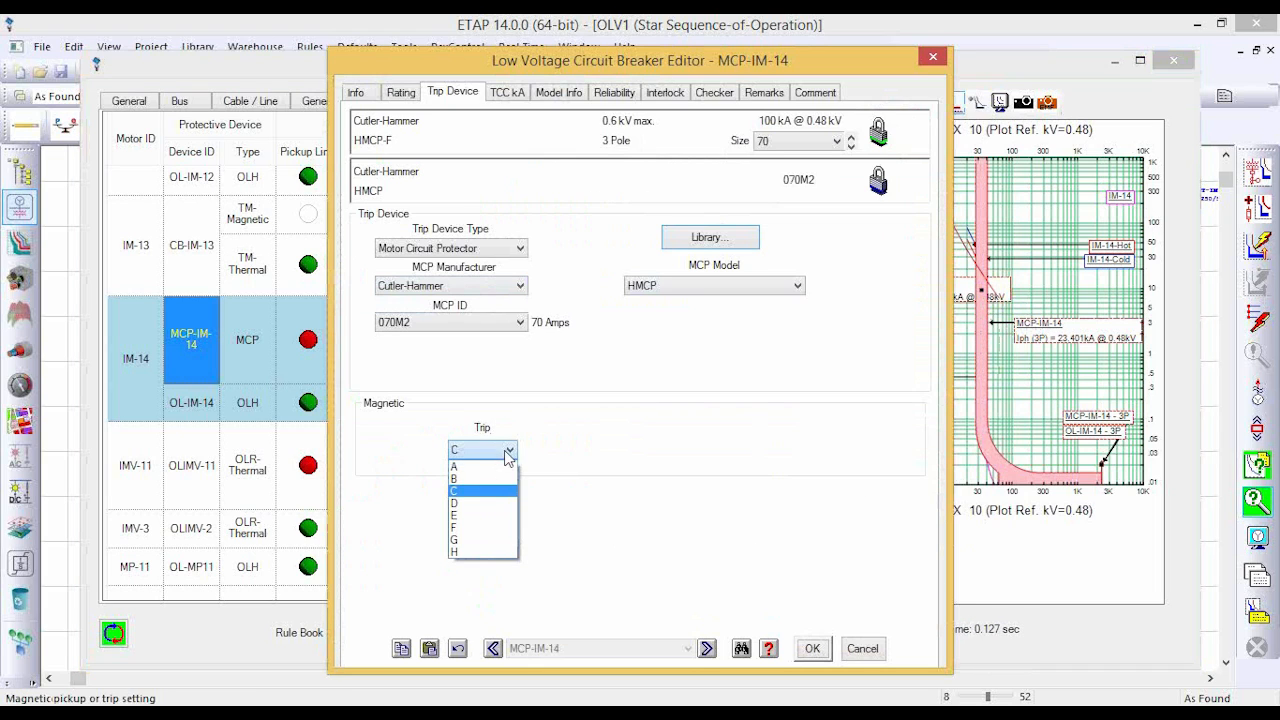
click(478, 526)
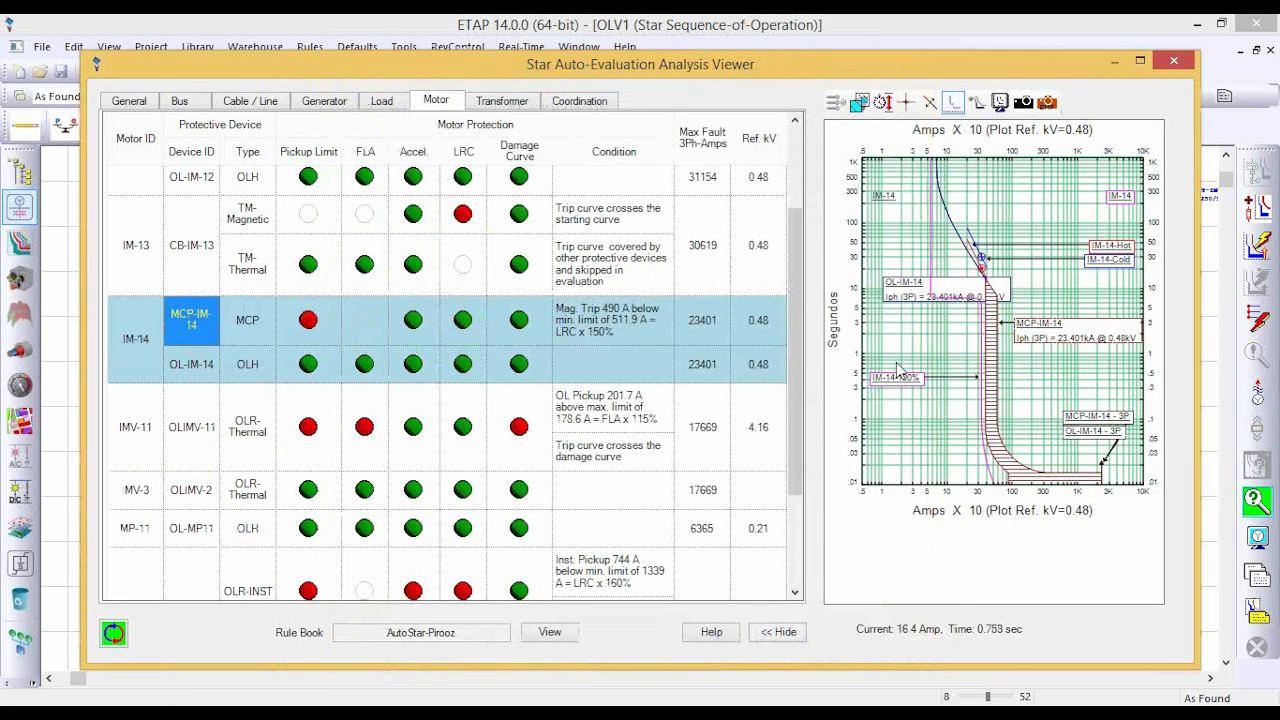
Raise the magnetic trip setting of motor circuit protector MCP-IM-14 to F from its plotted curve.
click(987, 357)
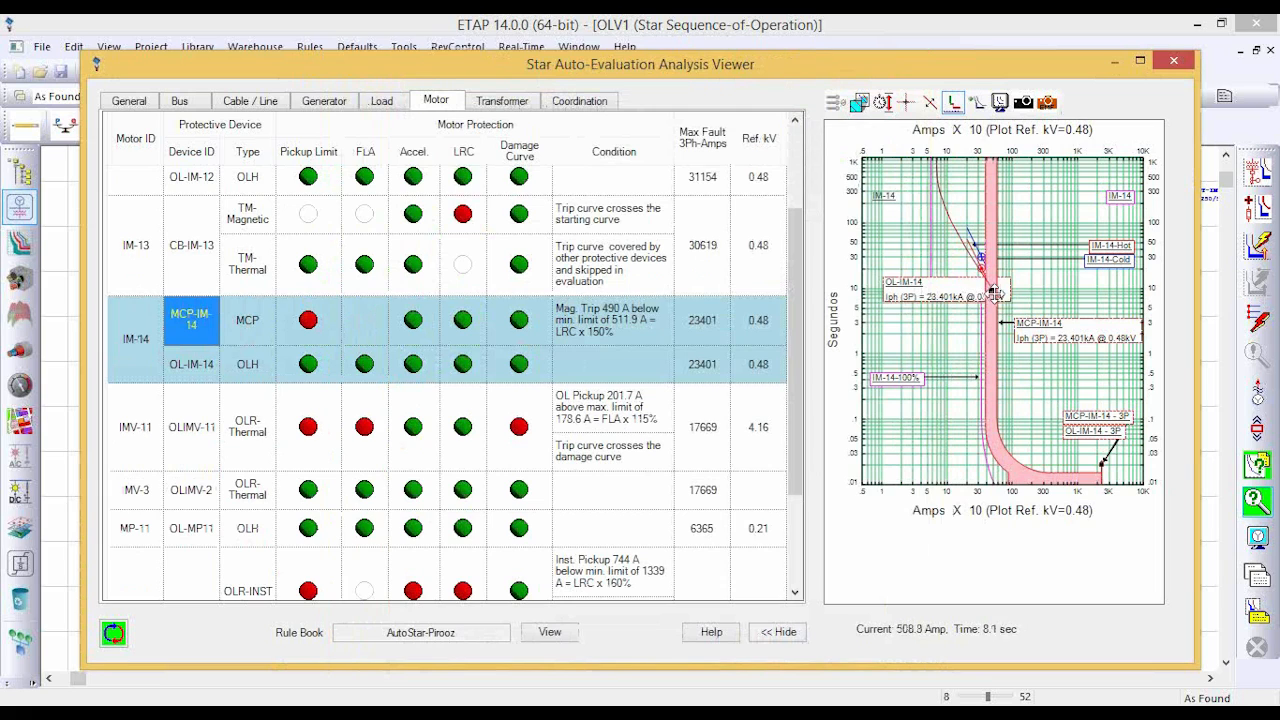
double_click(990, 385)
click(511, 450)
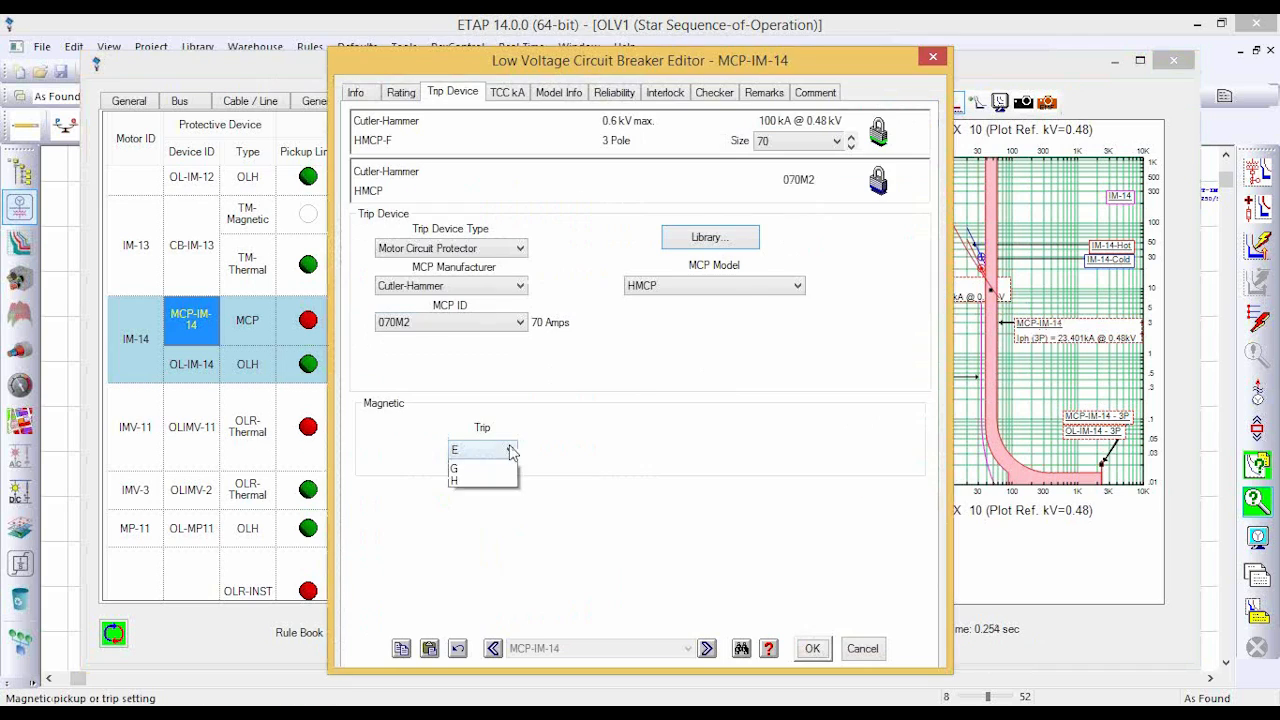
click(505, 529)
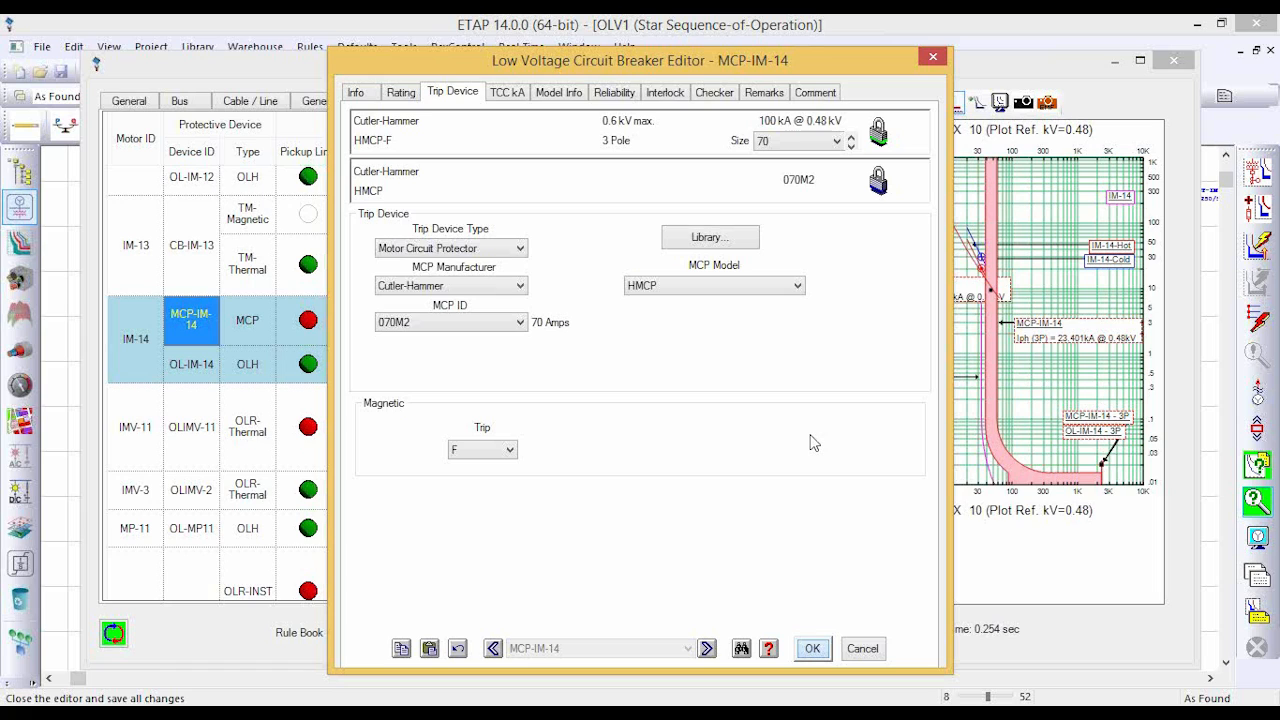
click(810, 649)
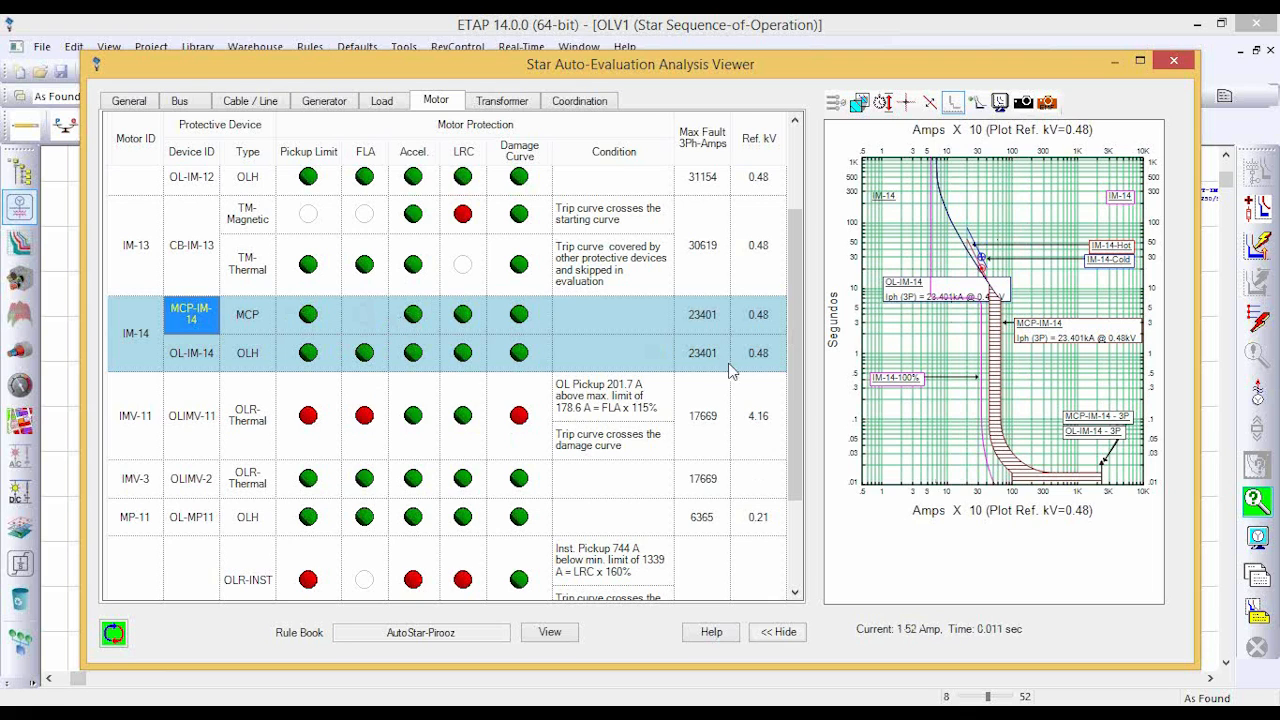
Display motor SMV-12's time-current curves and examine where relay RL-SMV-12's curve meets the motor starting curve.
drag(793, 332, 789, 432)
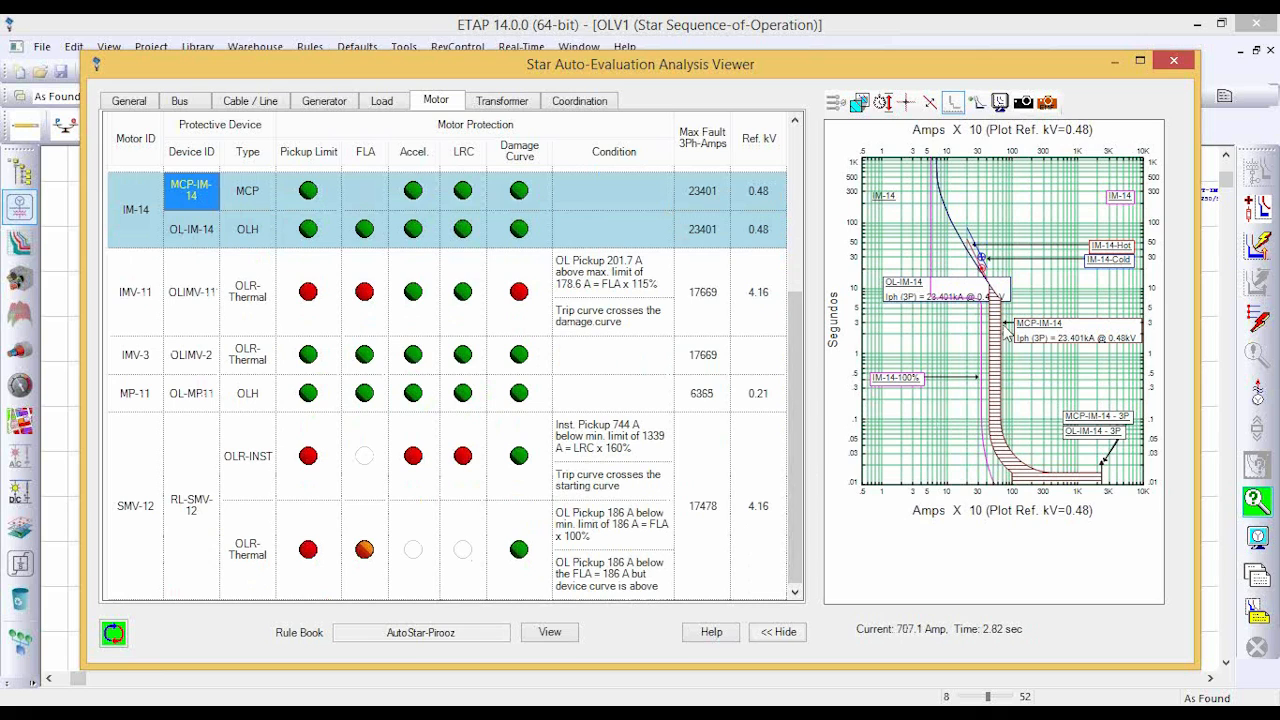
click(135, 522)
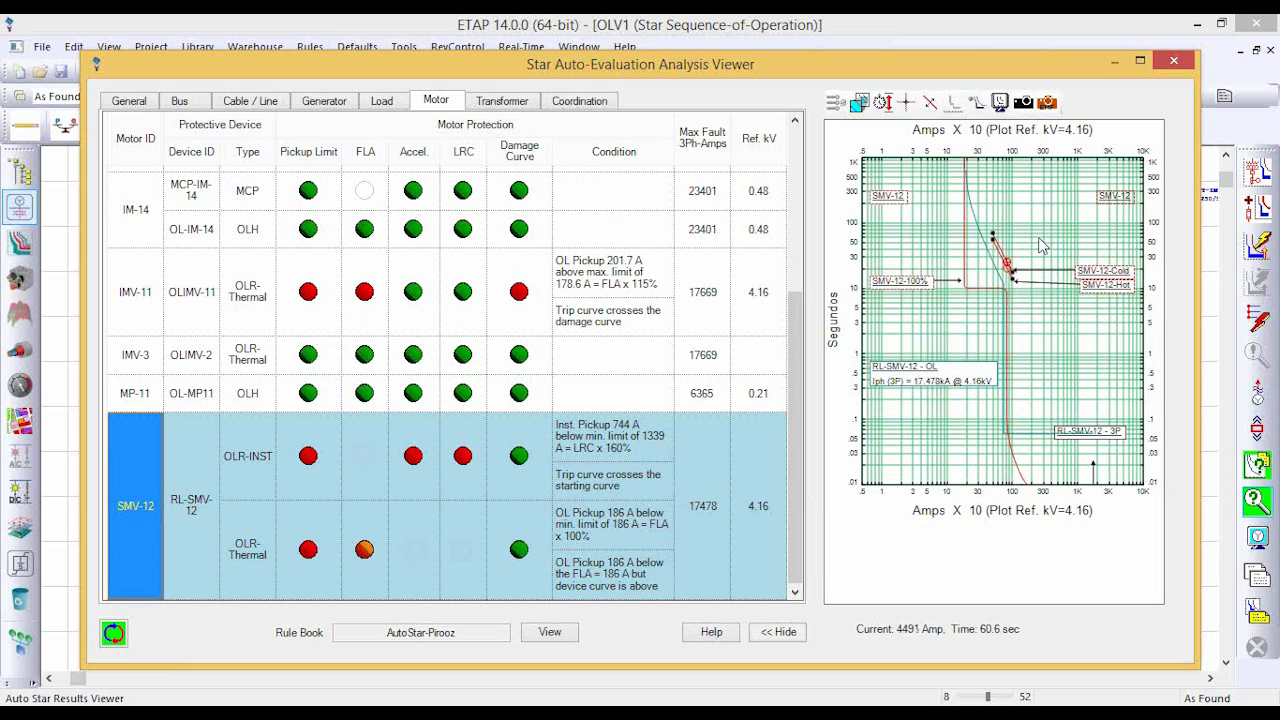
mouse_move(1009, 272)
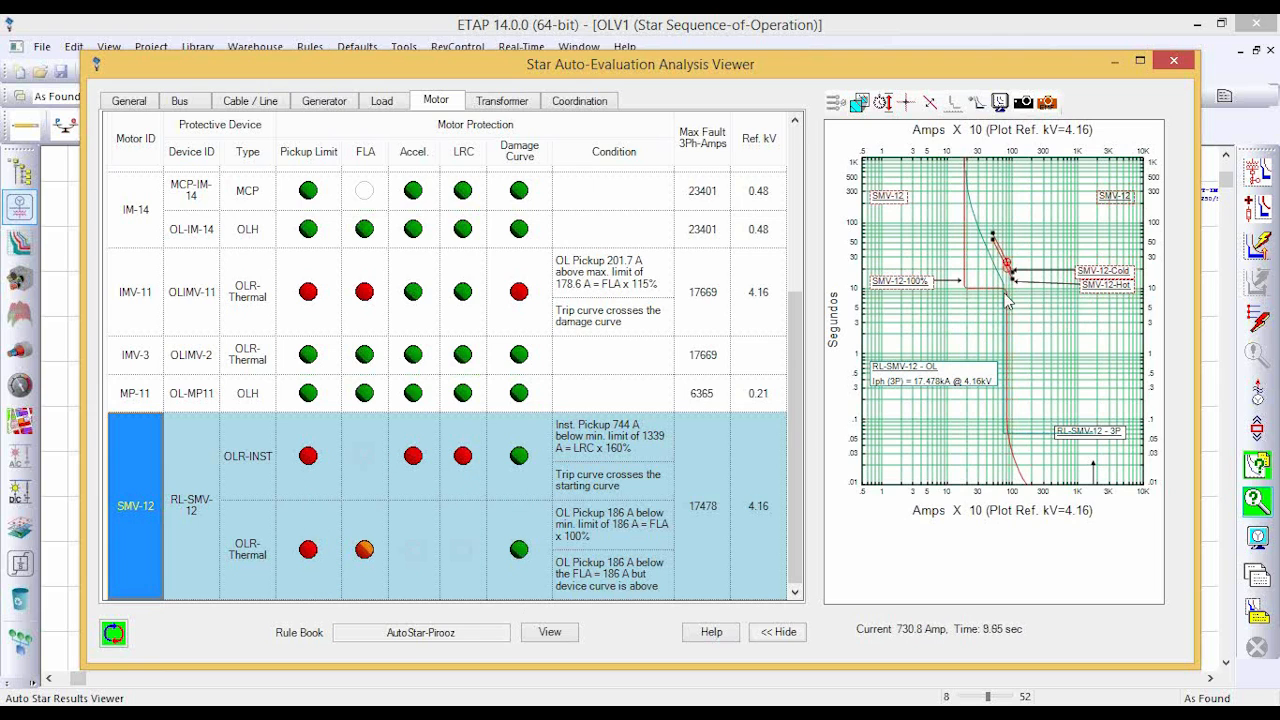
Set the thermal trip of motor relay RL-SMV-12 to 115% of FLA.
double_click(987, 249)
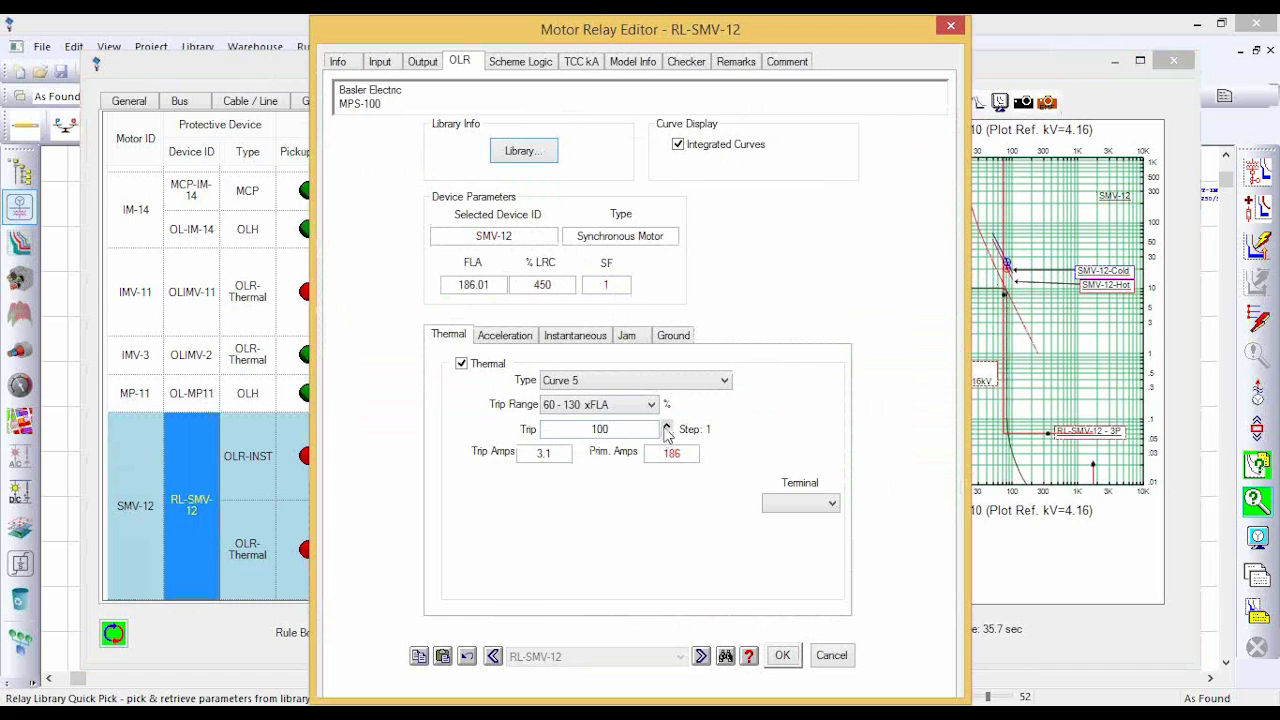
click(667, 427)
click(667, 427)
click(667, 427)
click(667, 427)
click(667, 427)
click(667, 427)
click(667, 427)
click(667, 427)
click(667, 427)
click(667, 427)
click(667, 427)
click(667, 427)
click(667, 427)
click(667, 427)
click(667, 427)
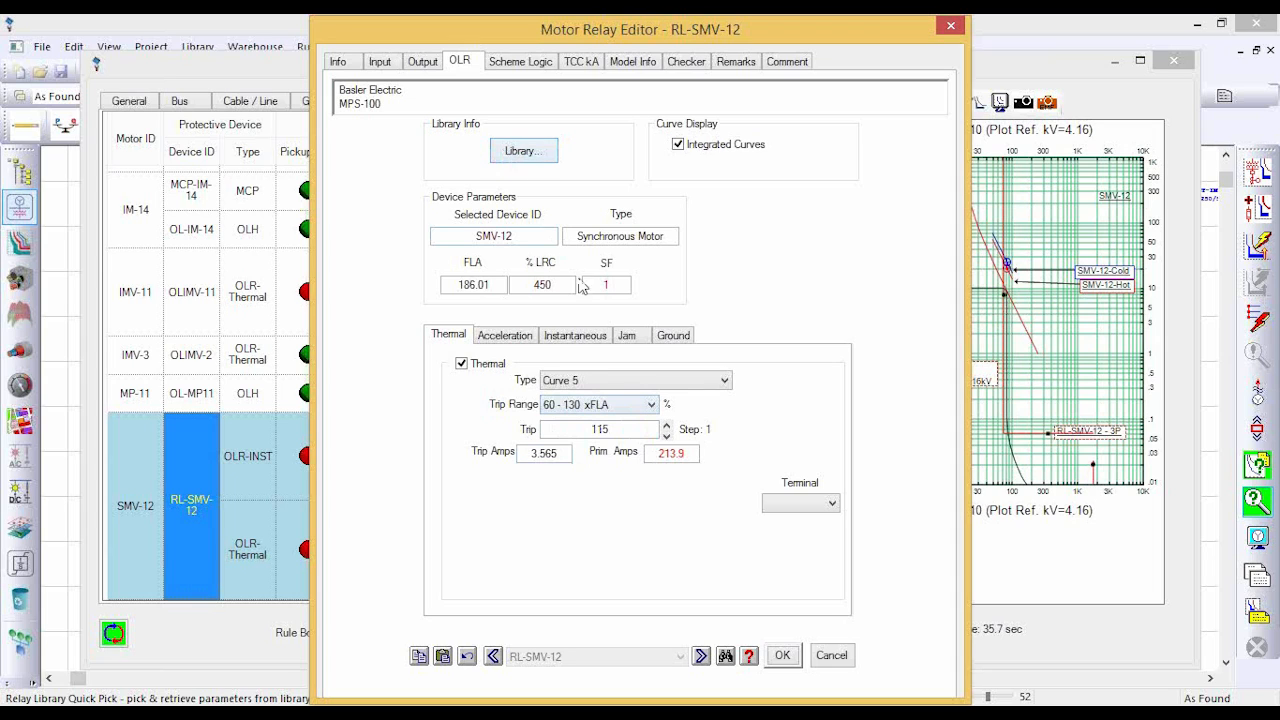
Set RL-SMV-12's instantaneous trip to 700% of FLA, save the relay settings and review SMV-12's updated evaluation.
click(593, 340)
drag(626, 420, 575, 420)
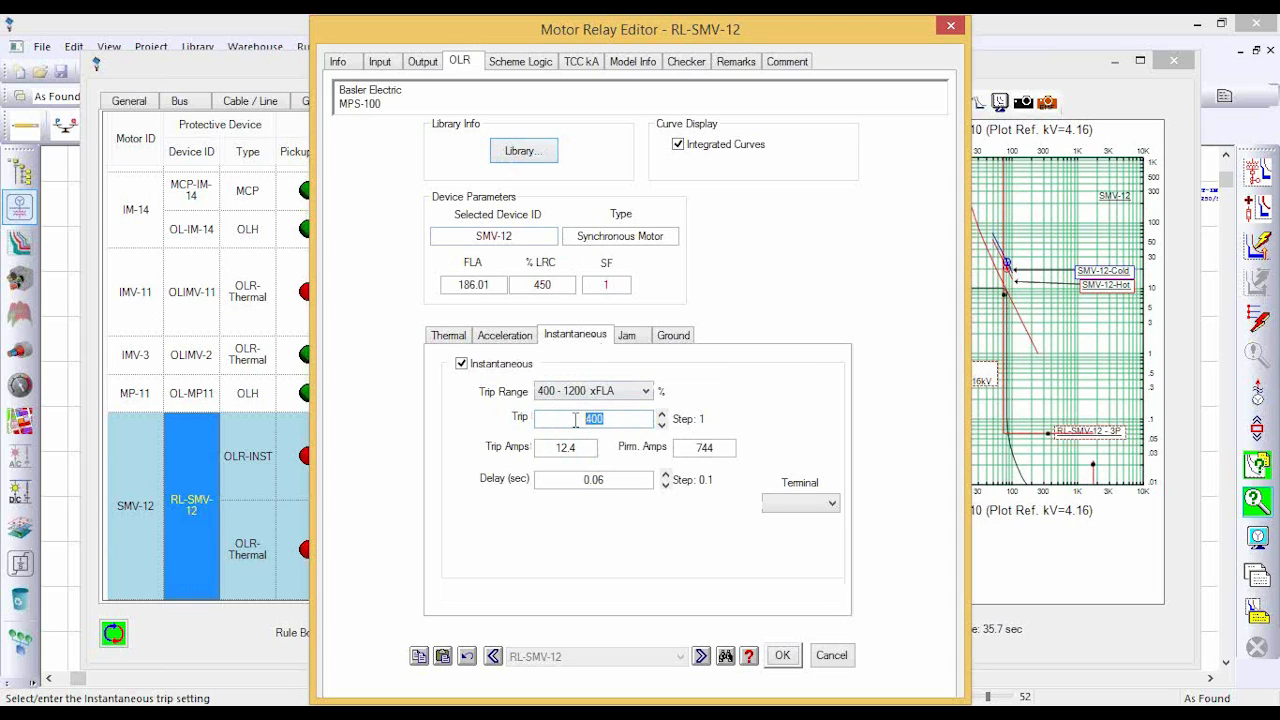
text(700)
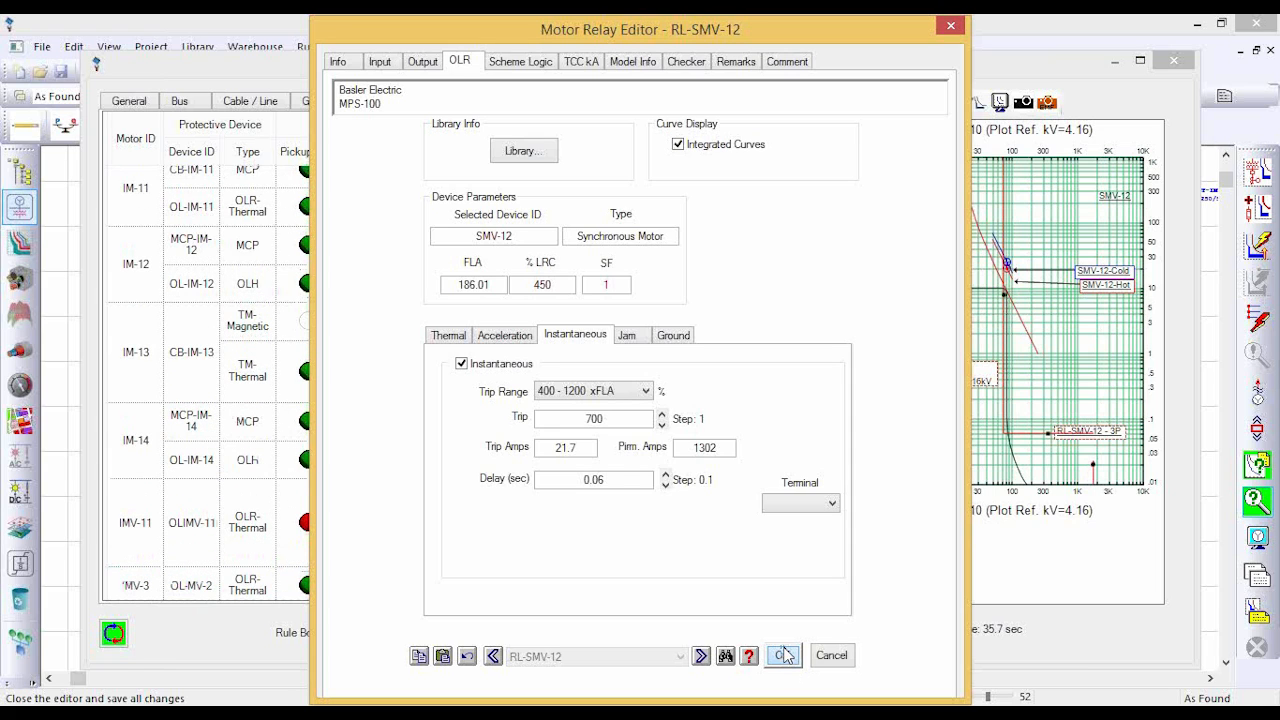
click(786, 655)
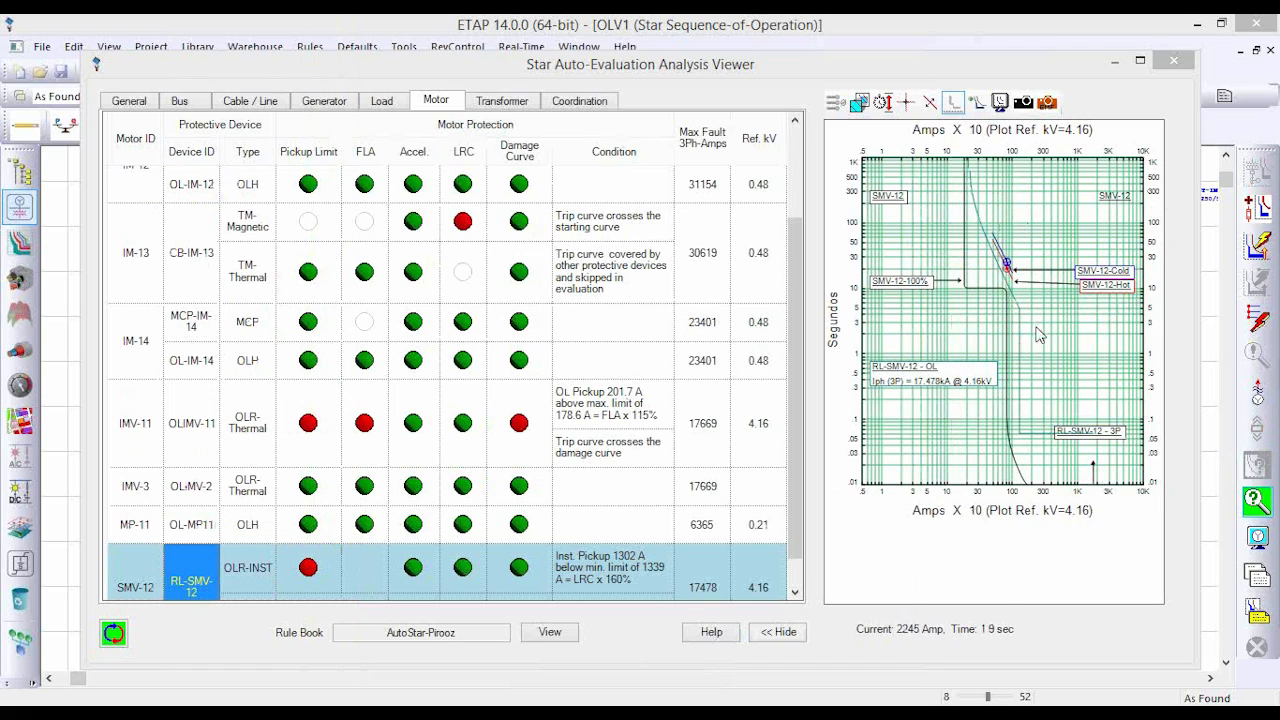
drag(796, 531, 796, 560)
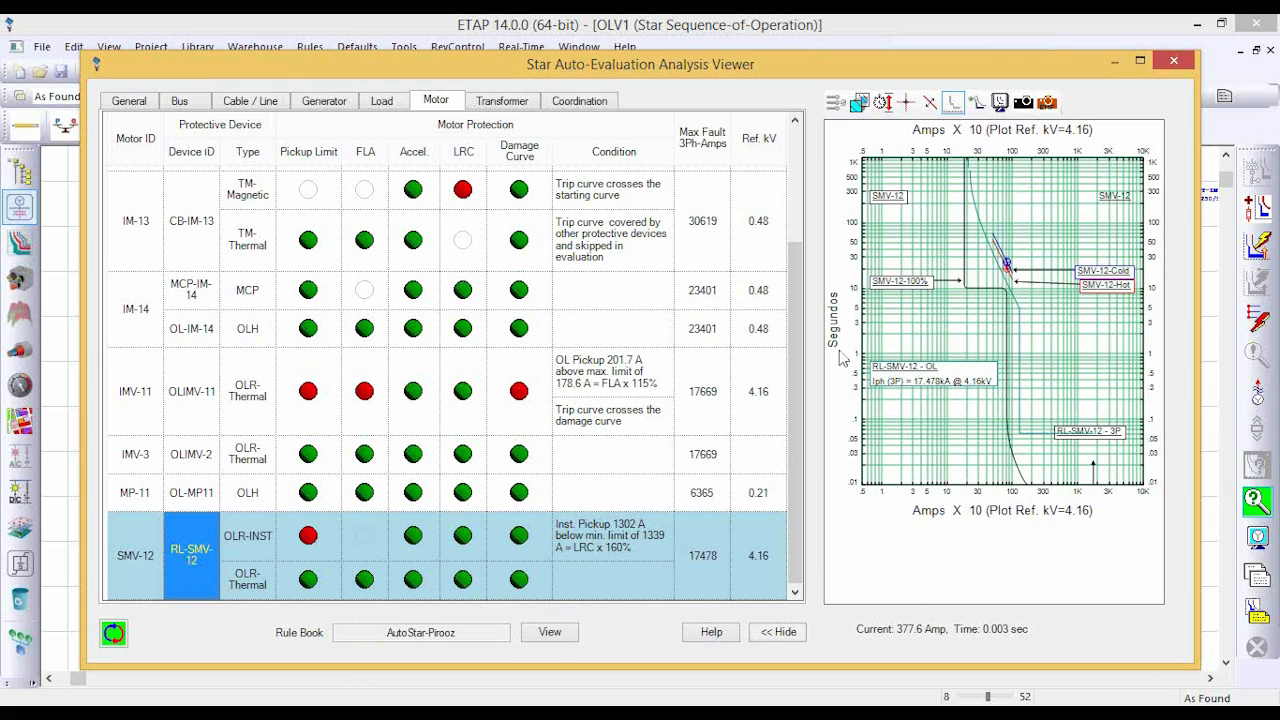
Review the transformer protection results, and look through the coordination results down to zones TR11 and TR21.
click(490, 102)
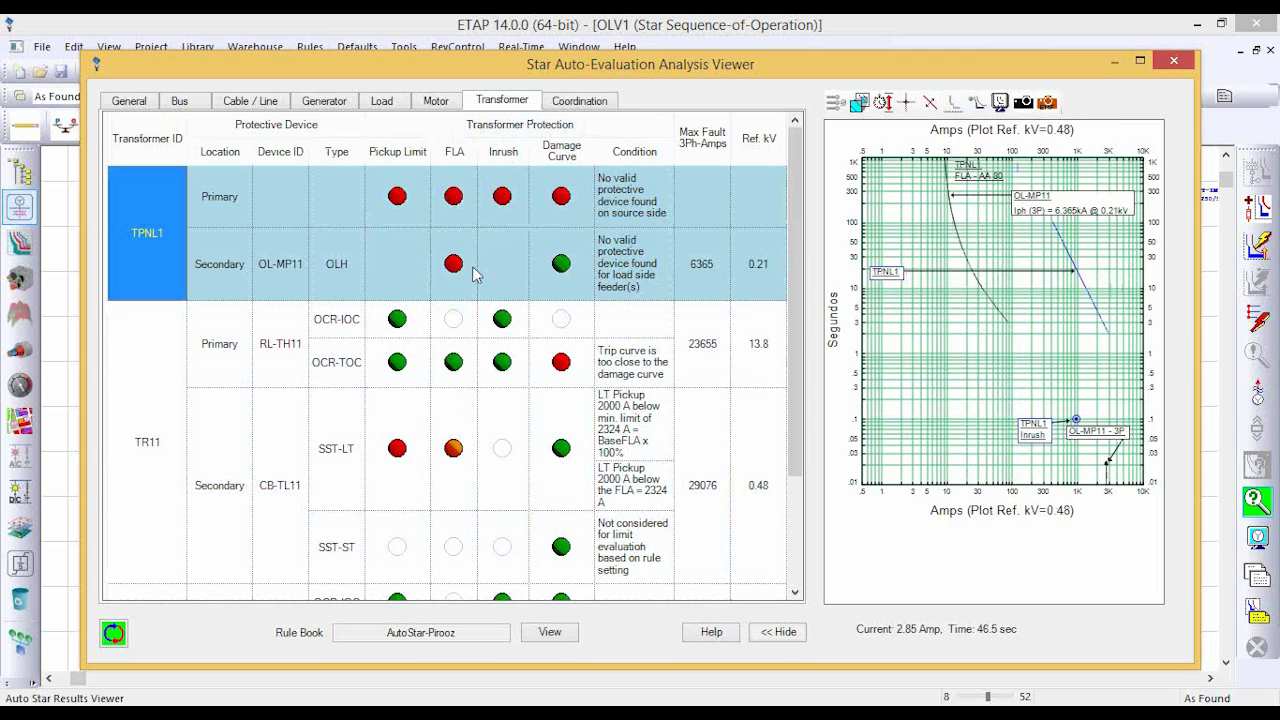
drag(791, 334, 793, 448)
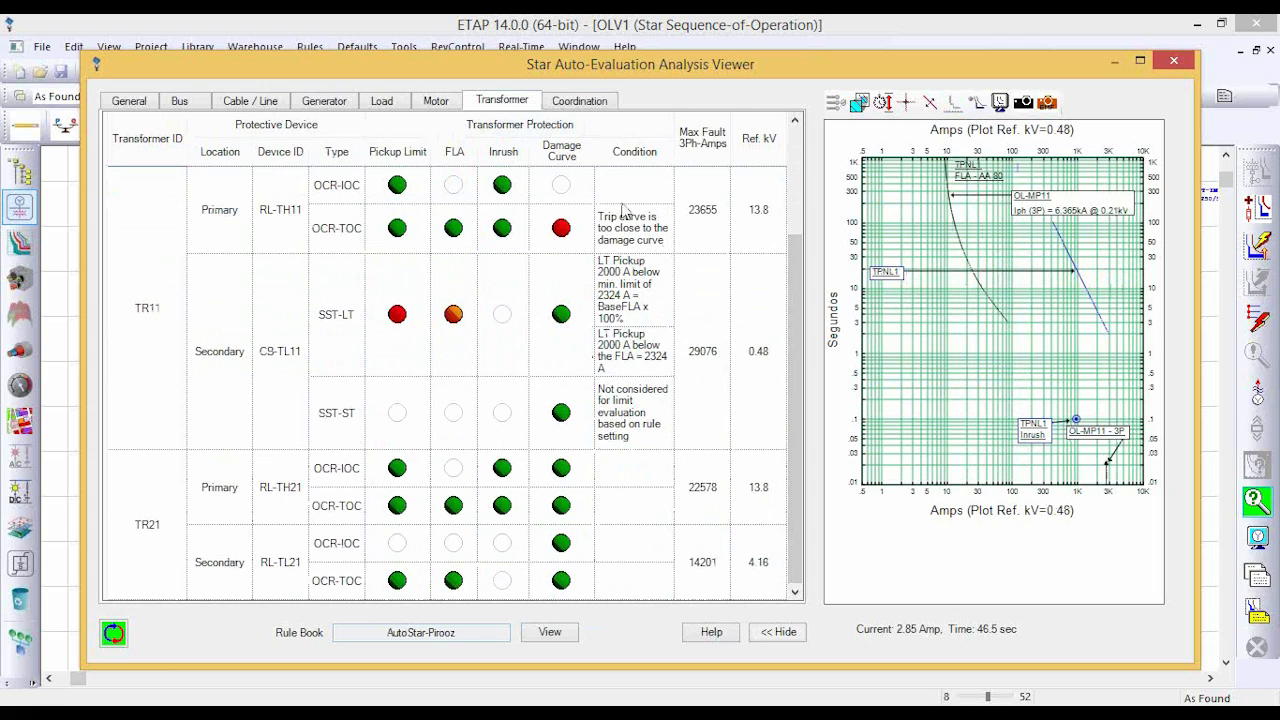
click(601, 104)
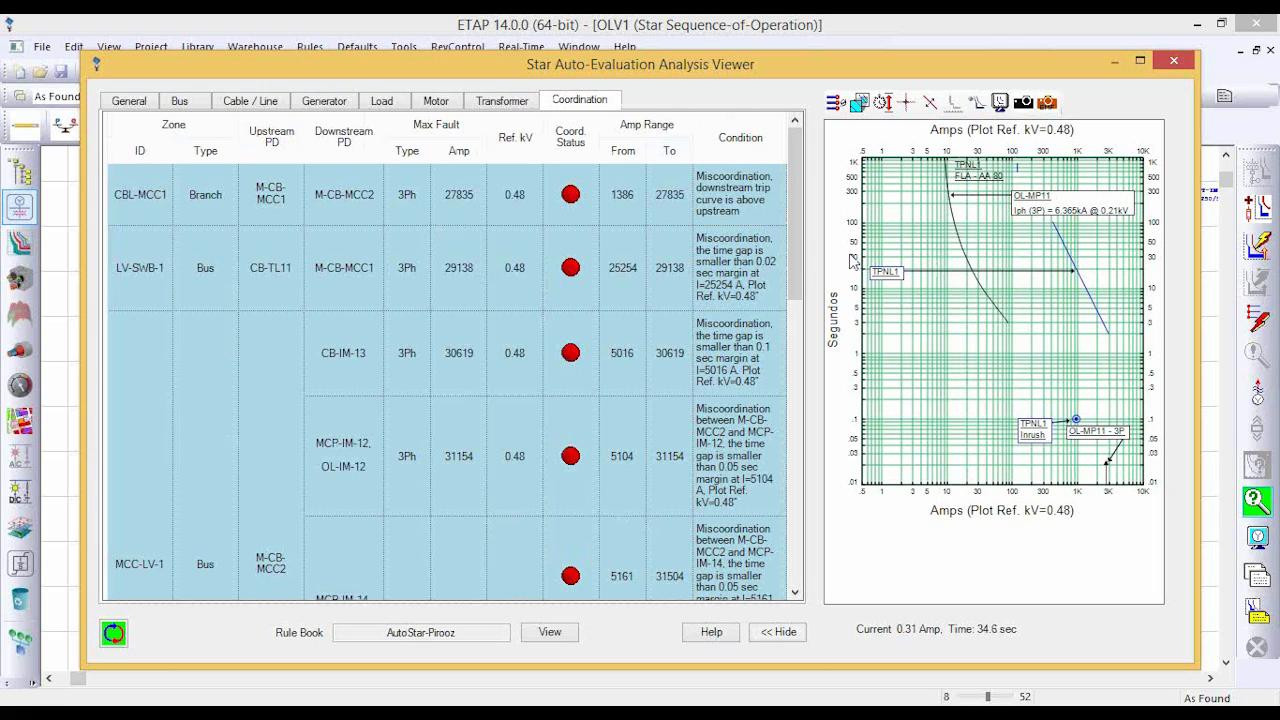
drag(797, 258, 789, 548)
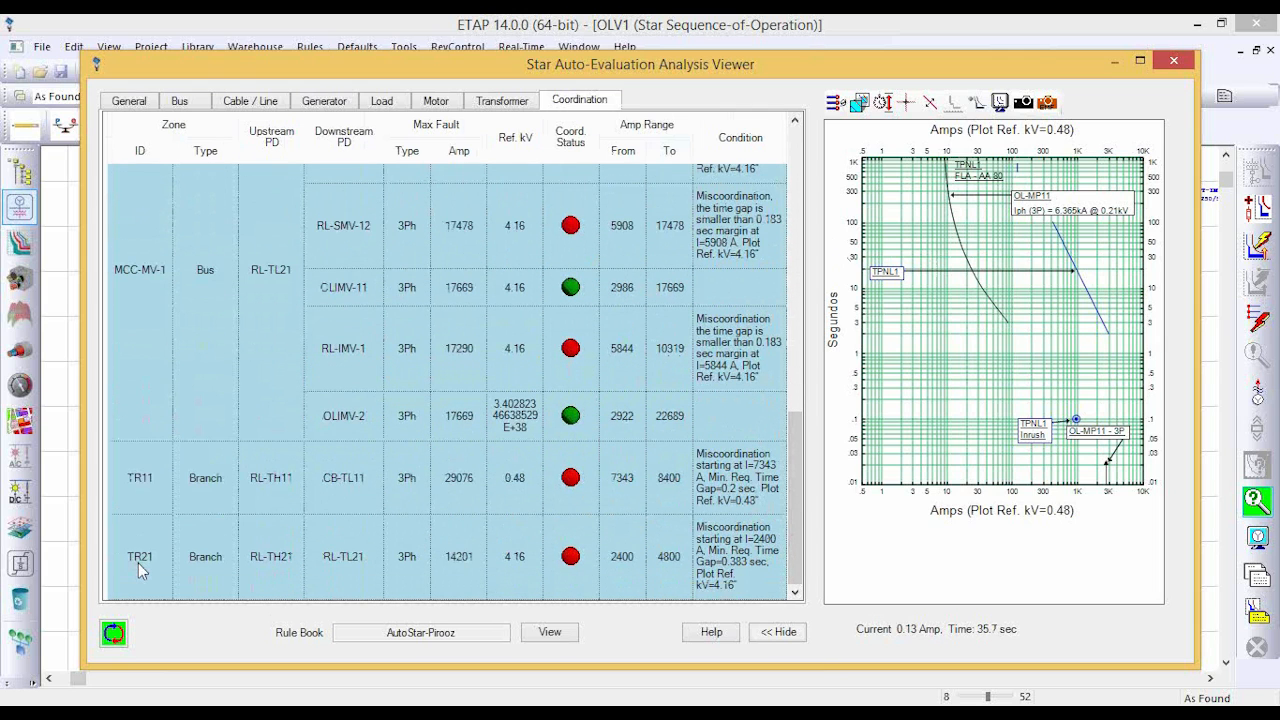
Display the coordination curves of zone TR11, followed by those of zone TR21.
click(140, 483)
click(138, 476)
drag(795, 288, 796, 545)
click(146, 478)
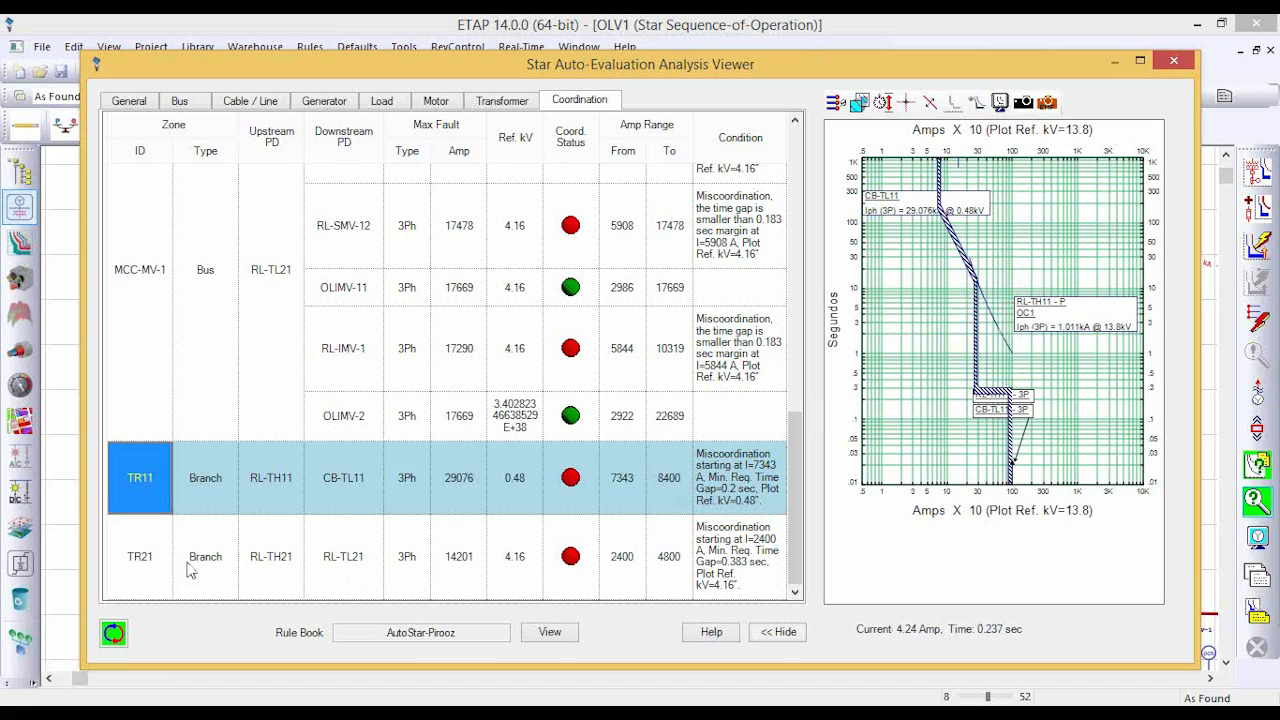
click(138, 566)
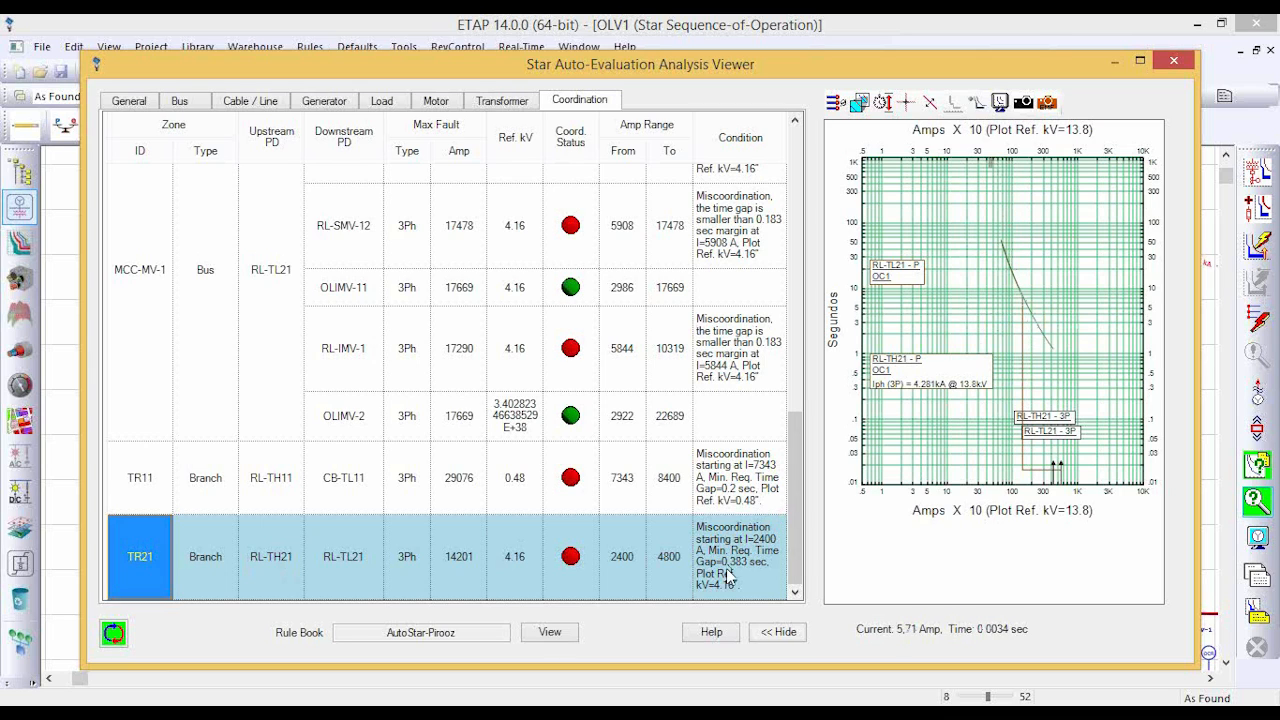
Inspect the phase overcurrent pickup of relay RL-TL21 from its plotted curve, and close its editor without changes.
click(1024, 318)
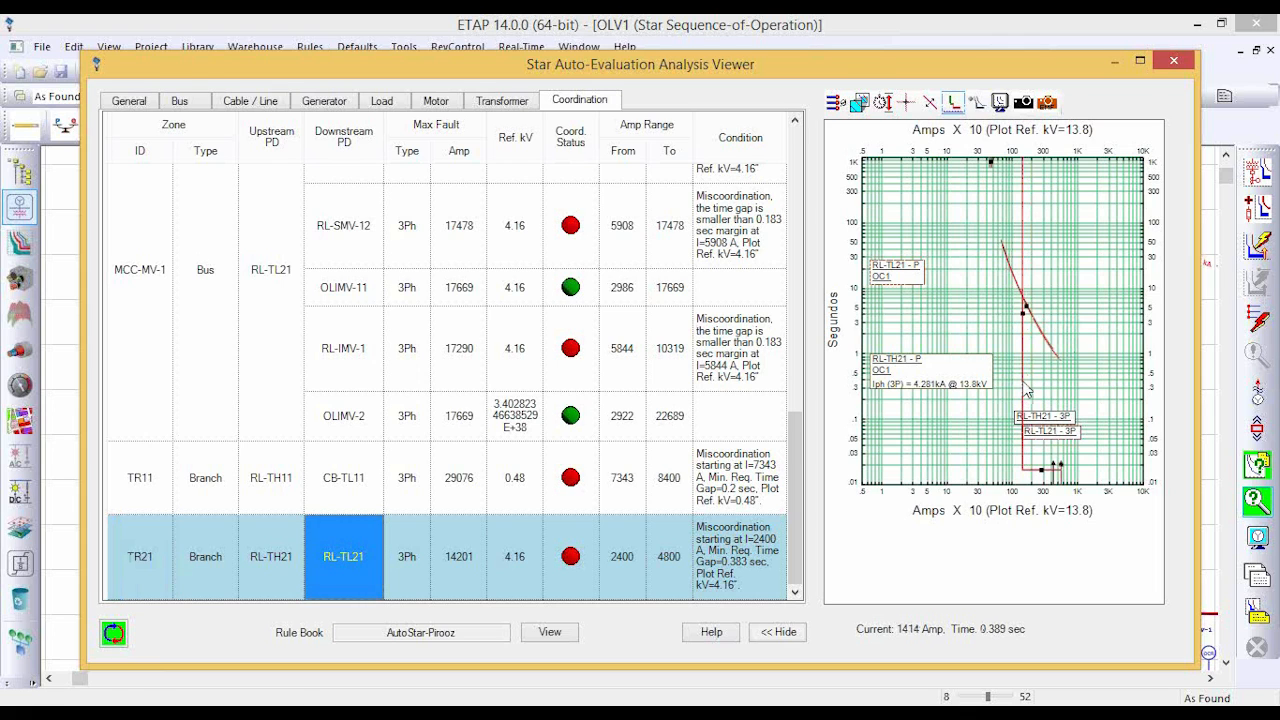
double_click(1023, 383)
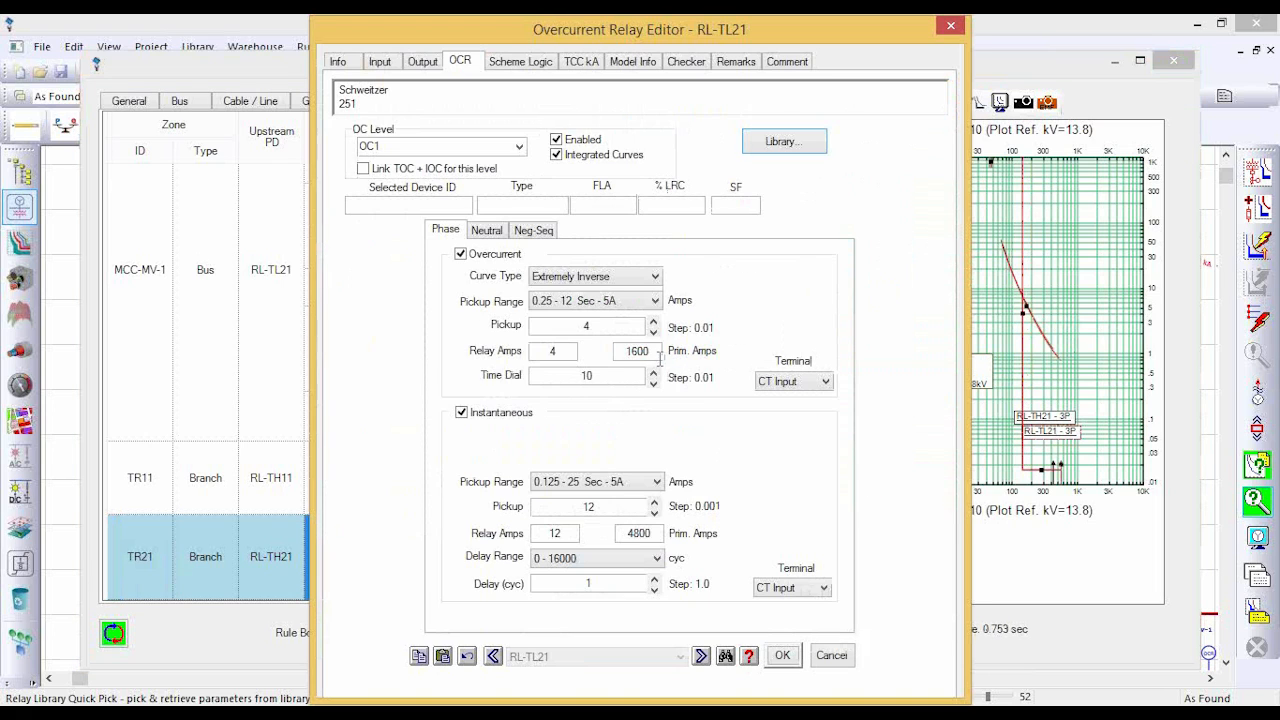
double_click(620, 351)
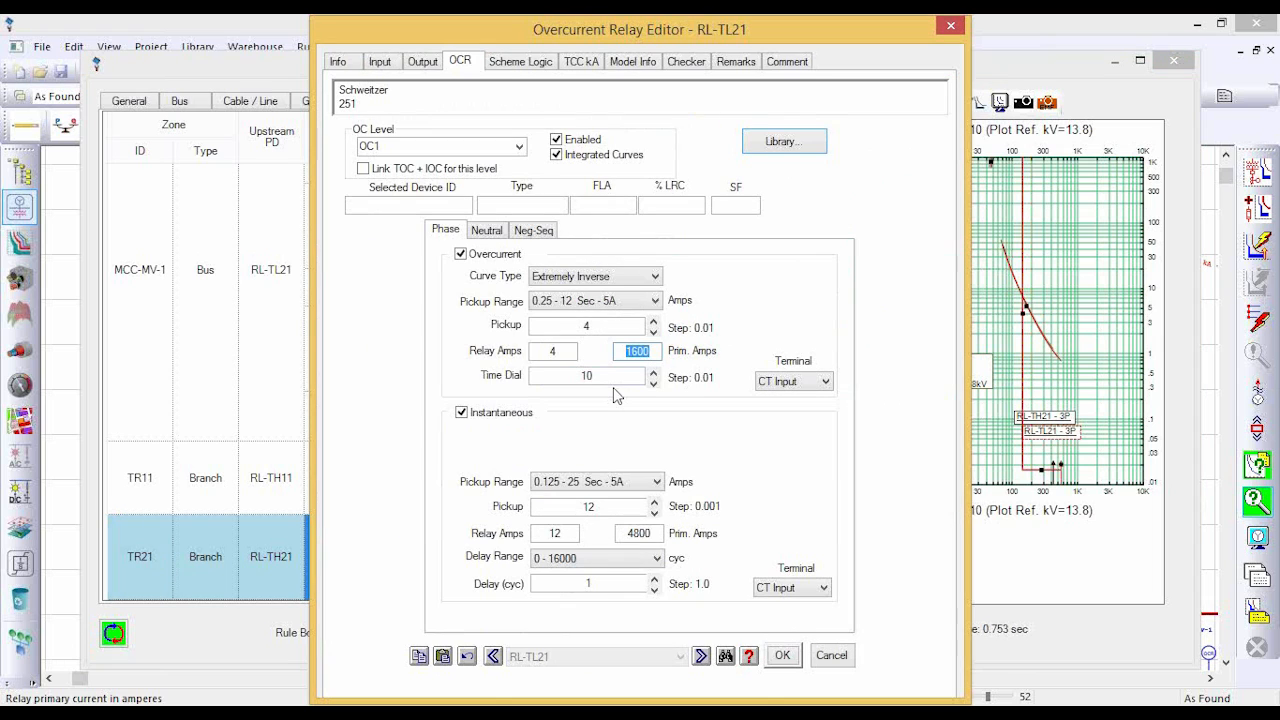
click(838, 662)
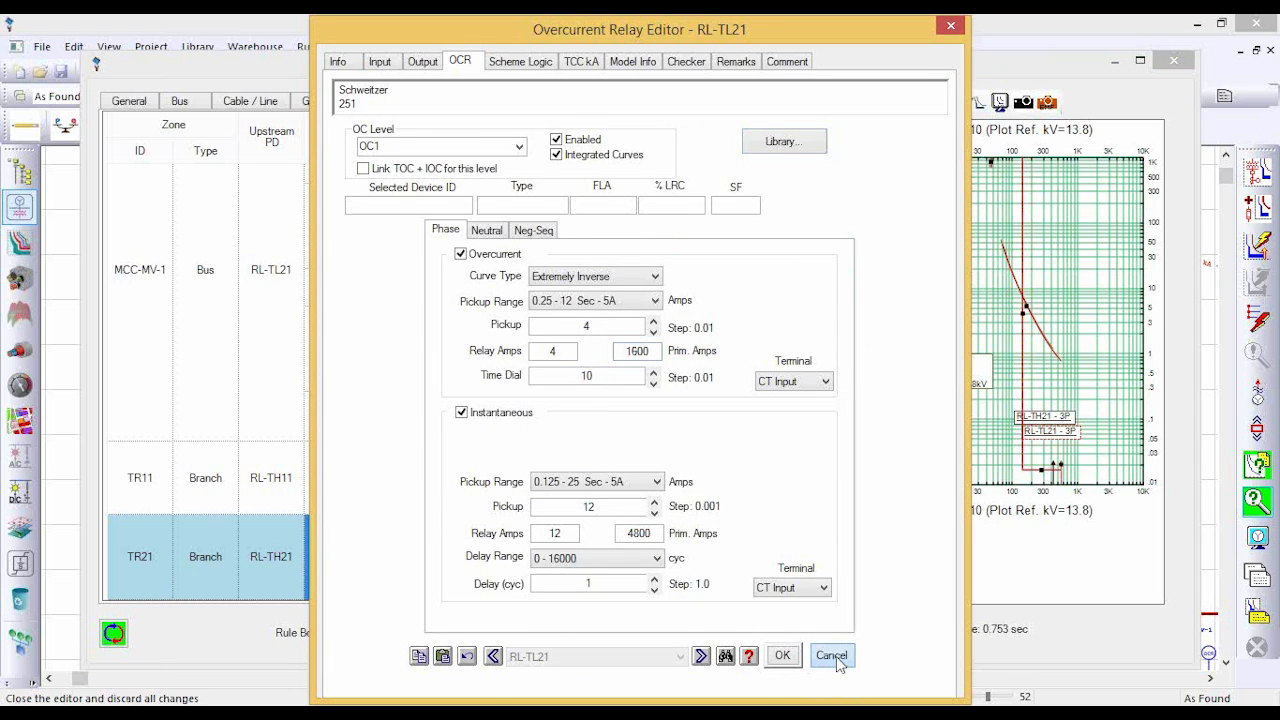
click(832, 656)
Check transformer TR21's full-load currents in its rating data, and close the transformer editor.
click(502, 100)
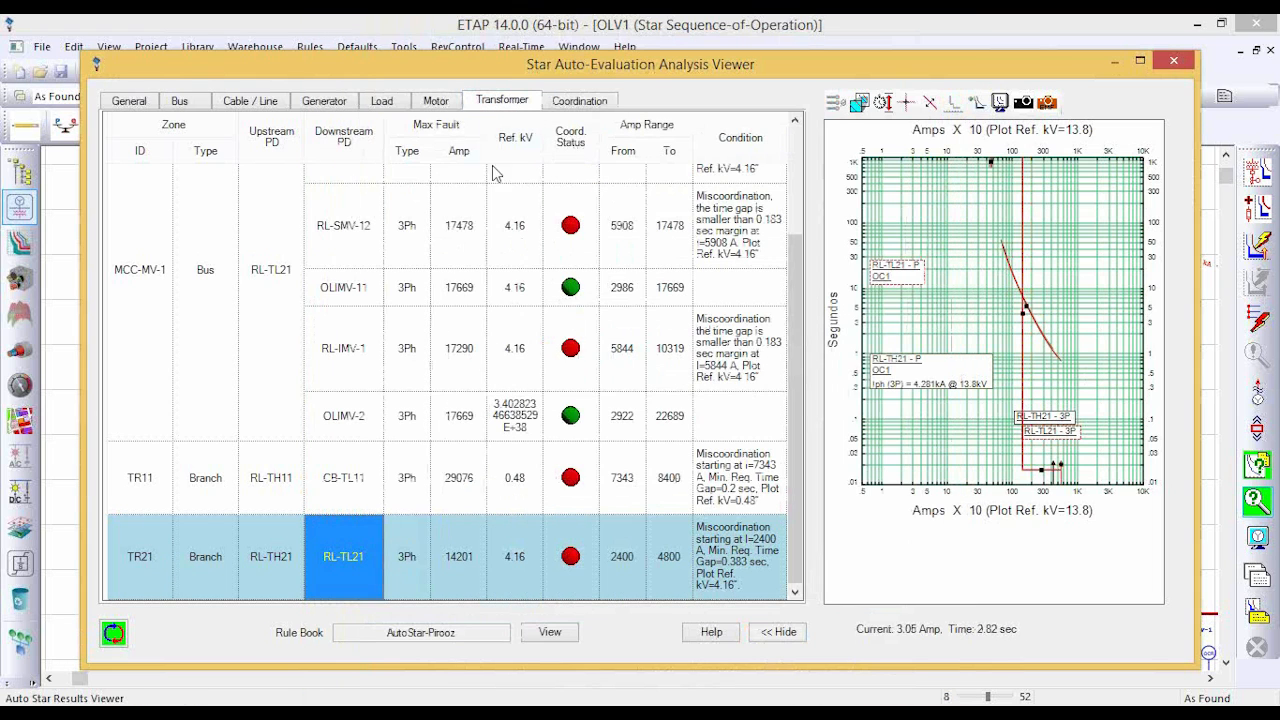
click(155, 530)
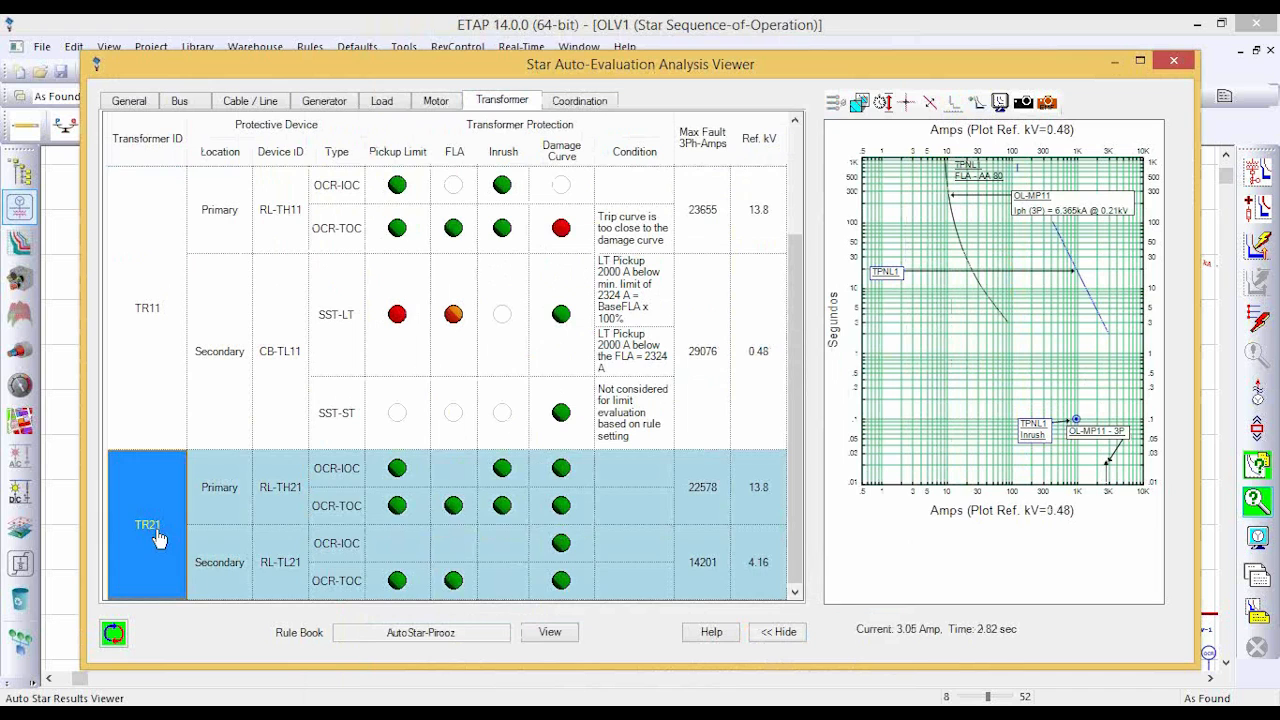
double_click(156, 529)
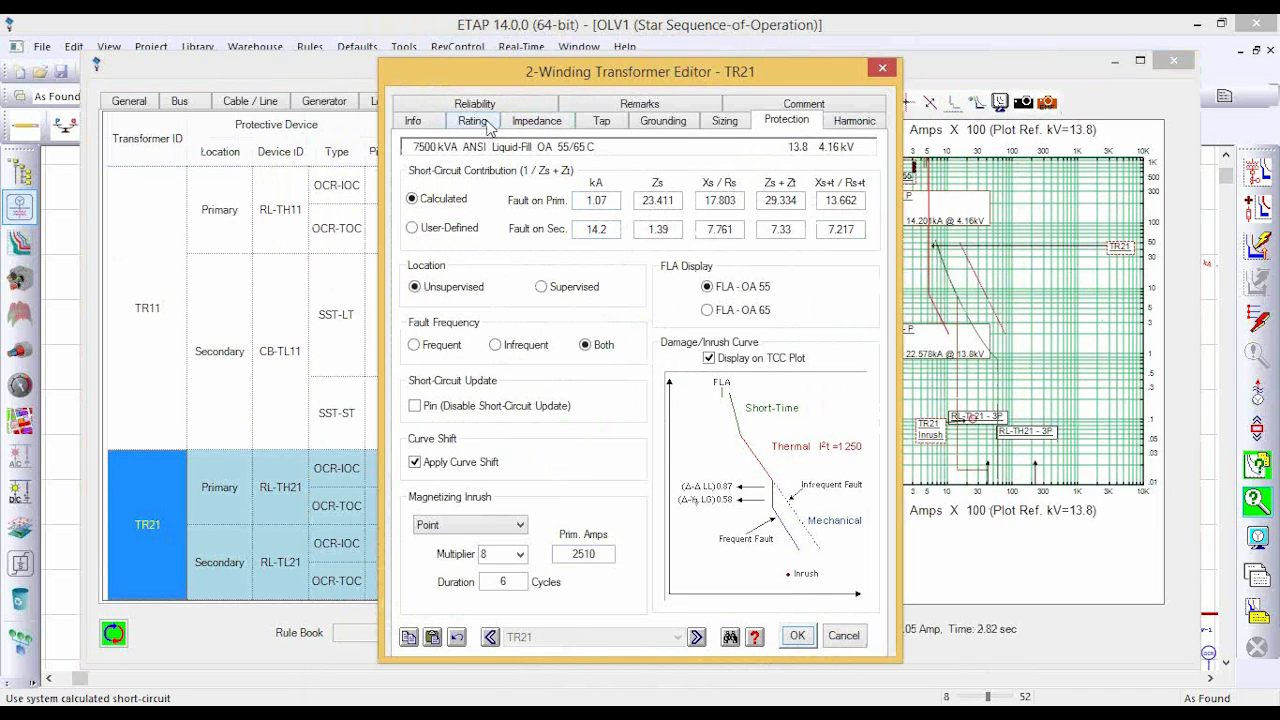
click(473, 121)
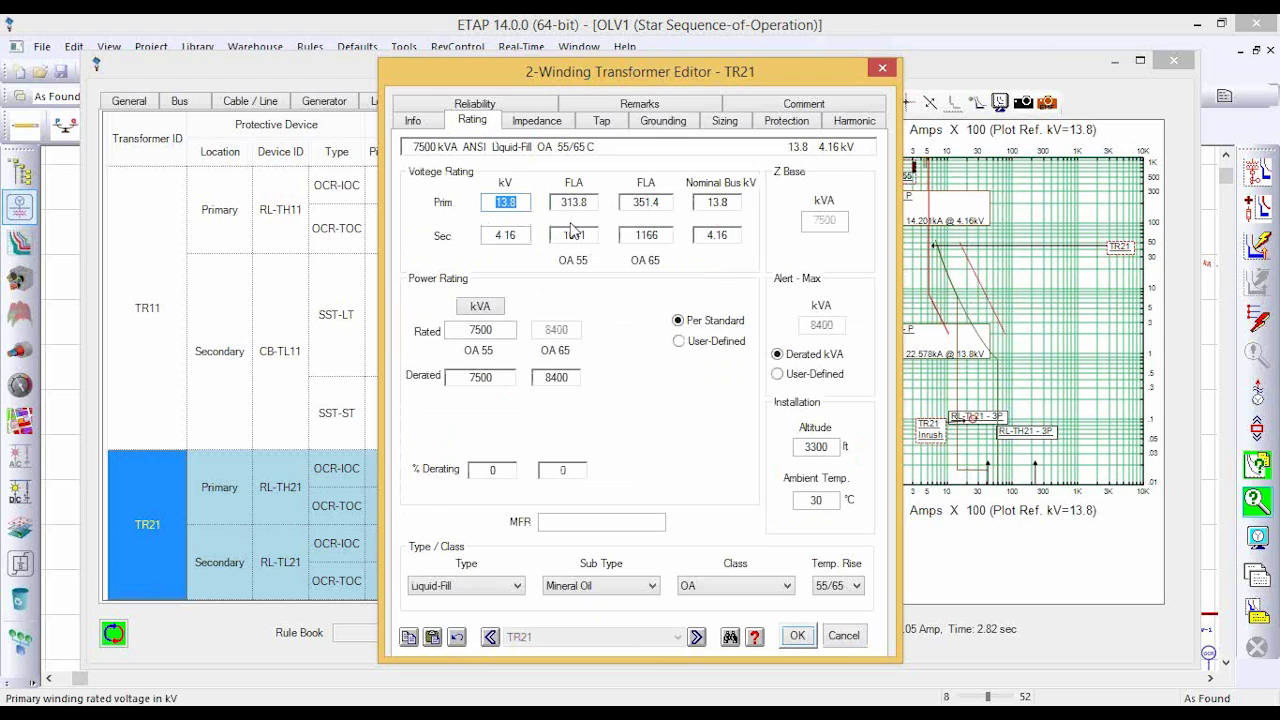
click(882, 68)
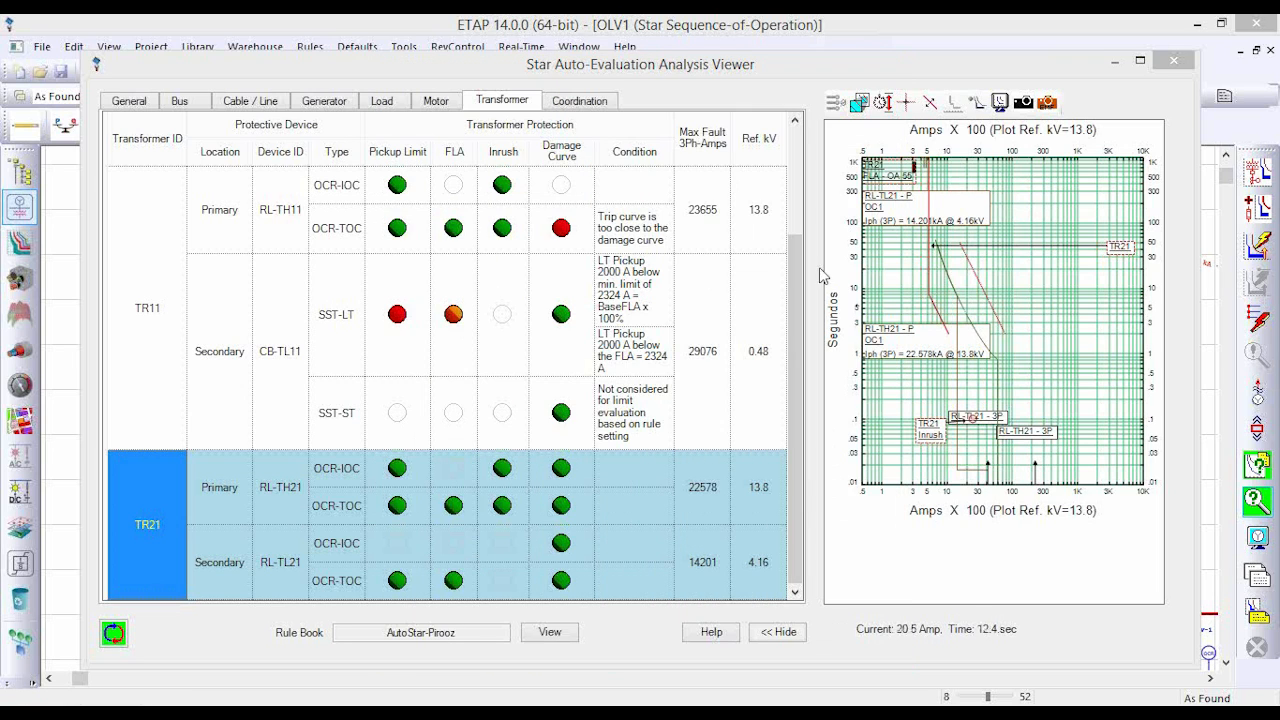
Set the phase overcurrent pickup of relay RL-TL21 to 3 and check zone TR21's updated coordination result.
click(612, 104)
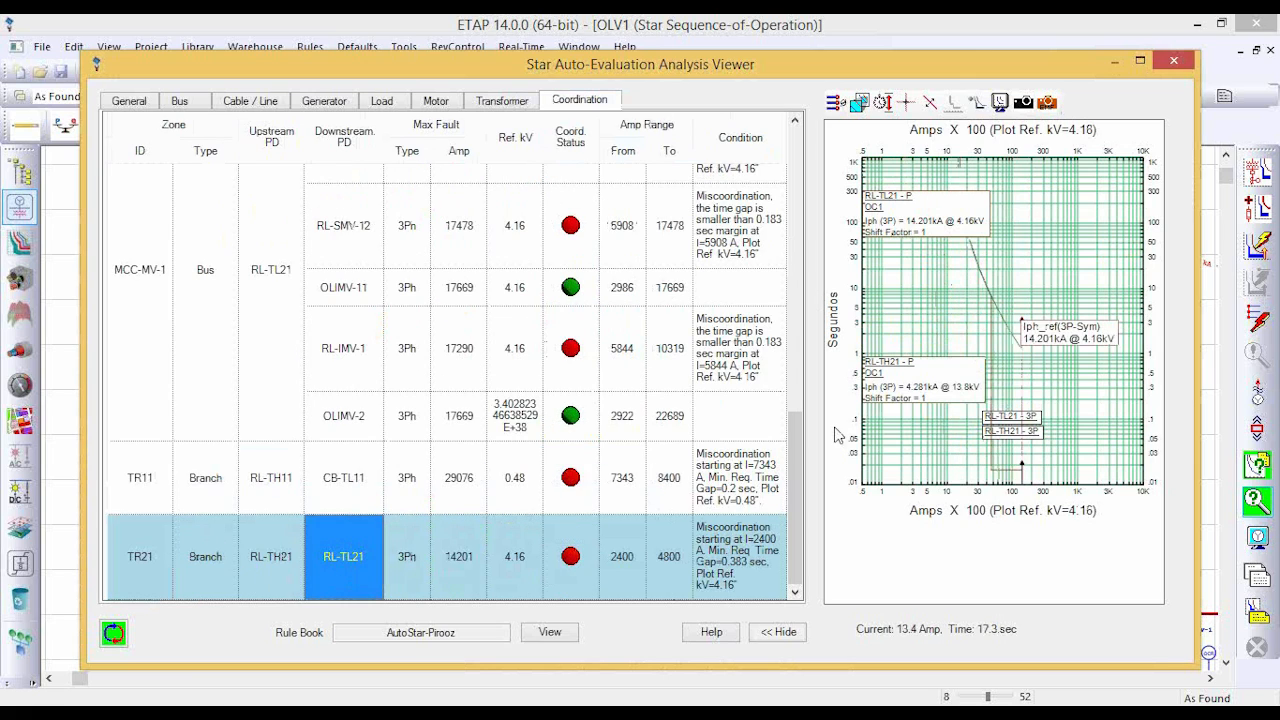
click(270, 563)
click(342, 560)
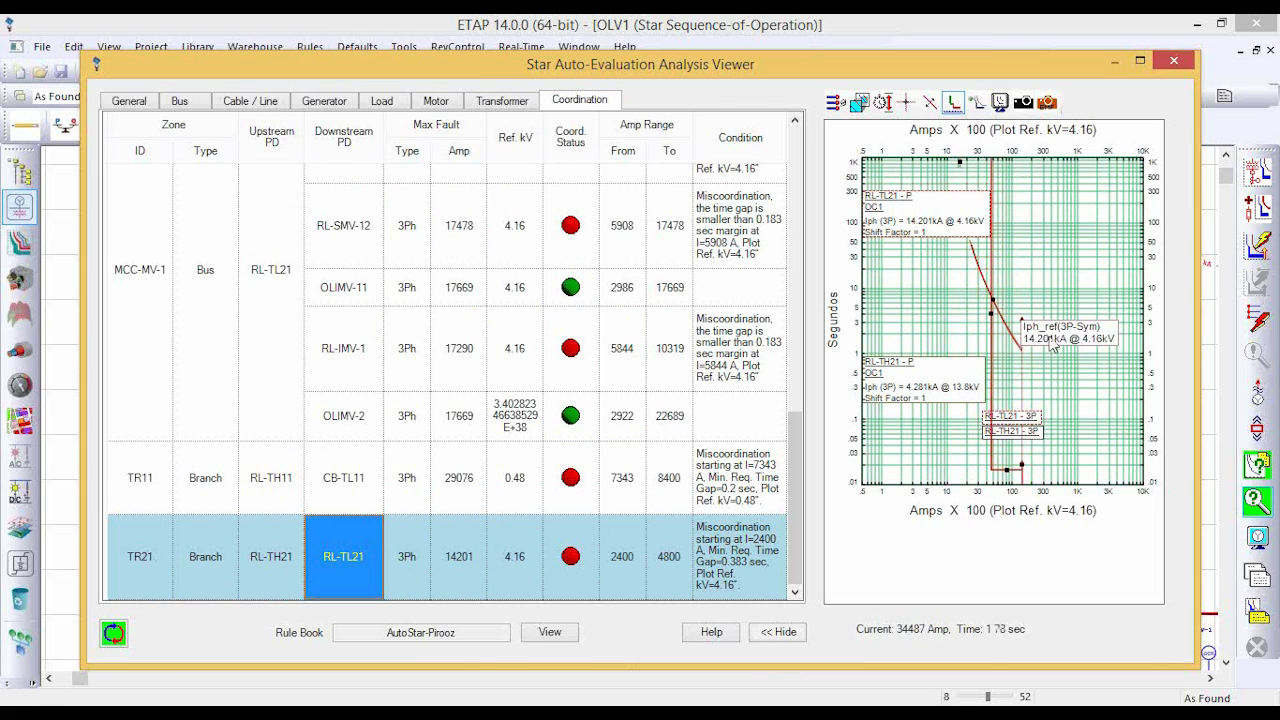
double_click(992, 356)
double_click(588, 327)
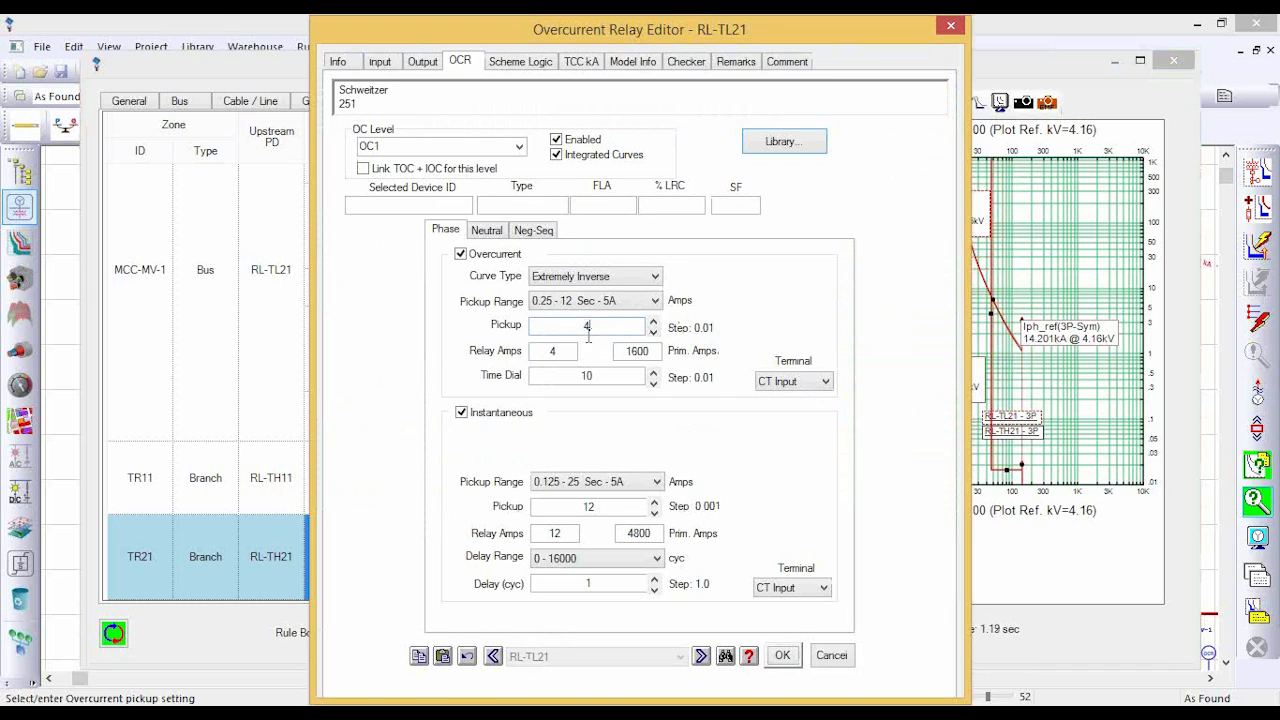
text(3)
click(783, 659)
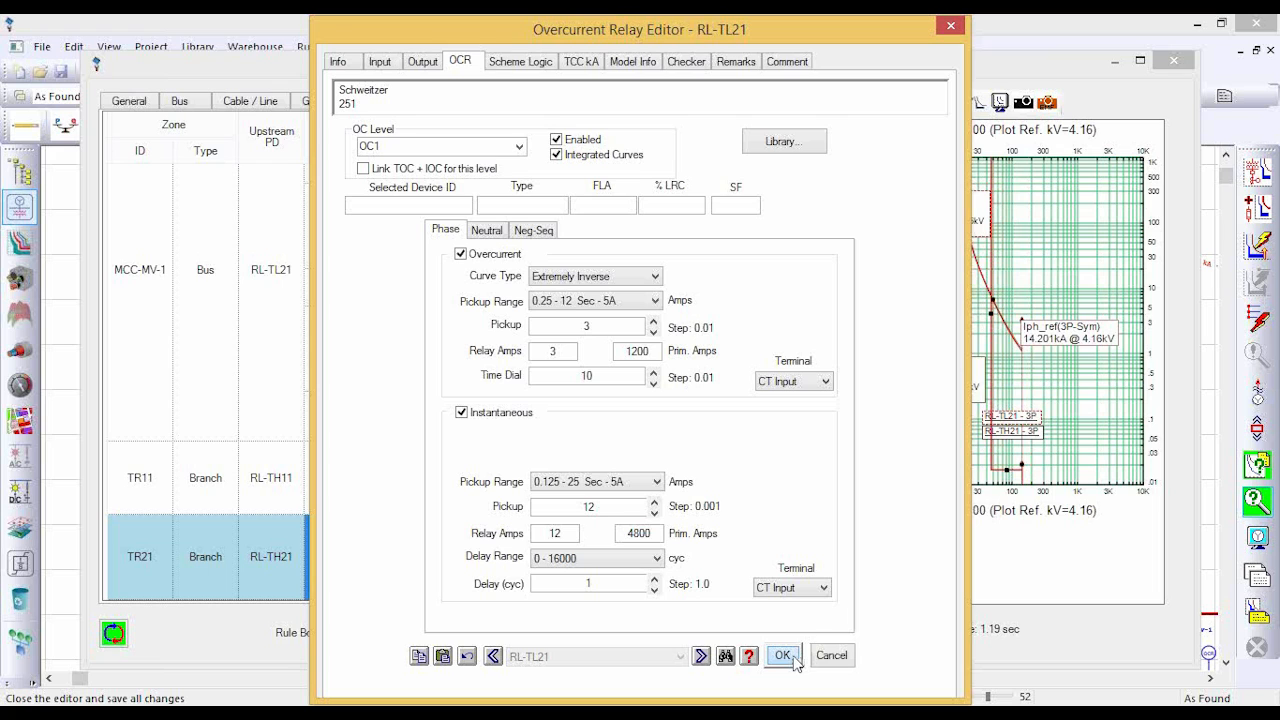
click(790, 657)
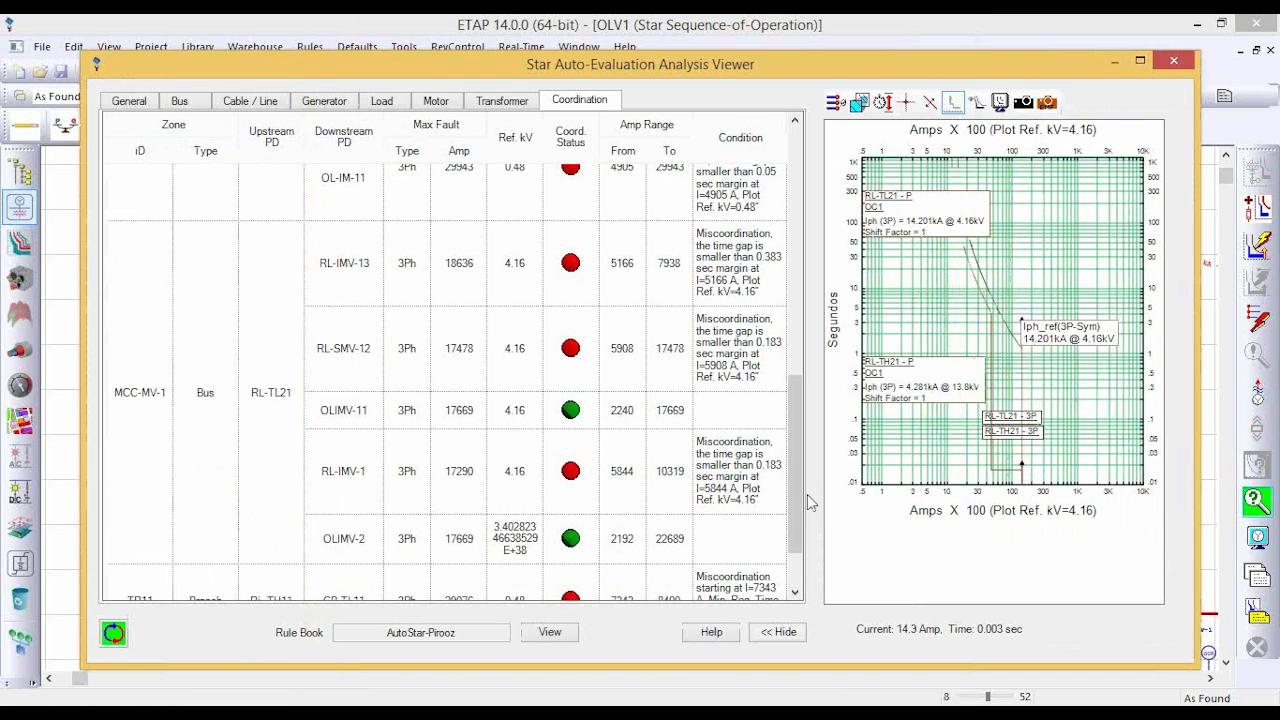
scroll(797, 511, down, 2)
click(714, 567)
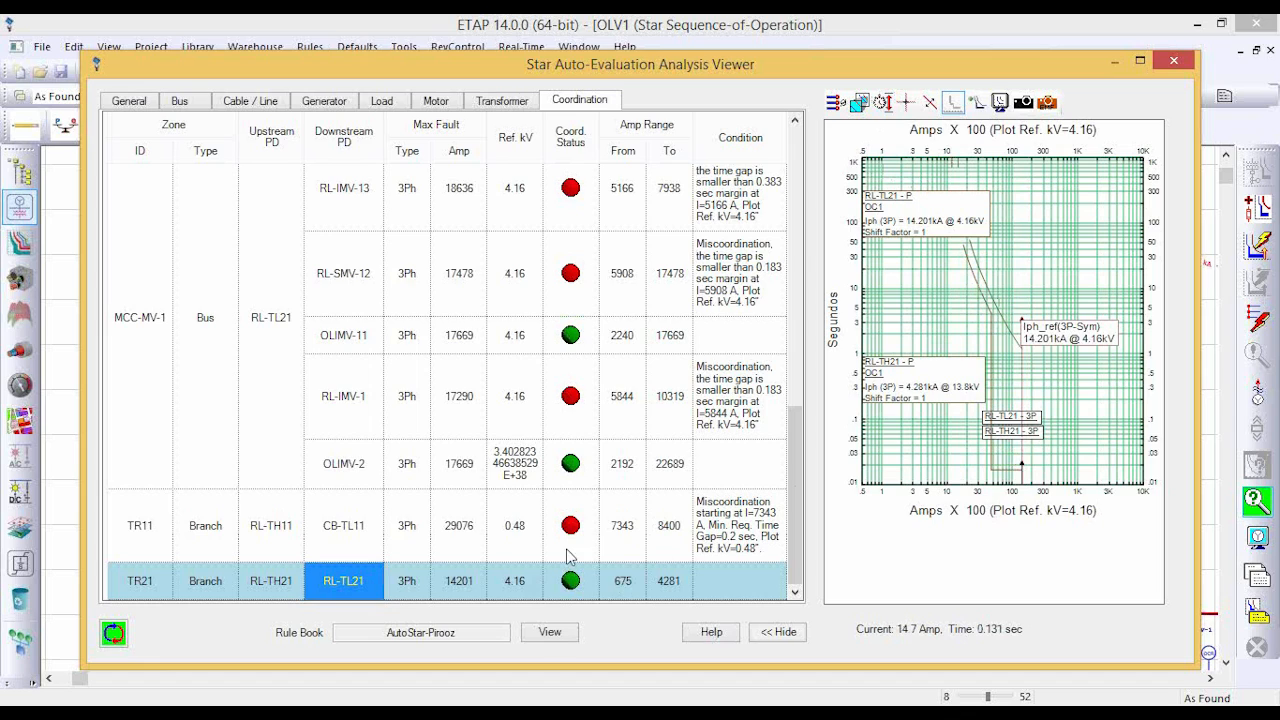
Measure the time difference between the RL-TH21 and RL-TL21 curves, and find its minimum.
click(882, 102)
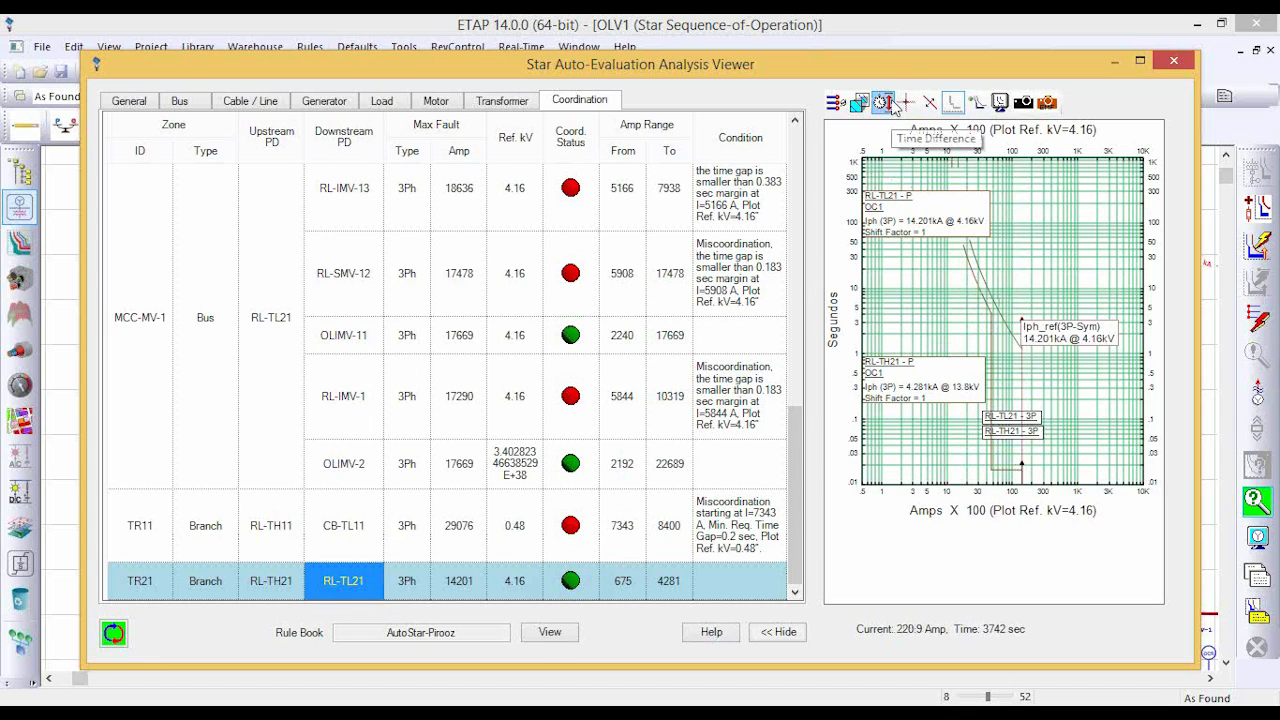
click(1003, 321)
click(993, 471)
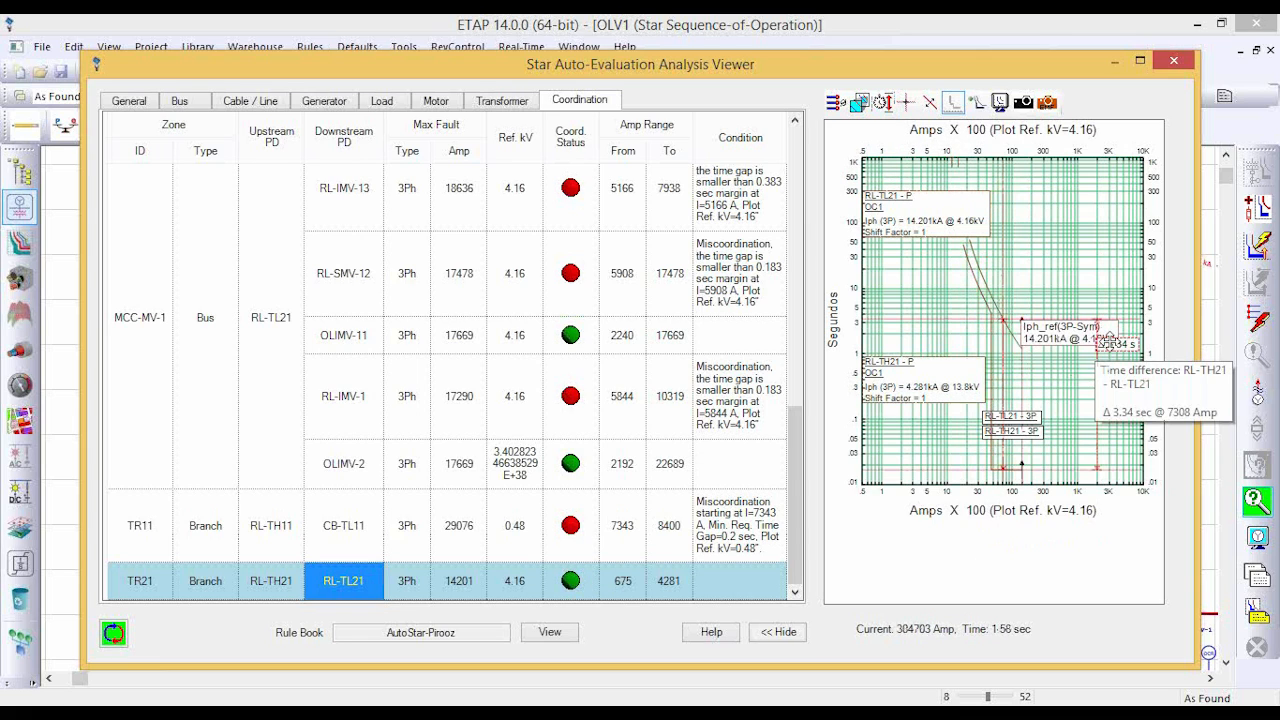
double_click(1111, 341)
click(538, 408)
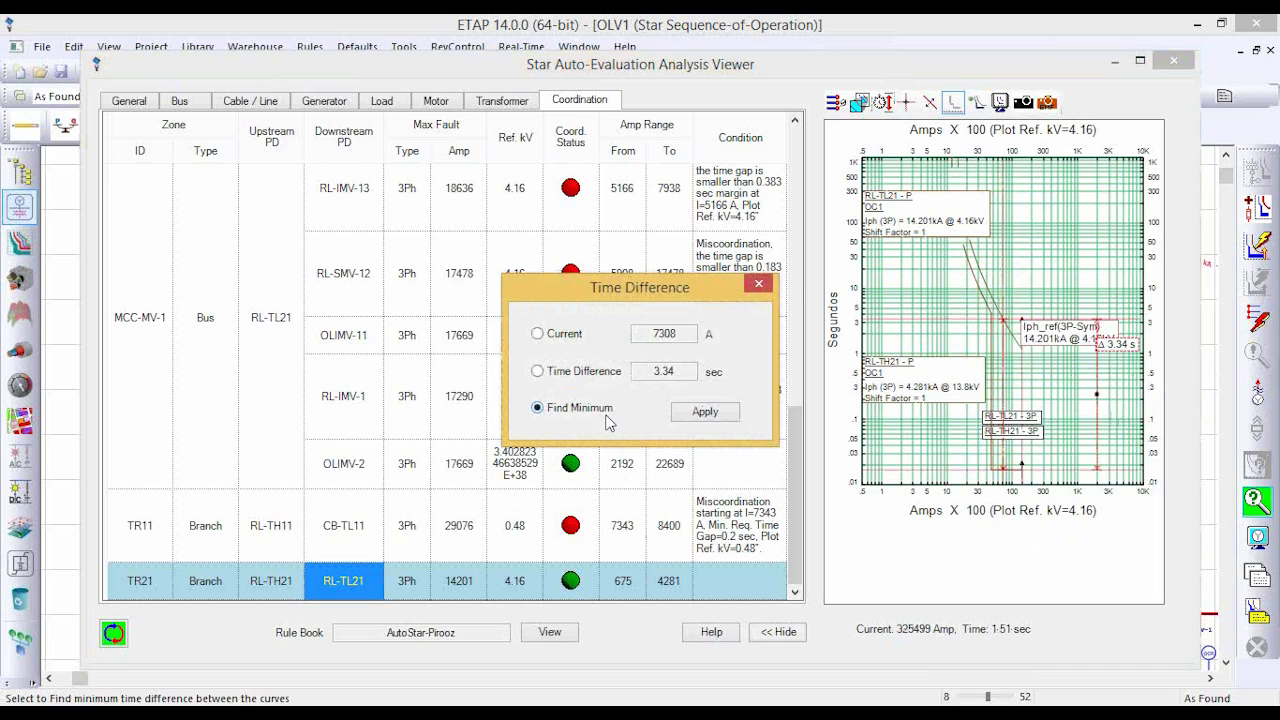
click(702, 414)
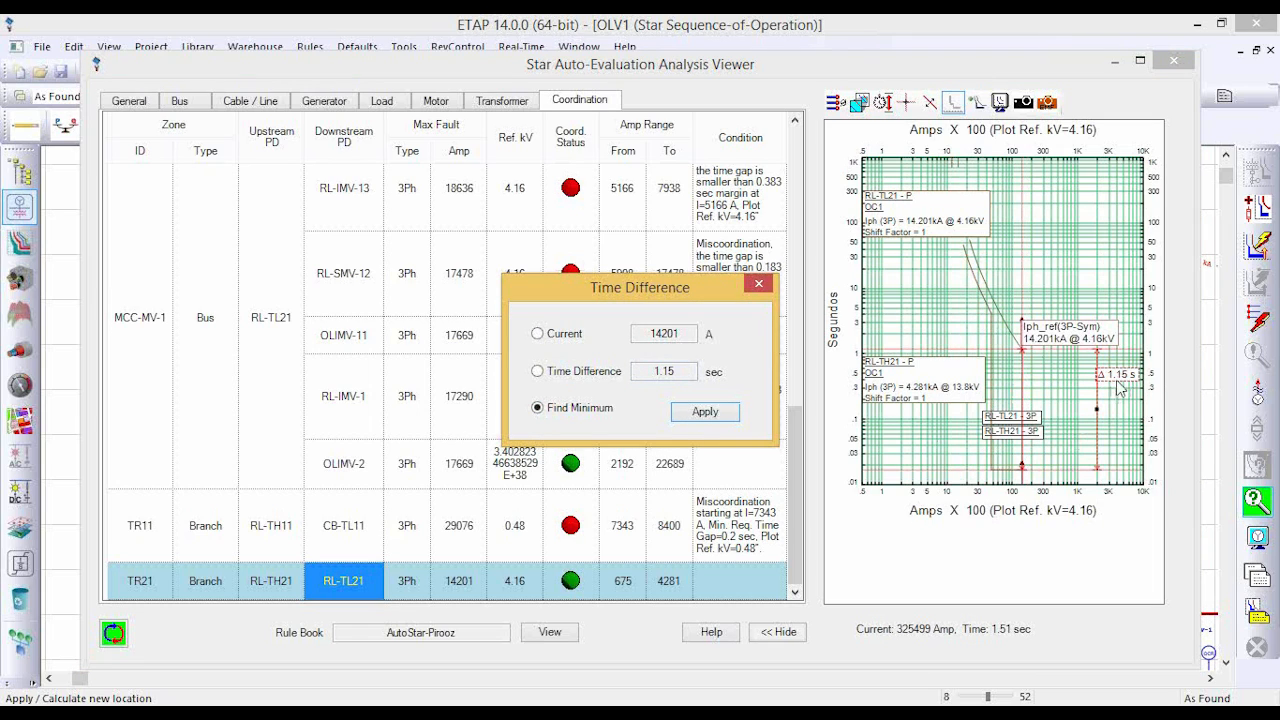
click(760, 285)
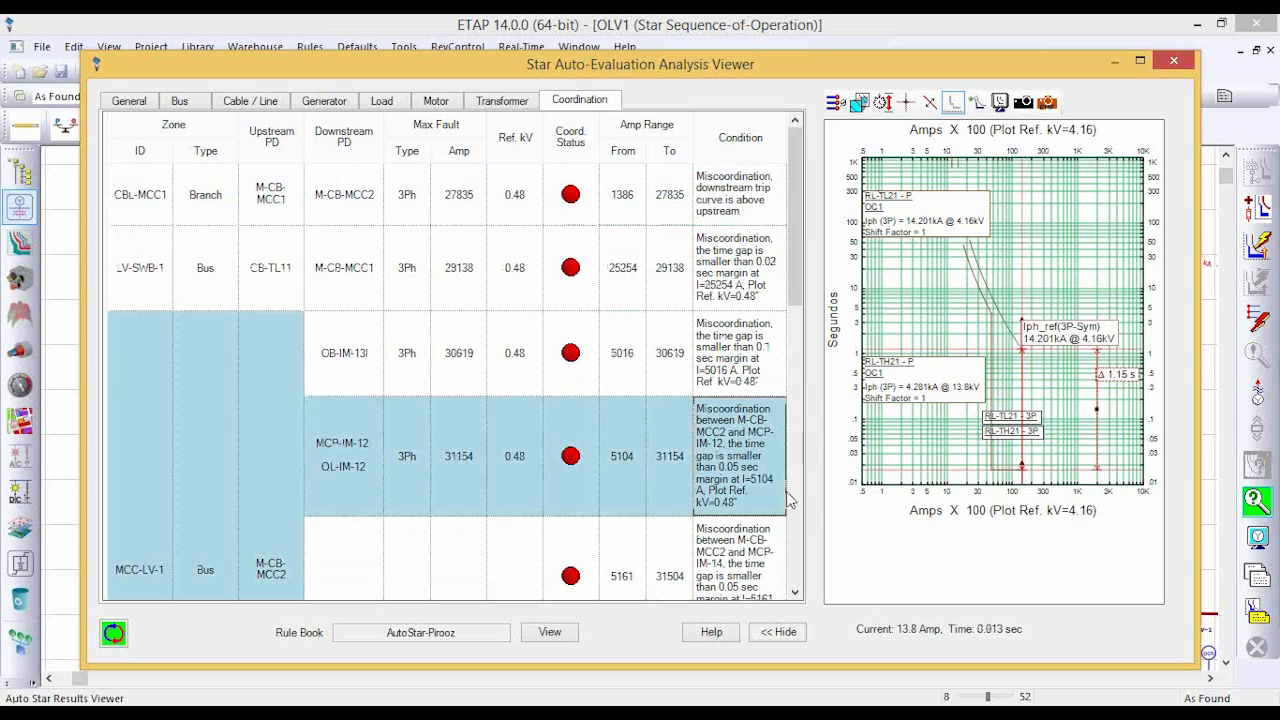
Look through the remaining coordination results down to zone TR21, and close the auto-evaluation analysis viewer.
click(797, 341)
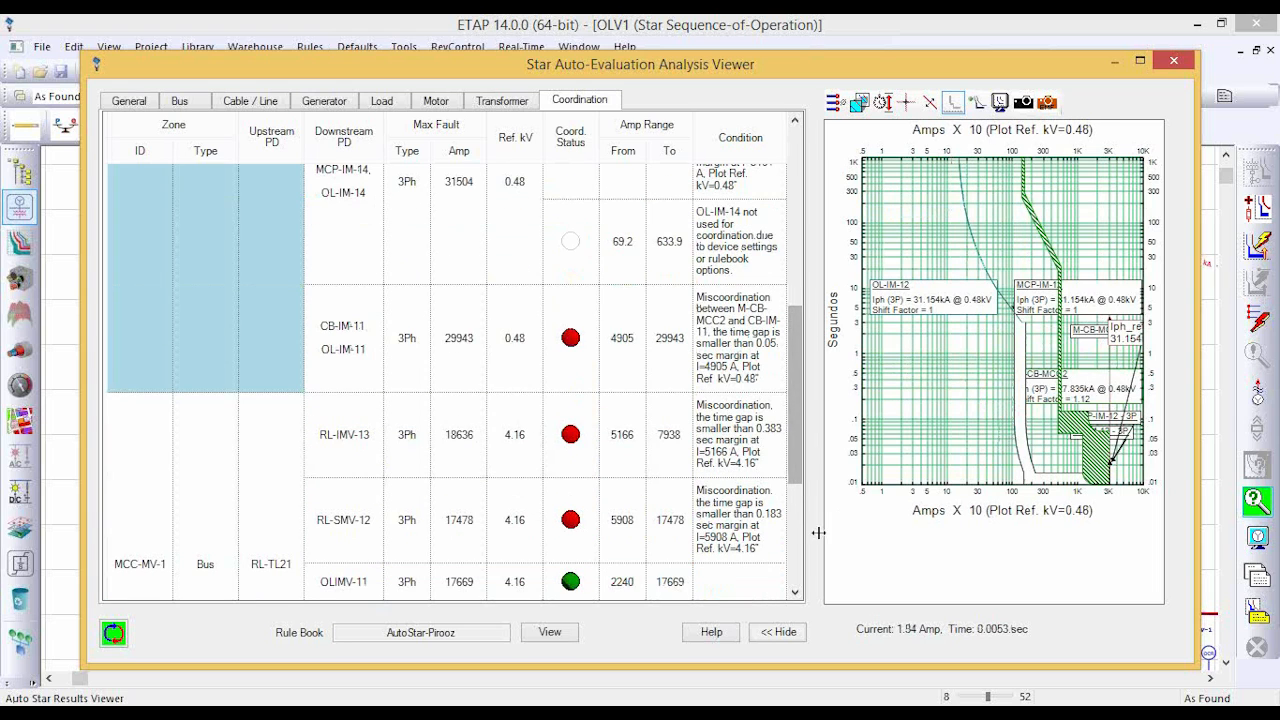
click(800, 583)
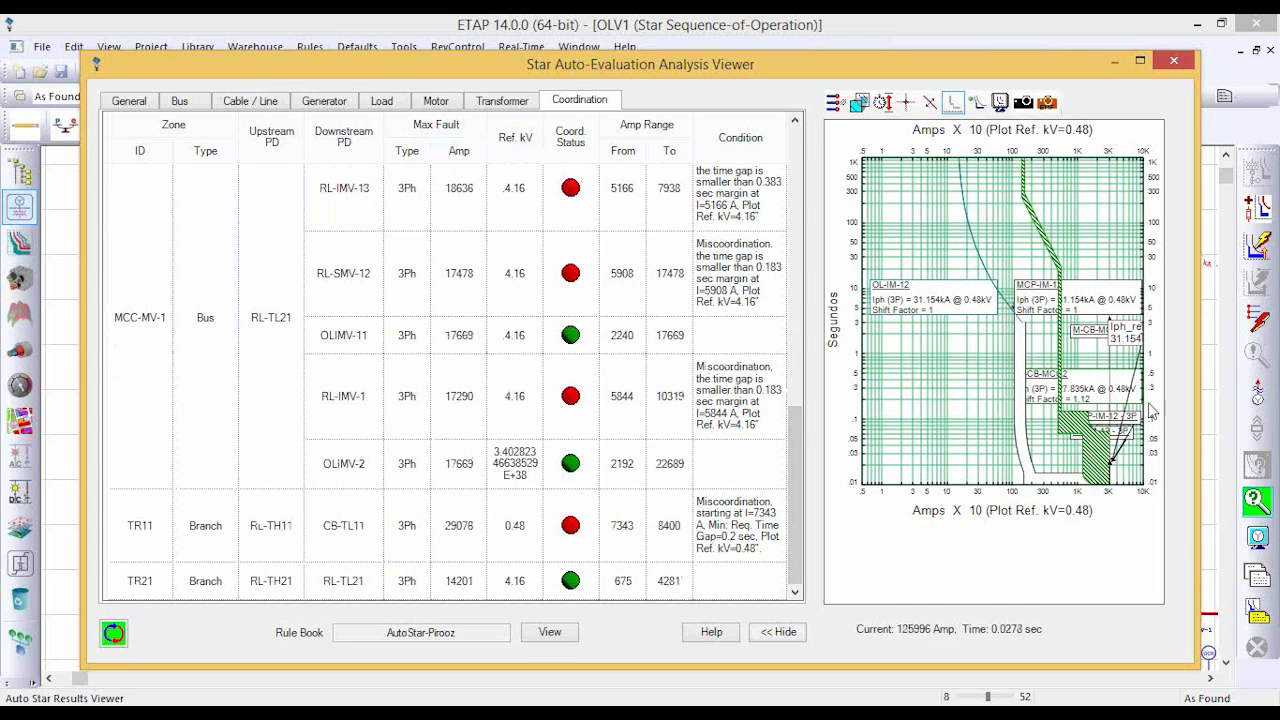
click(1174, 63)
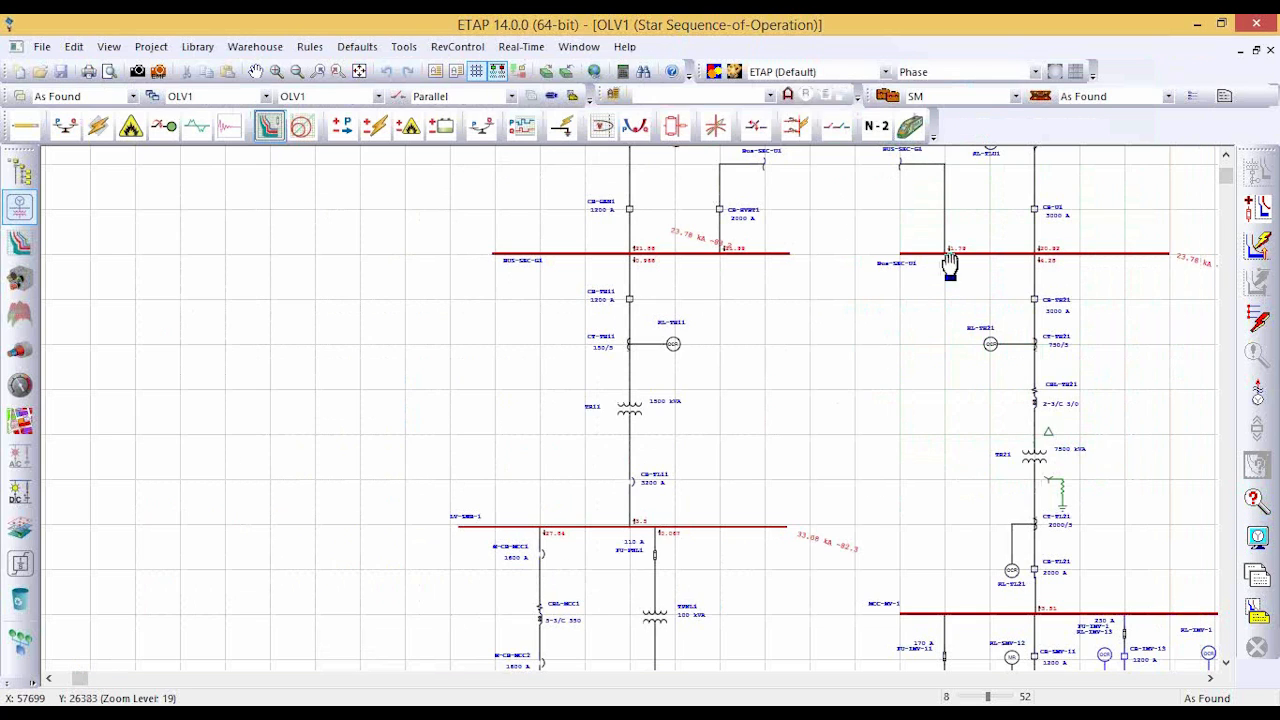
Open the project's Star Auto rule from the rule book for editing and show its protection criteria.
drag(950, 268, 863, 534)
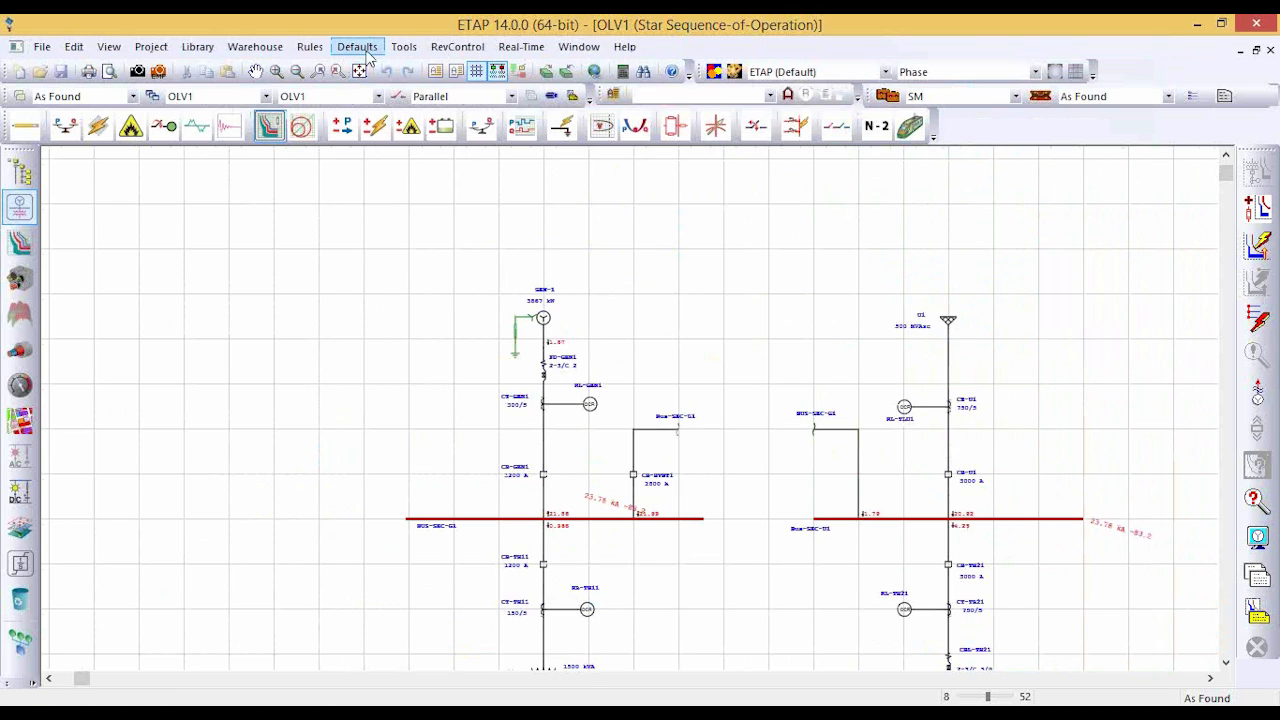
click(311, 50)
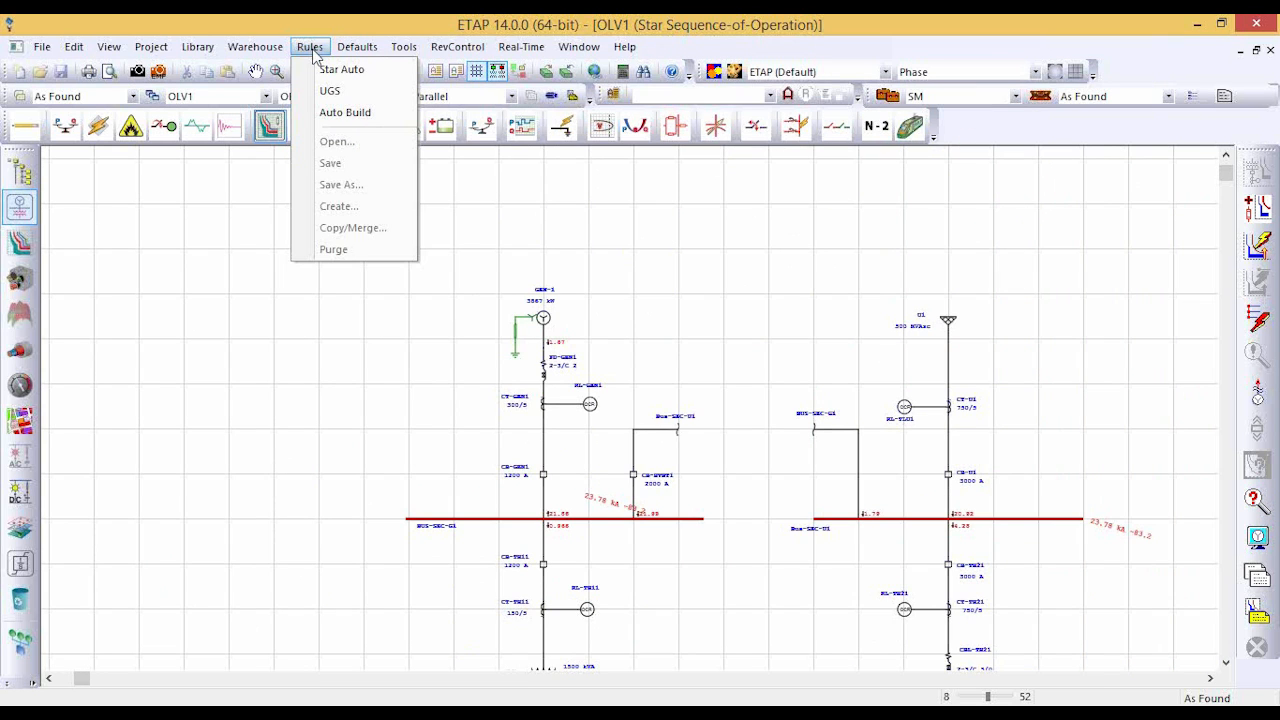
click(316, 70)
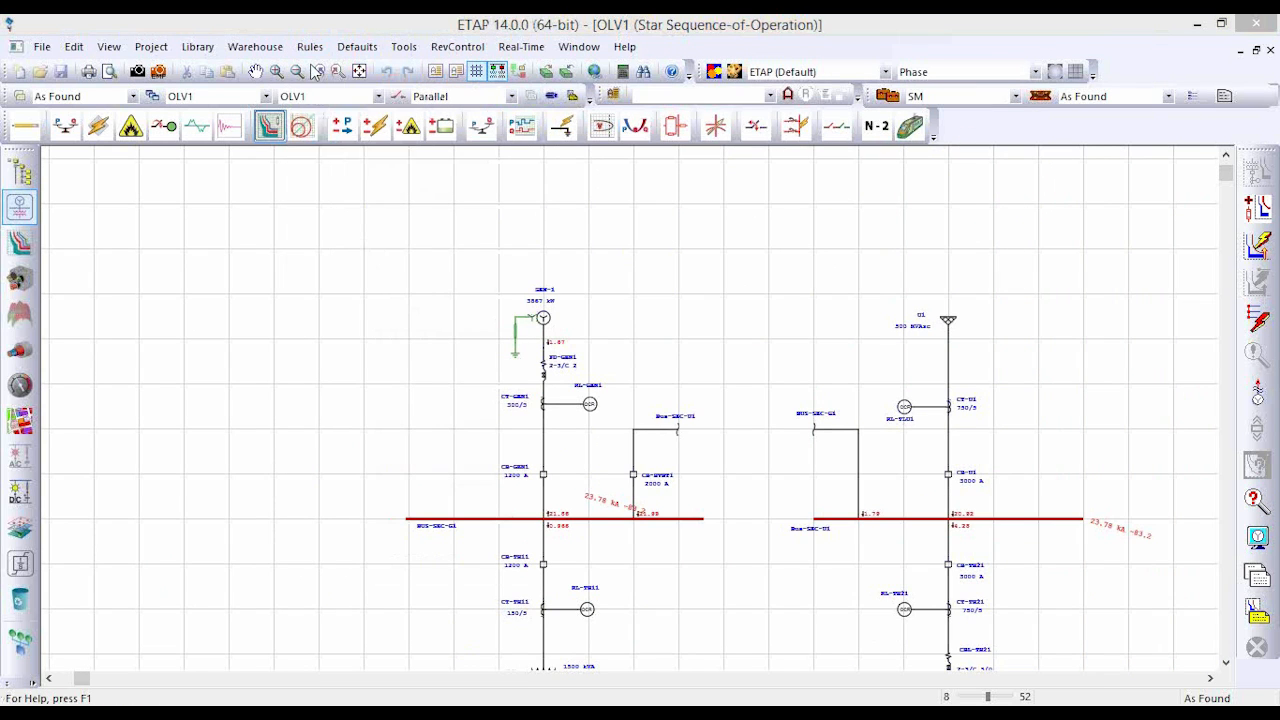
click(344, 405)
click(268, 157)
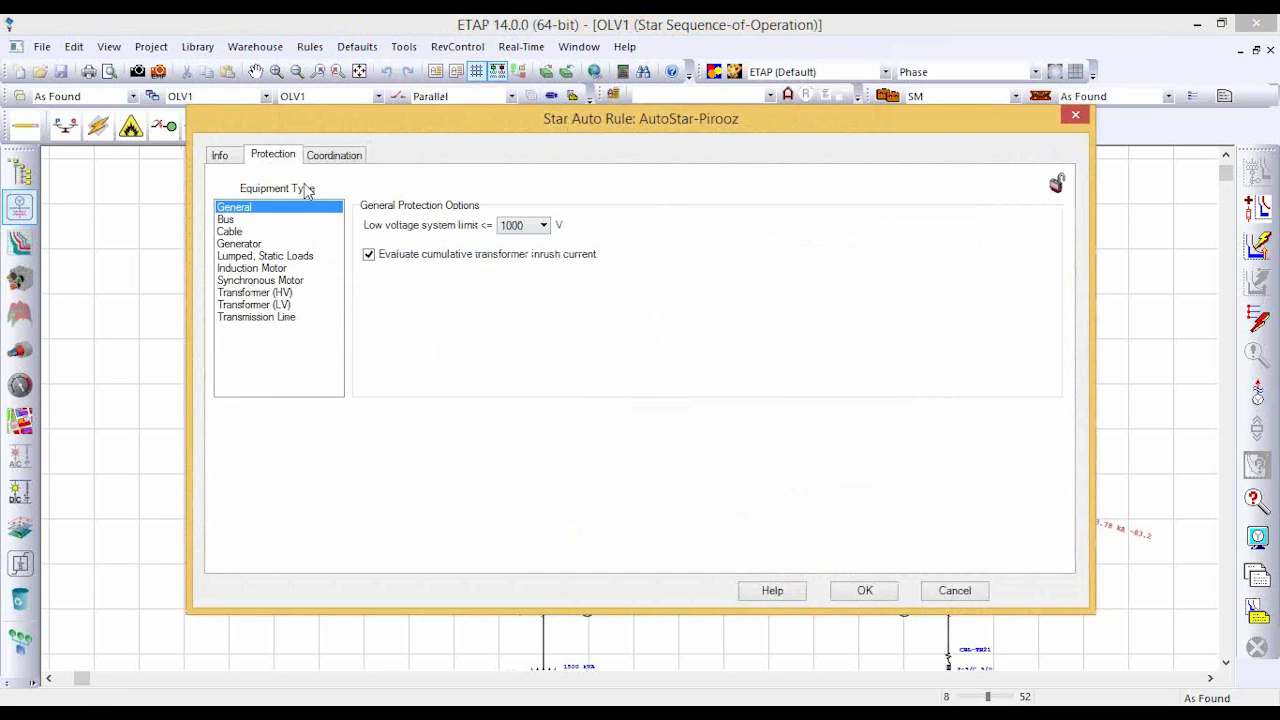
Review the rule's protection limits and options for each equipment type, from Bus through Transmission Line.
click(256, 220)
click(250, 231)
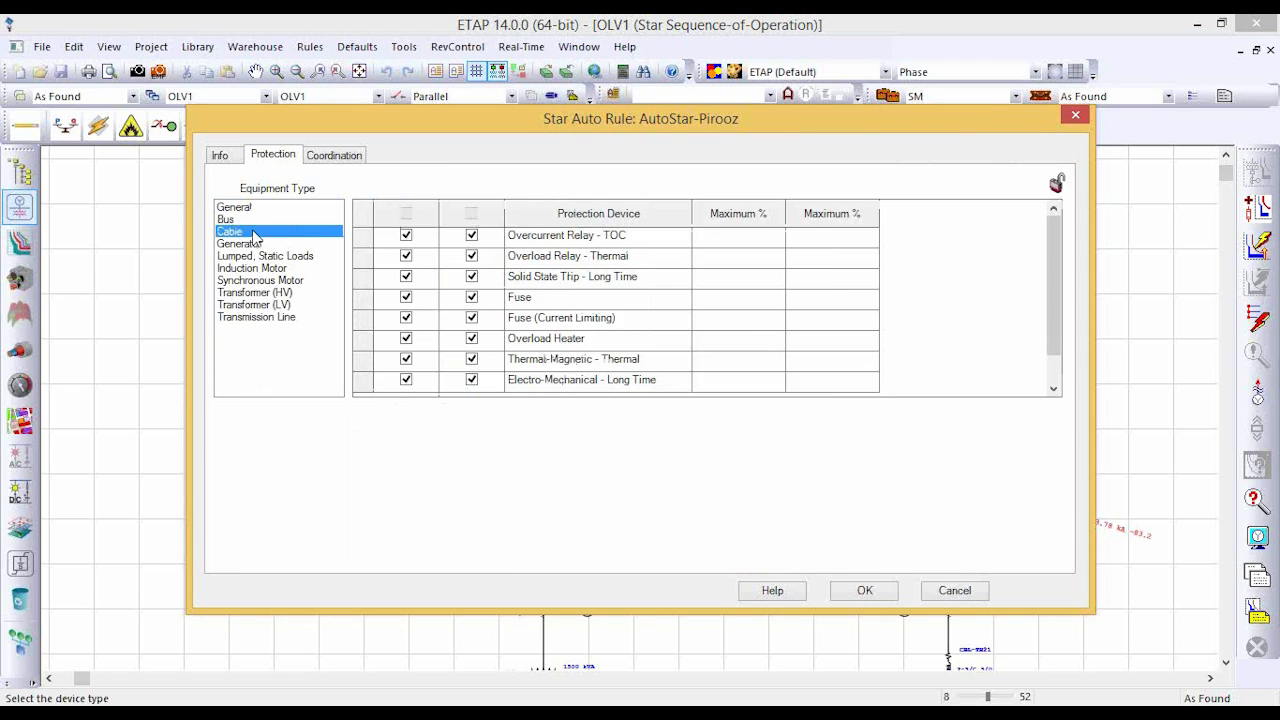
click(256, 244)
click(265, 258)
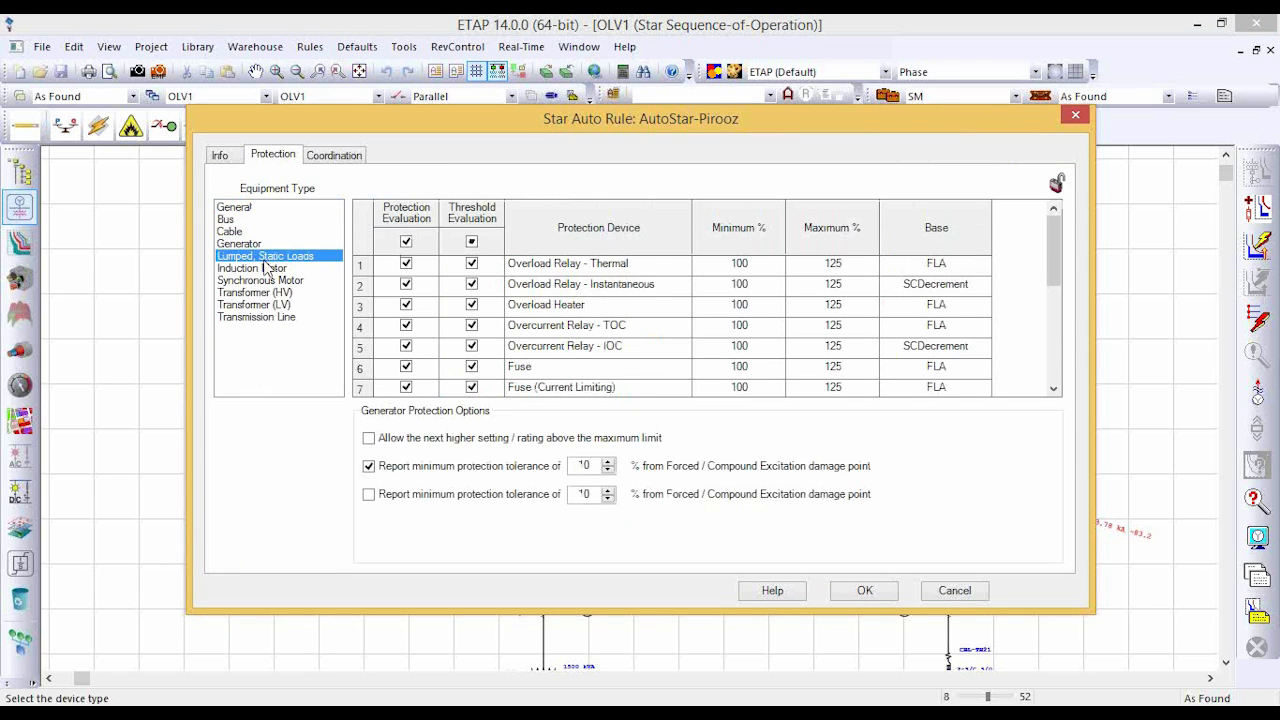
click(265, 281)
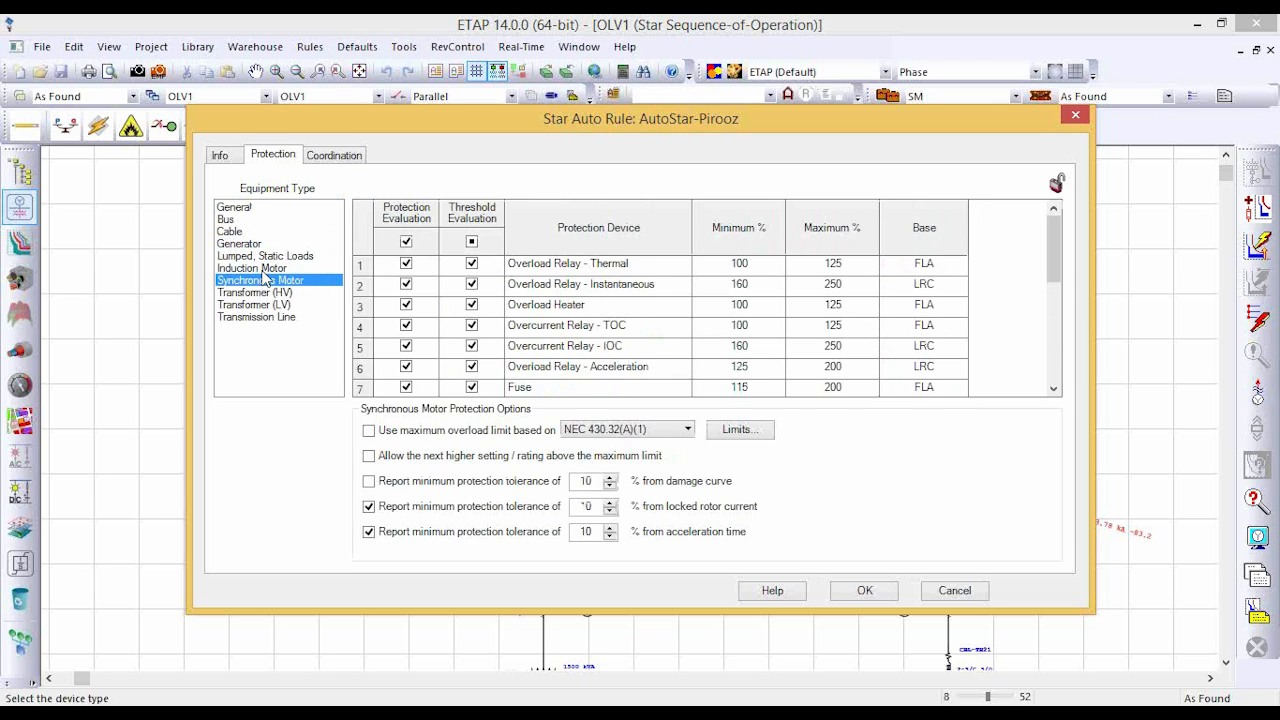
click(262, 270)
click(263, 282)
click(264, 295)
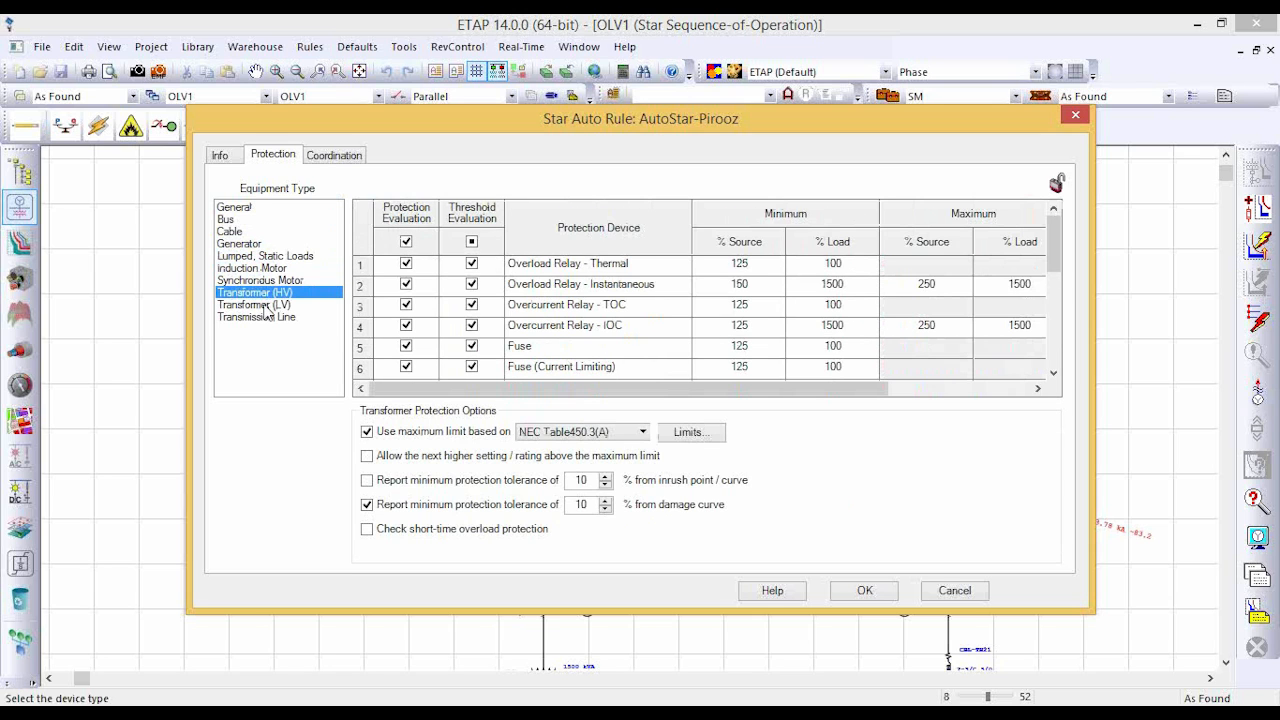
click(264, 305)
click(265, 317)
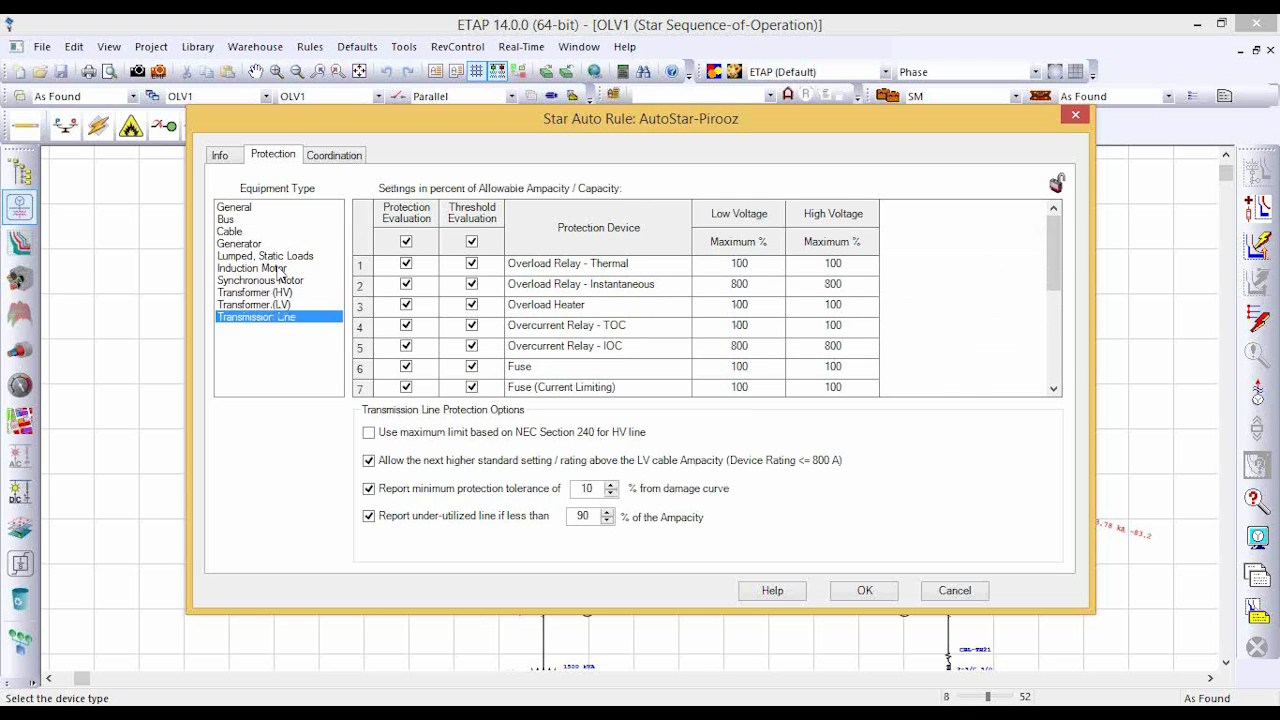
Examine the induction motor overload limits under NEC 430.32(A)(1) and User-Defined, and discard the change of basis.
click(276, 268)
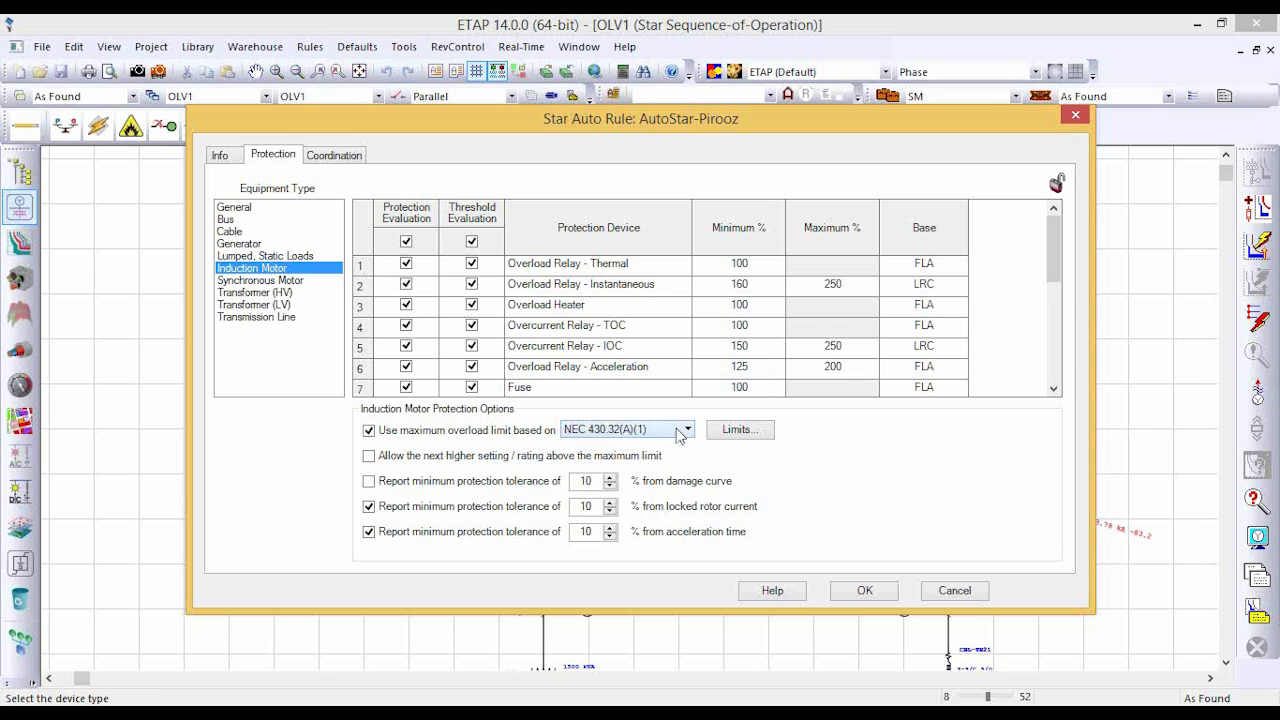
click(735, 432)
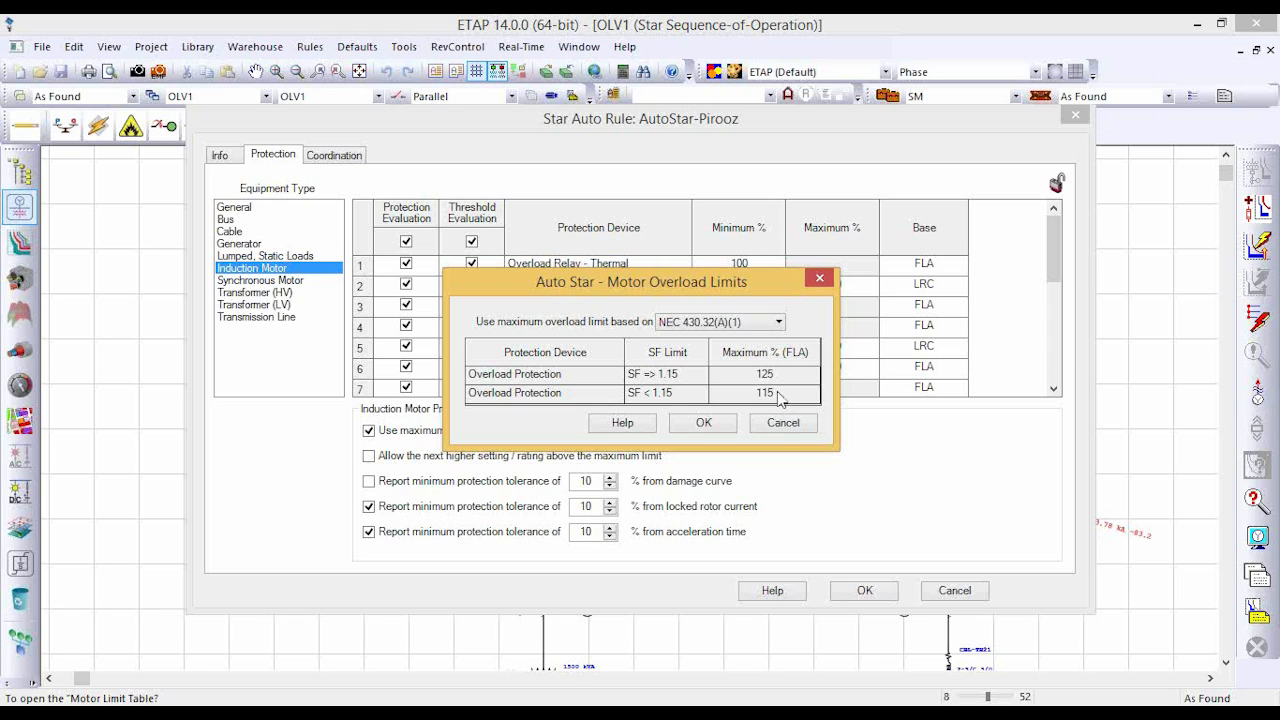
click(776, 322)
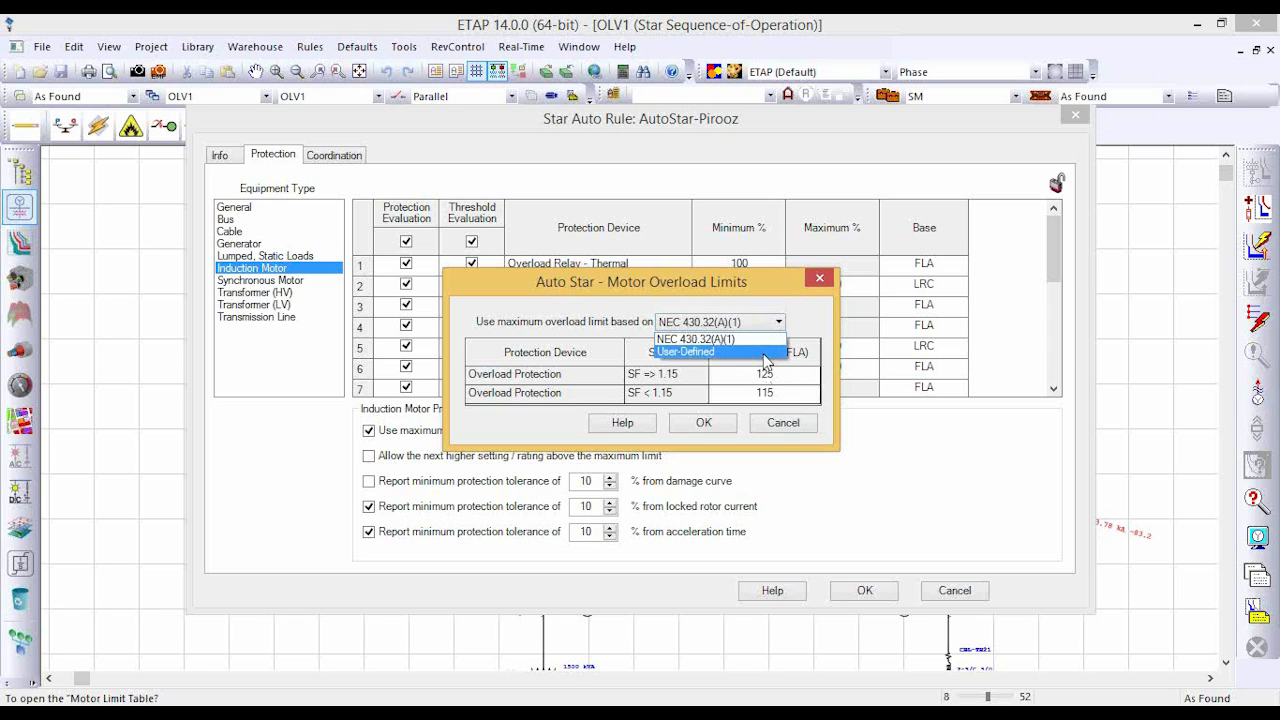
click(767, 352)
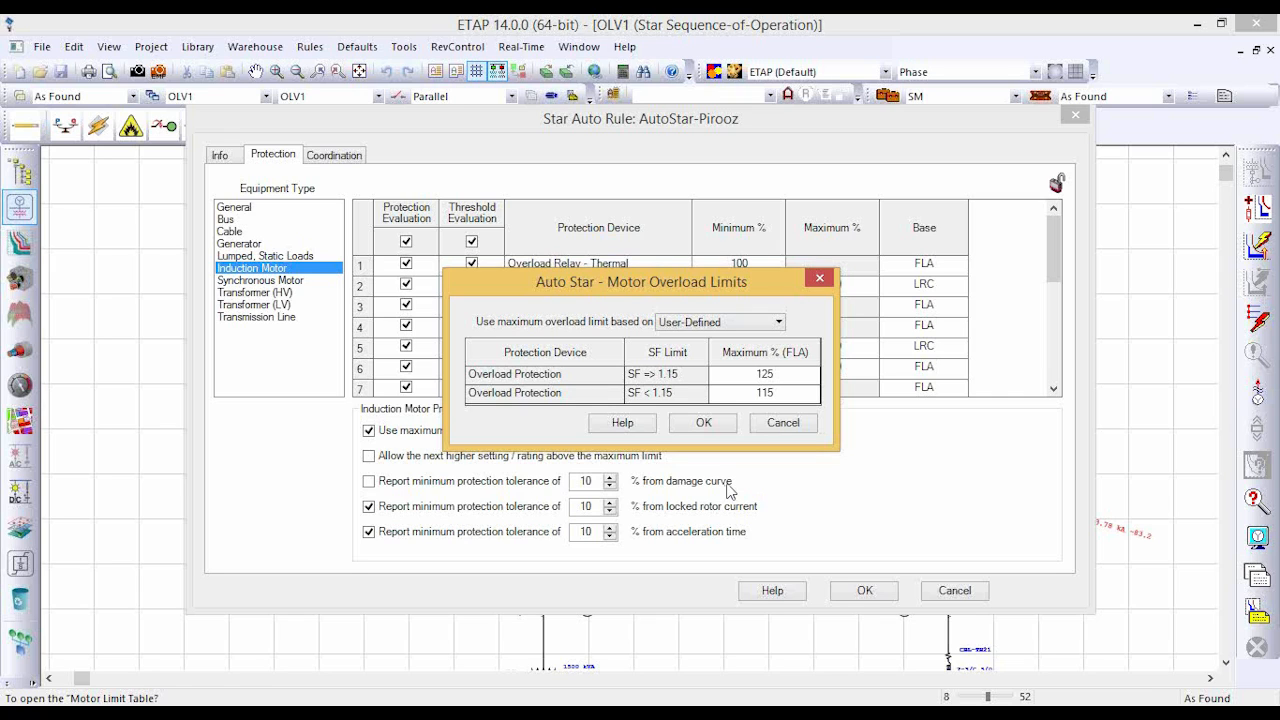
click(766, 374)
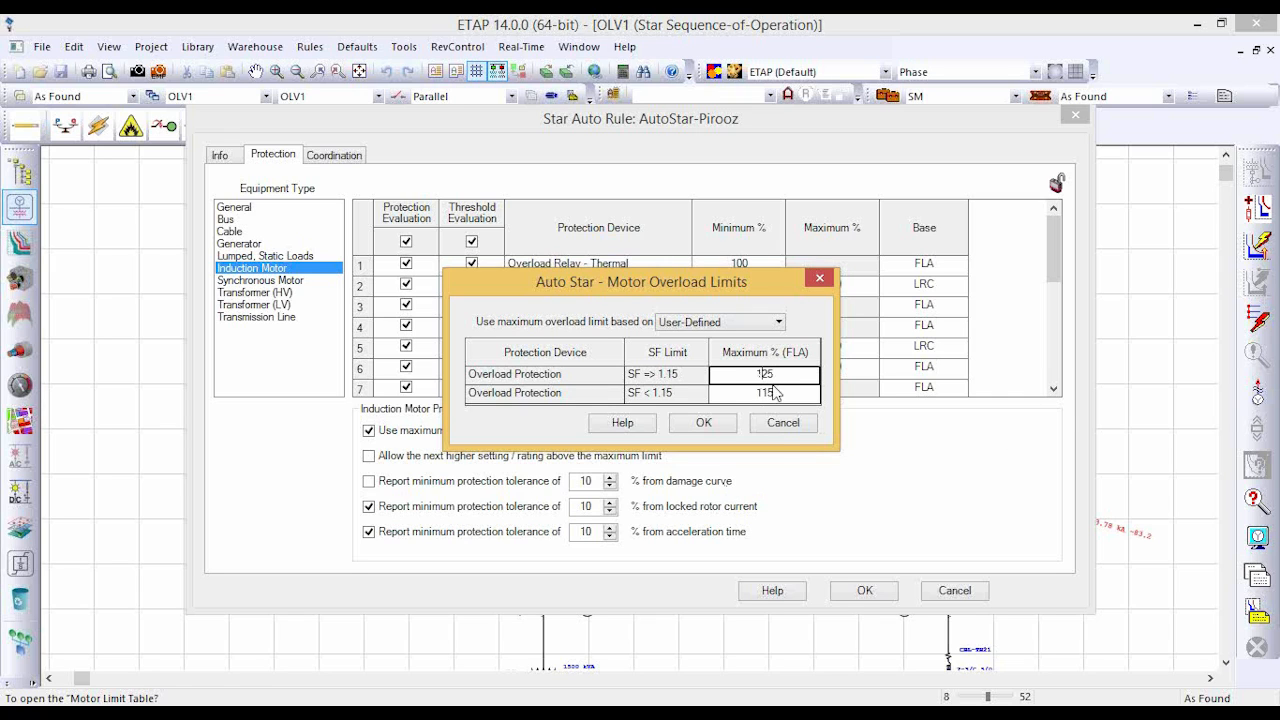
click(779, 423)
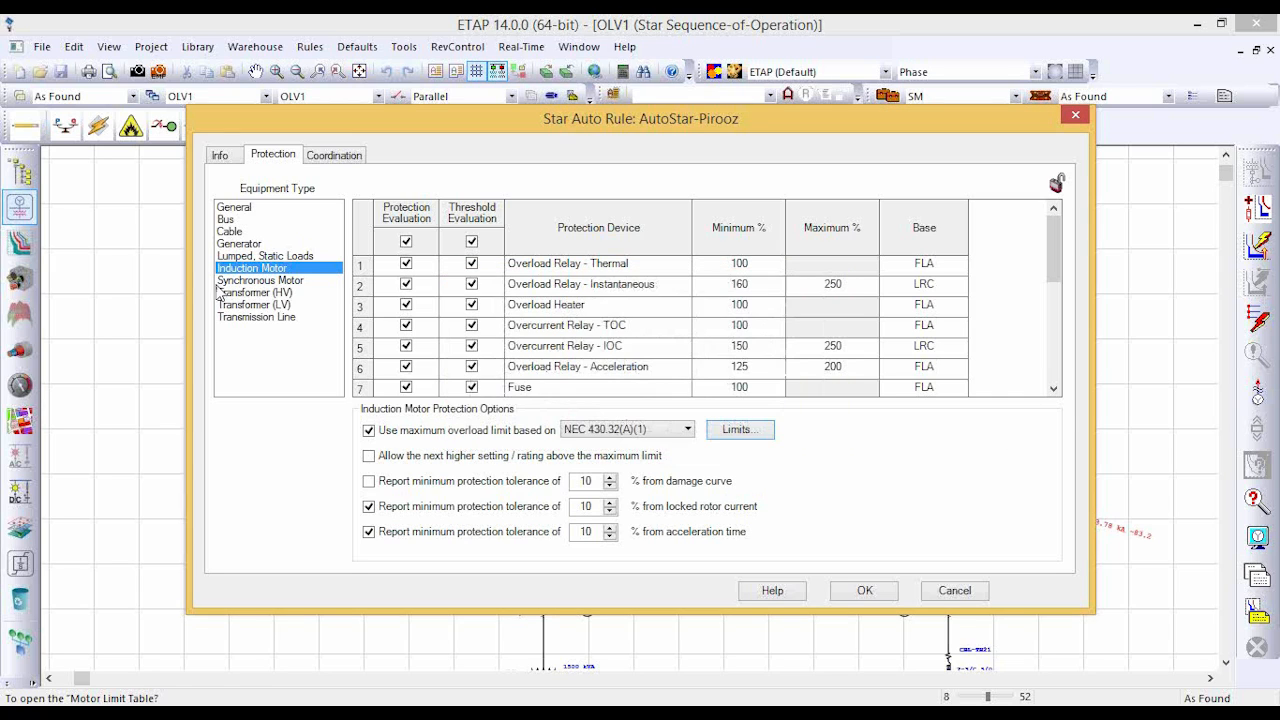
Review the rule's transformer, cable and coordination criteria, and leave the rule editor without saving.
click(264, 304)
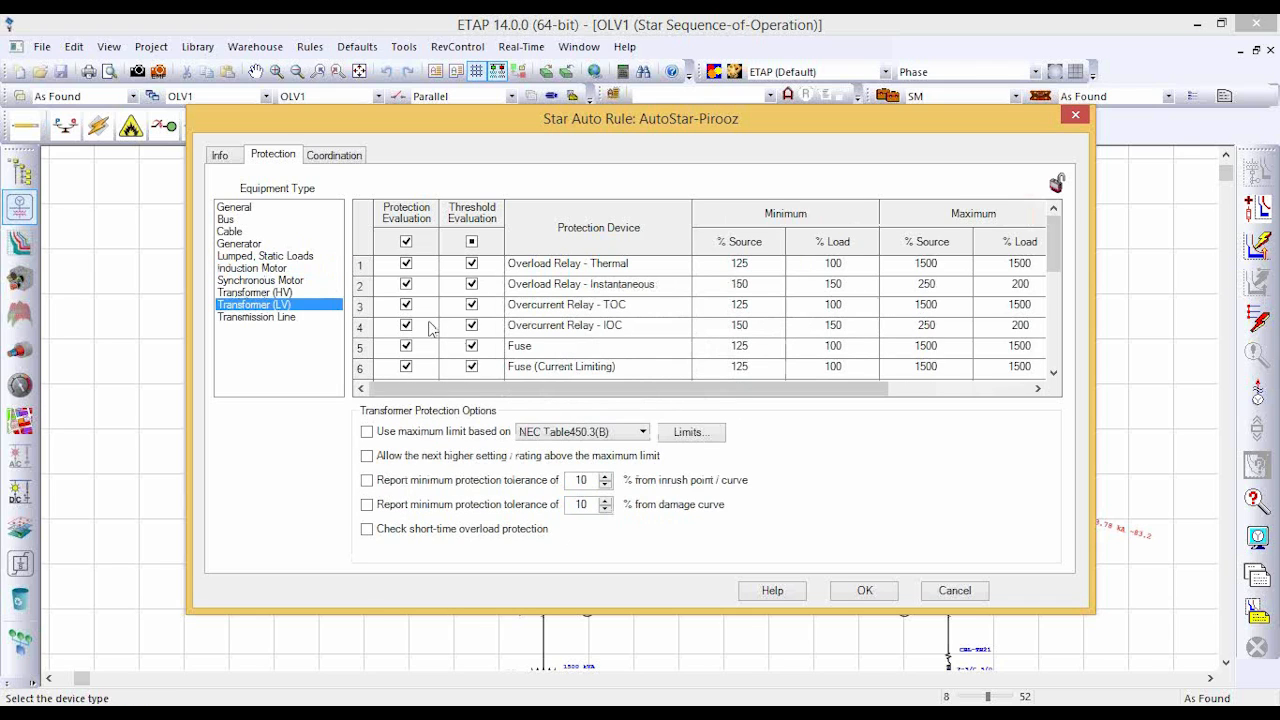
click(320, 292)
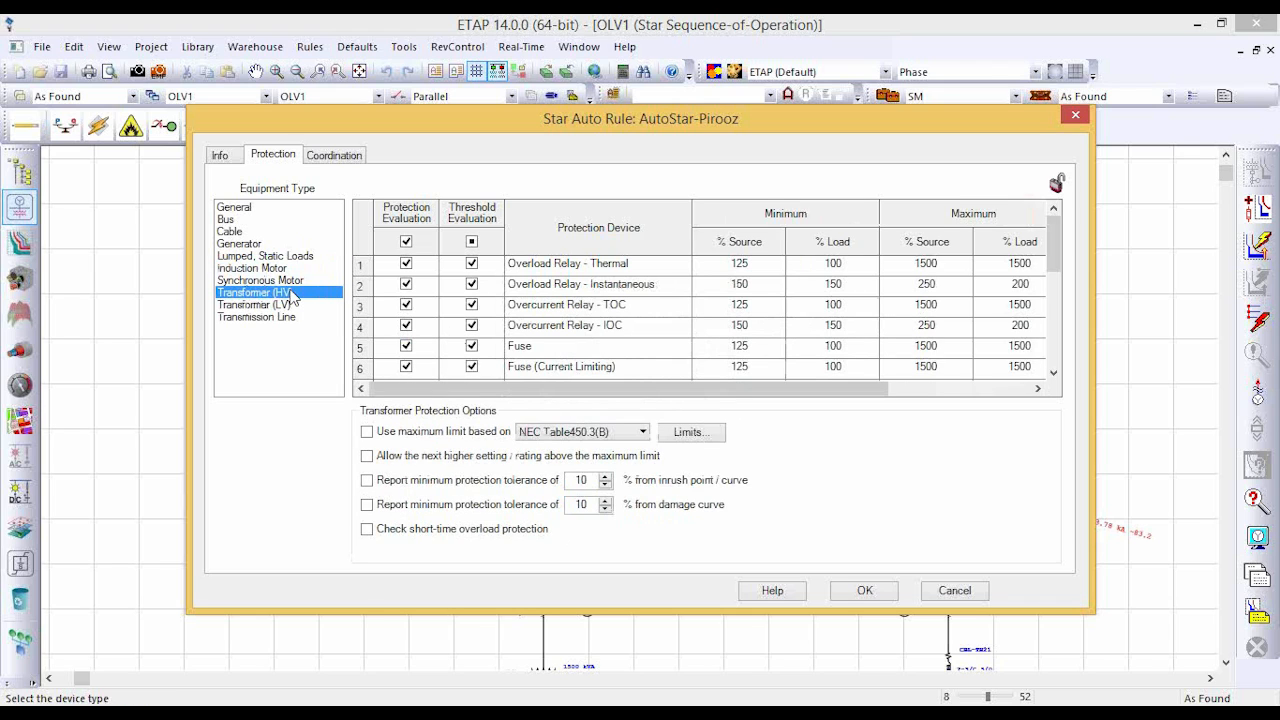
click(282, 233)
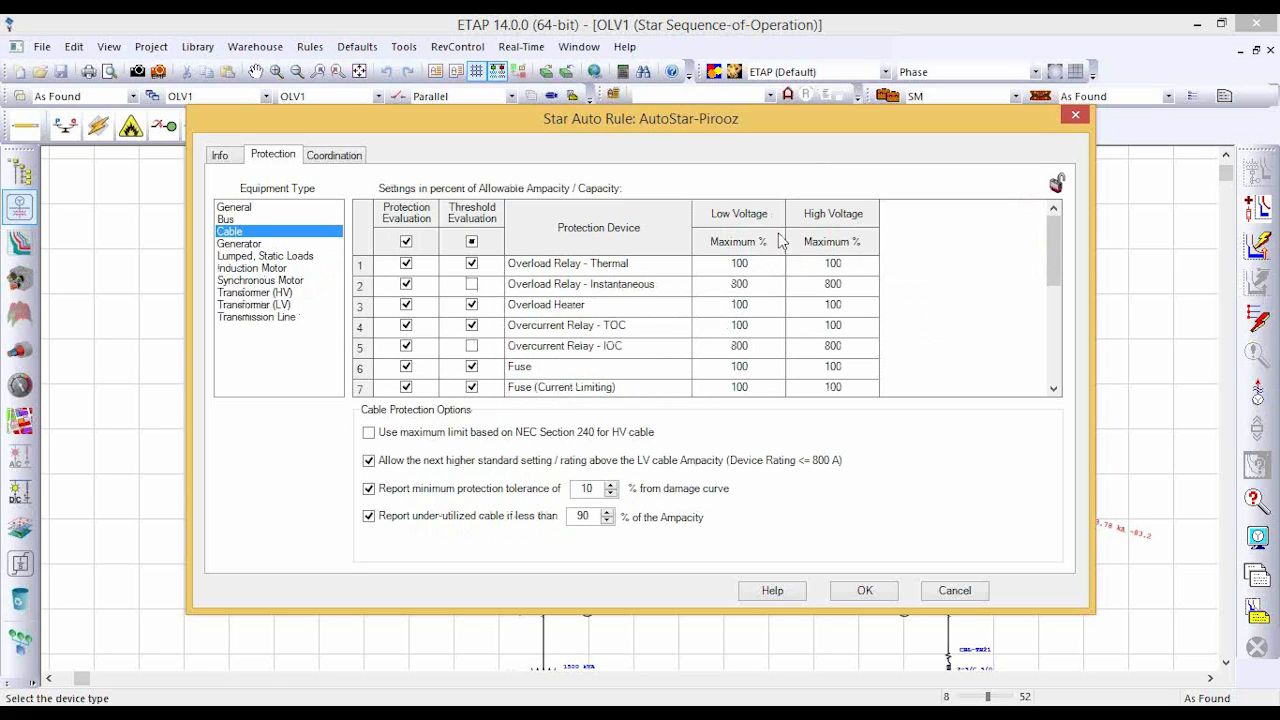
click(362, 154)
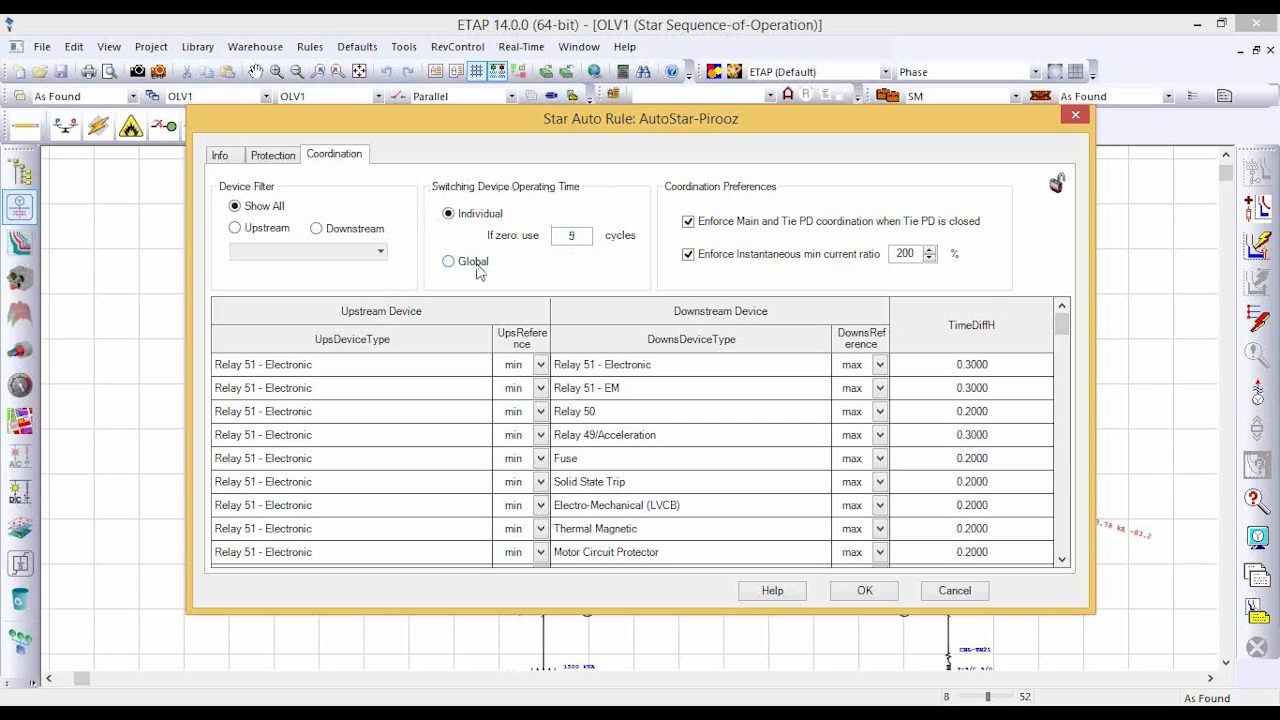
click(954, 591)
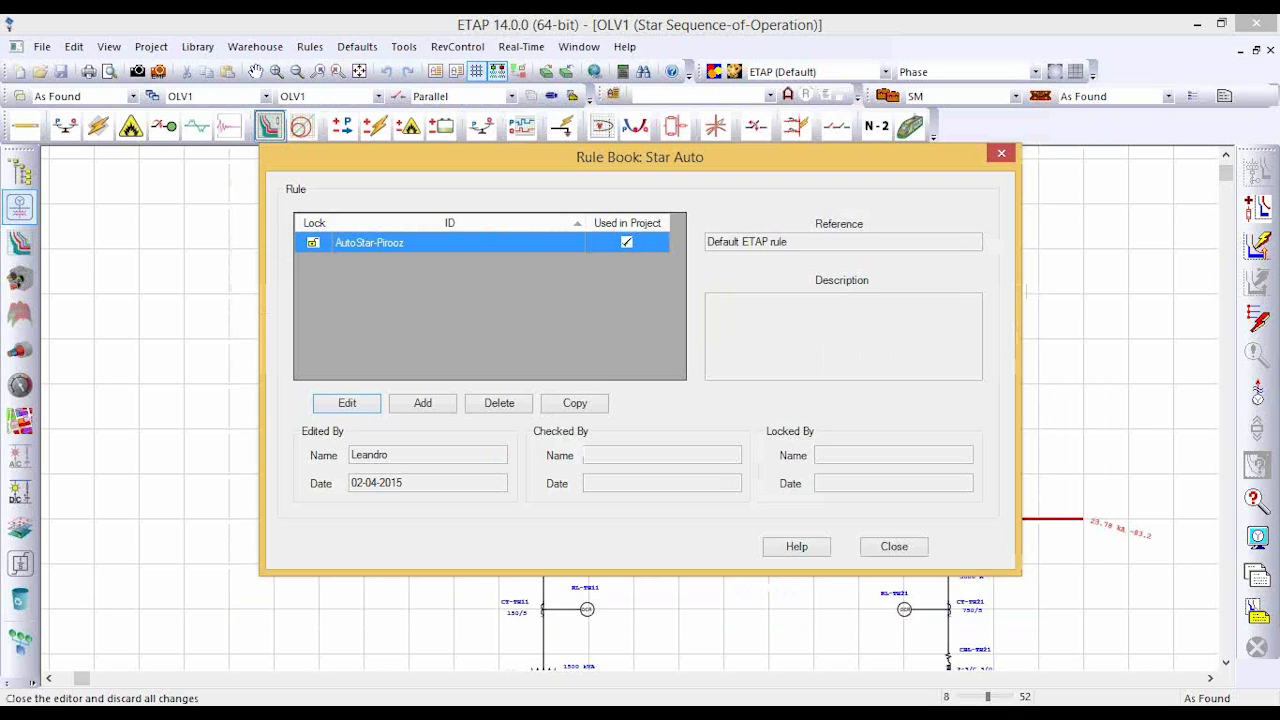
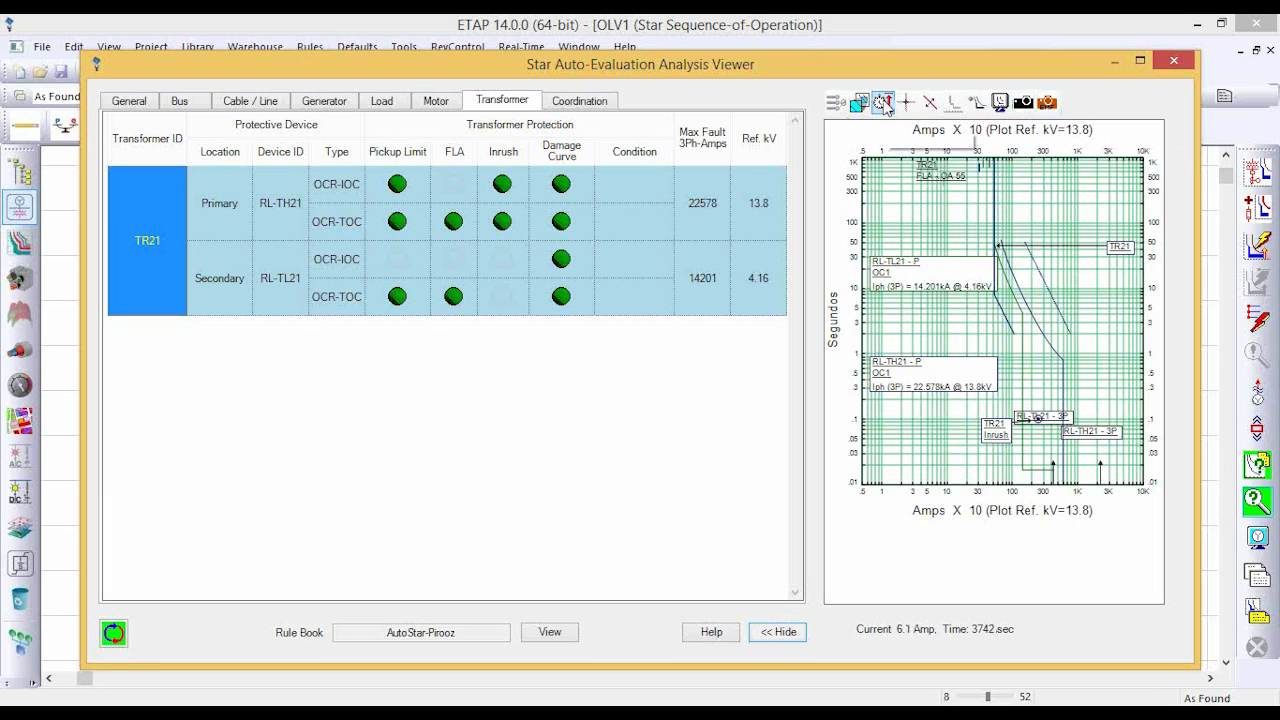
Magnify the middle of TR21's time-current curves for inspection, and close the zoomed plot and the analysis viewer.
click(860, 104)
drag(980, 262, 1086, 352)
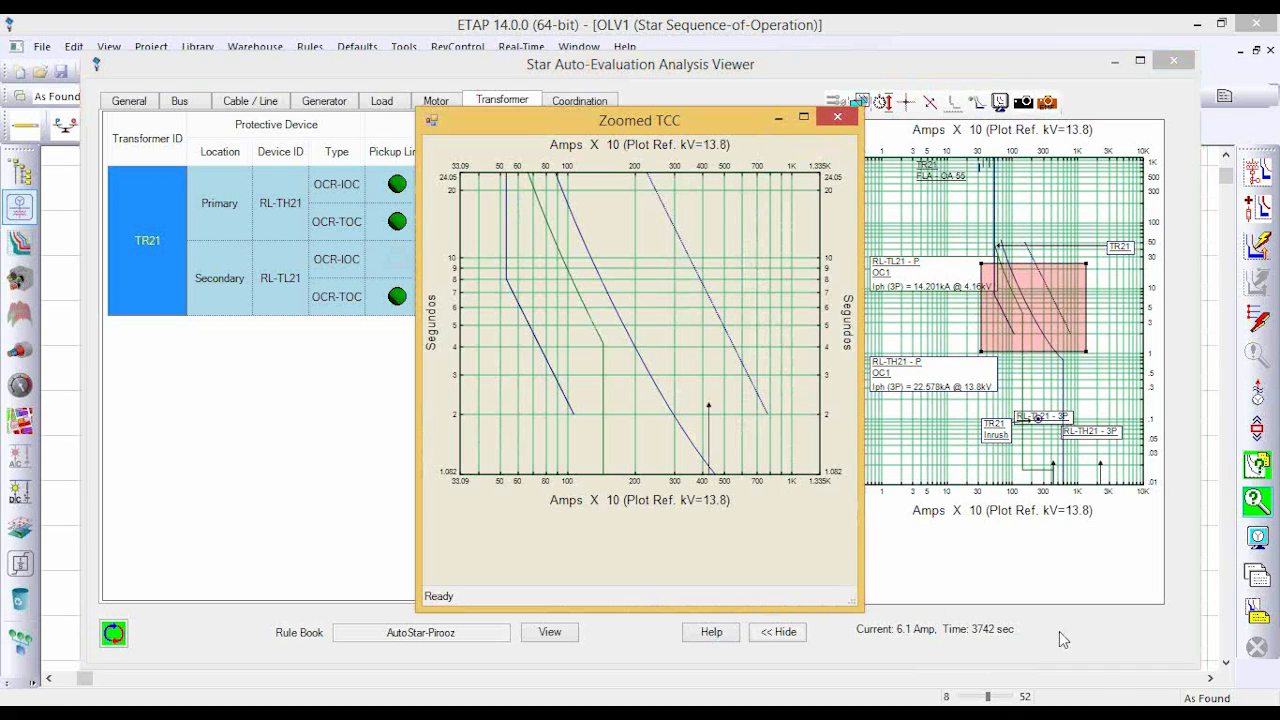
click(837, 117)
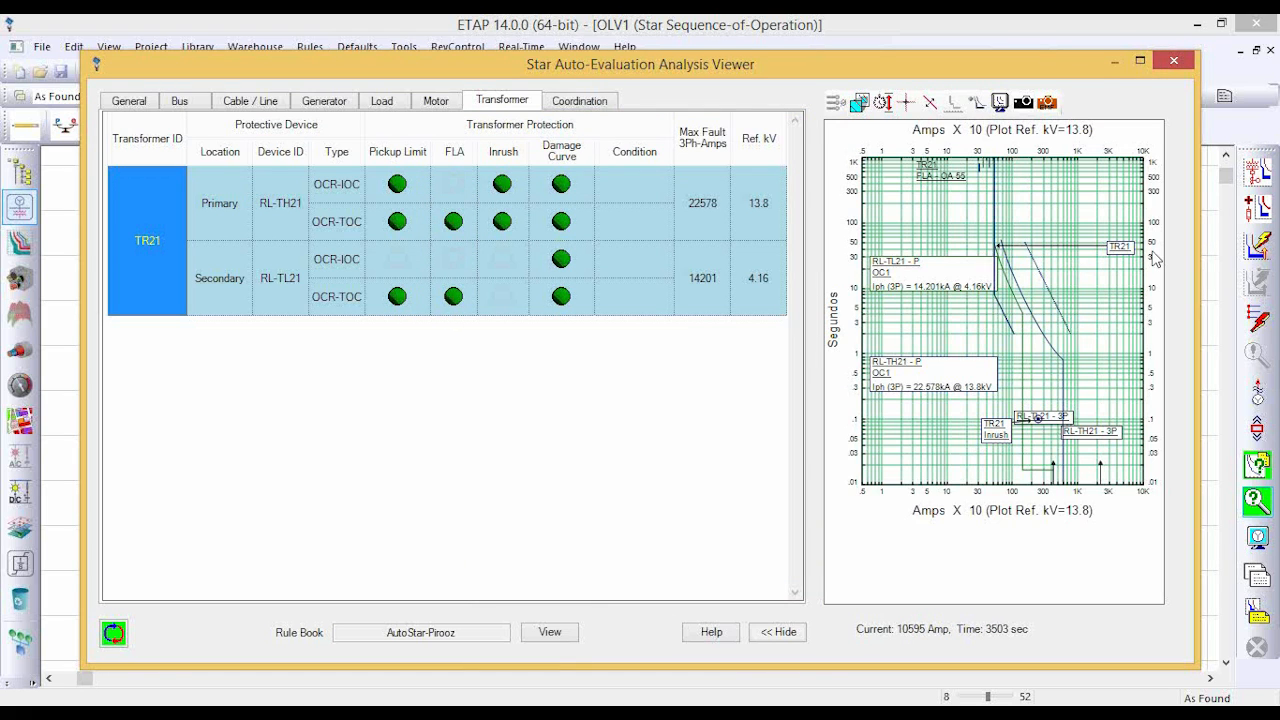
click(1174, 61)
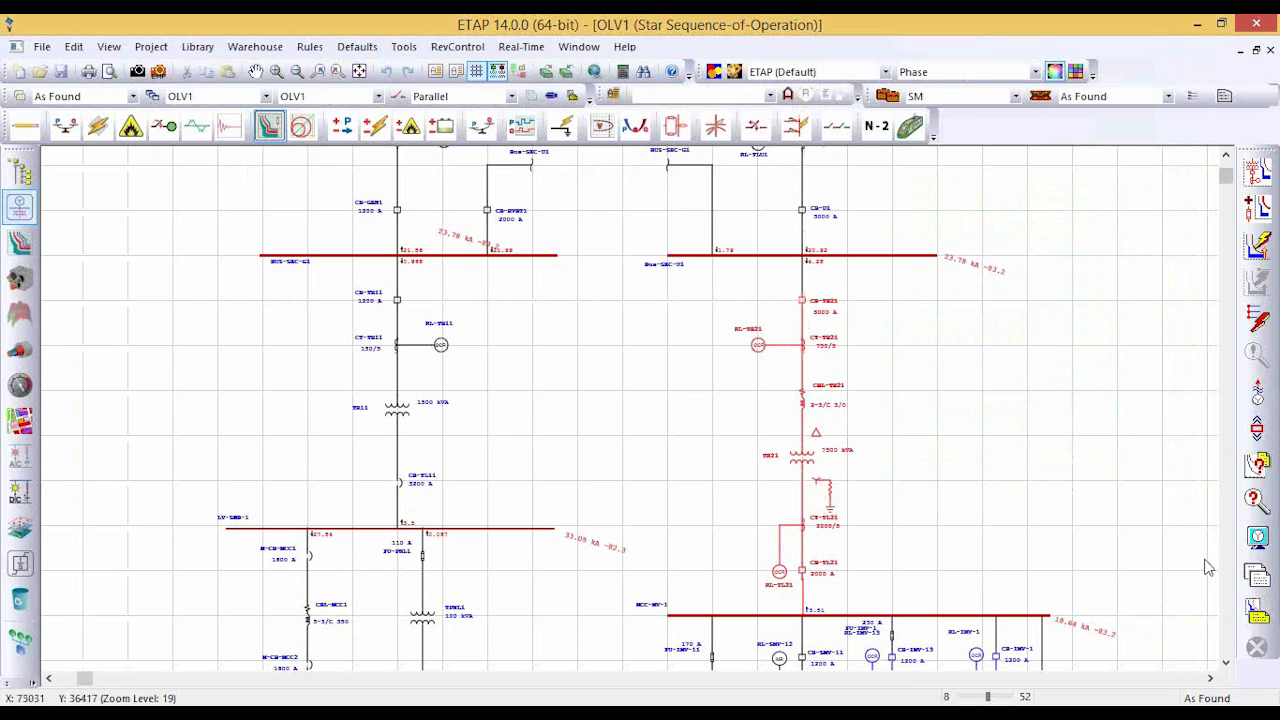
Generate the Auto Star Evaluation Report from the report manager and open it in Excel.
click(1263, 583)
click(603, 226)
click(466, 261)
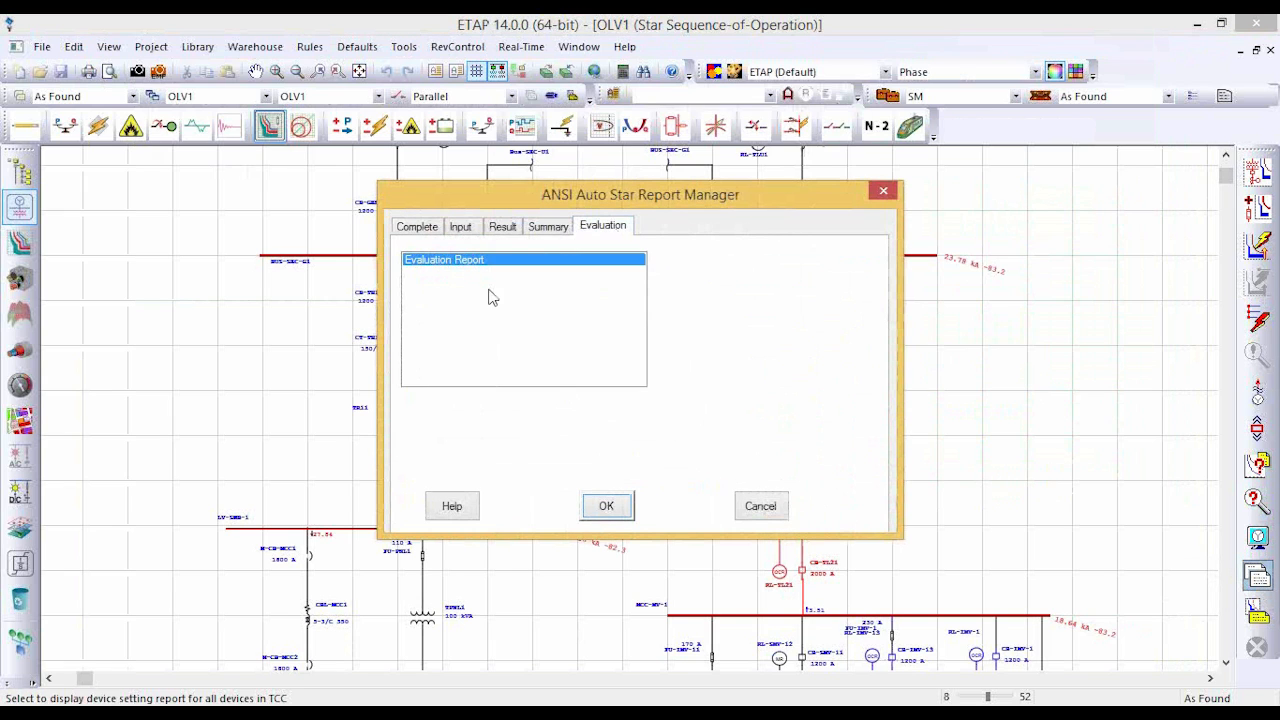
click(606, 506)
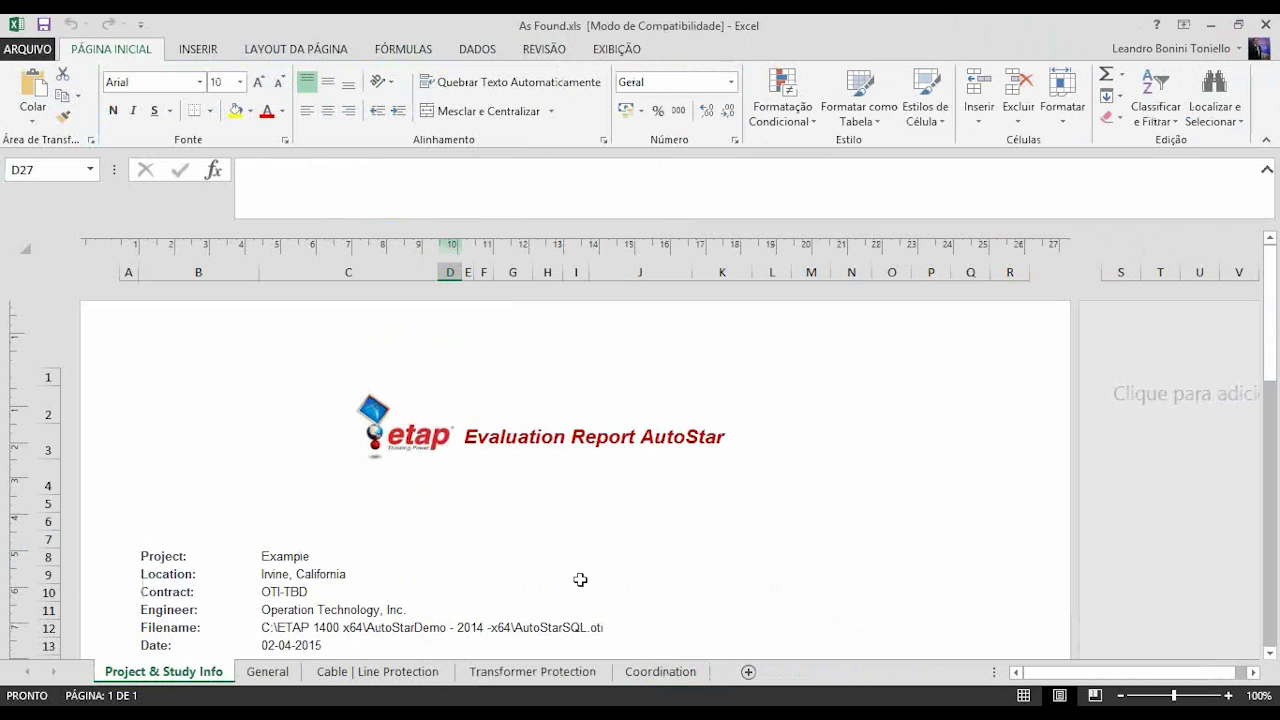
Review the report's project information and its Cable | Line Protection, Transformer Protection and Coordination sheets.
scroll(657, 488, down, 5)
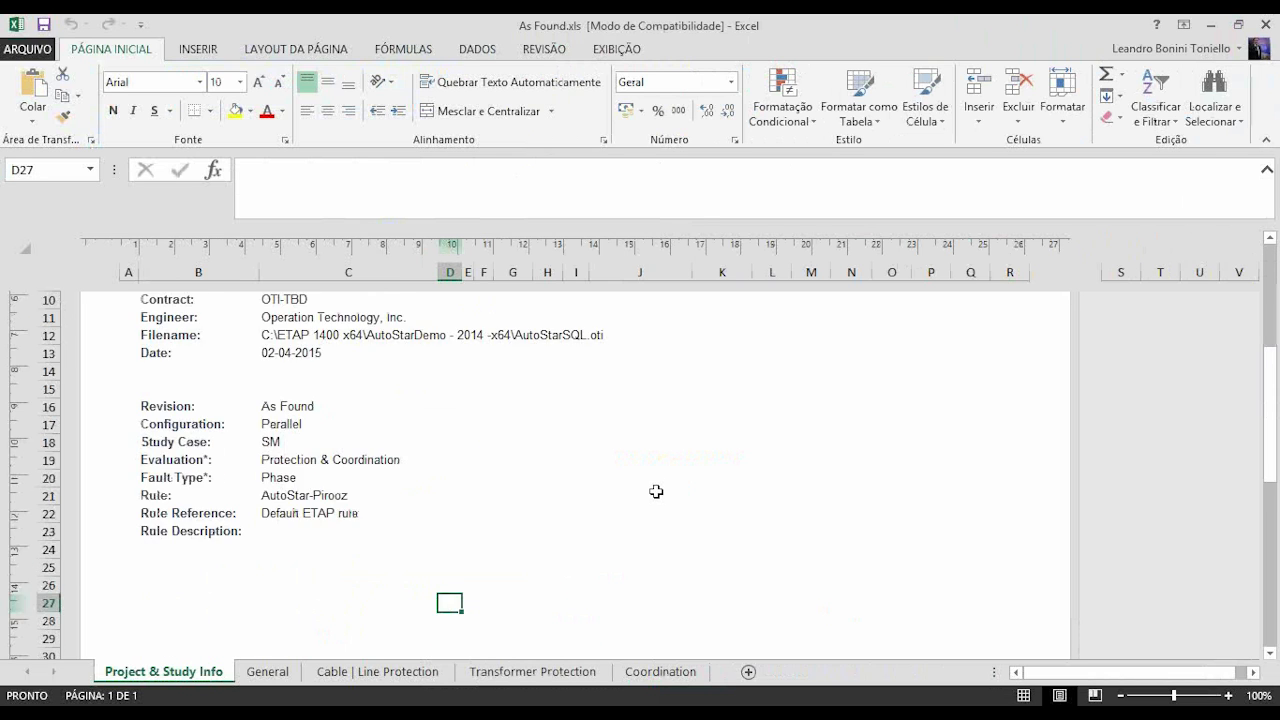
click(350, 678)
click(528, 672)
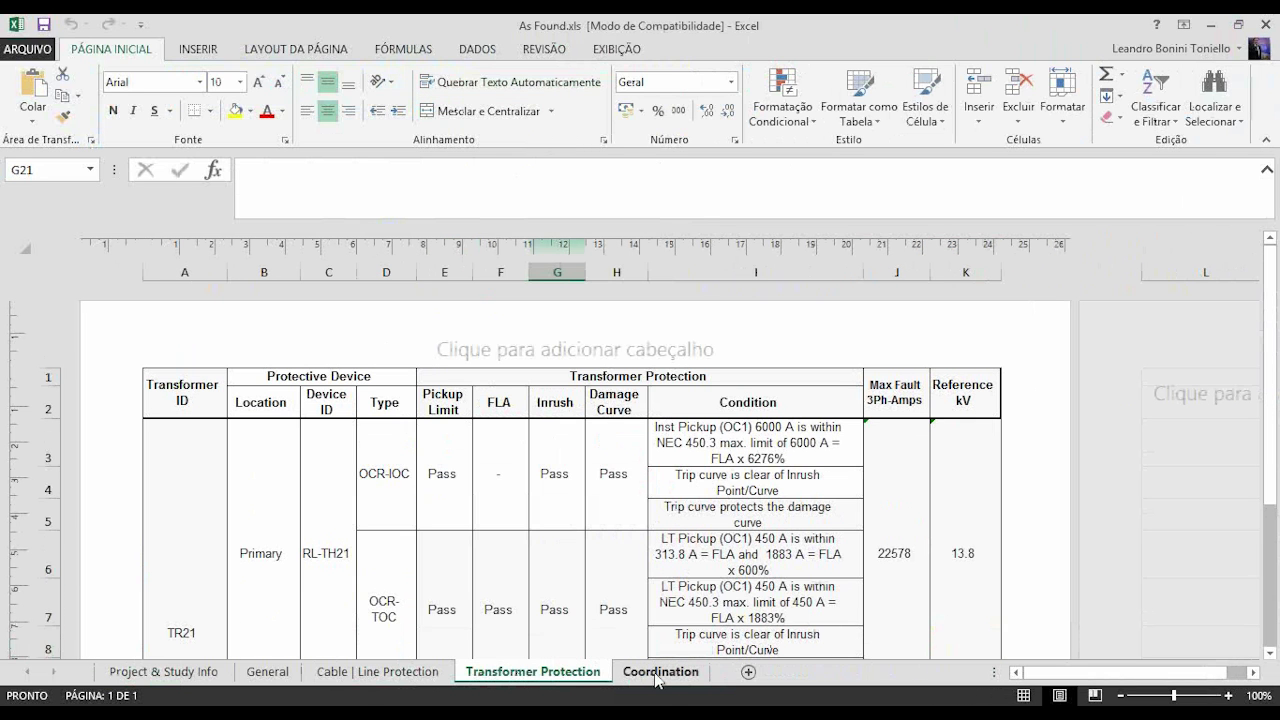
click(657, 672)
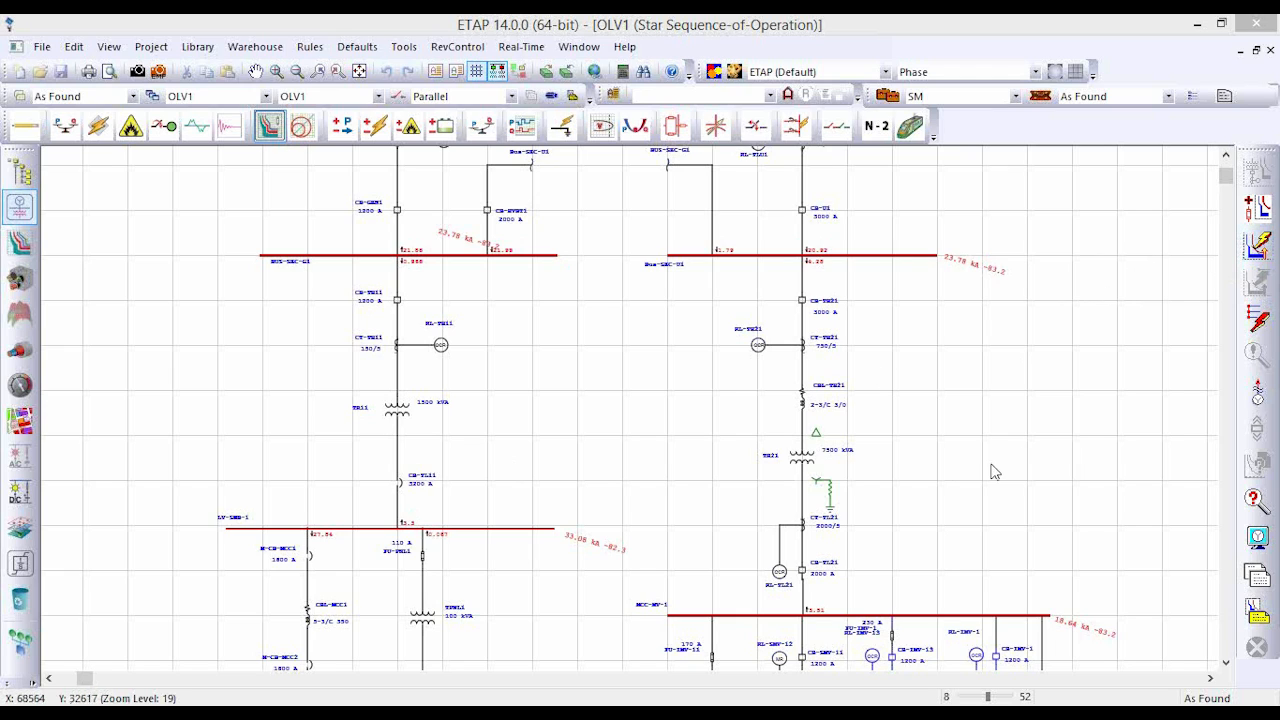
Inspect relay RL-TH11's phase overcurrent settings and breaker CB-TL11's general data, closing each editor unchanged.
click(442, 347)
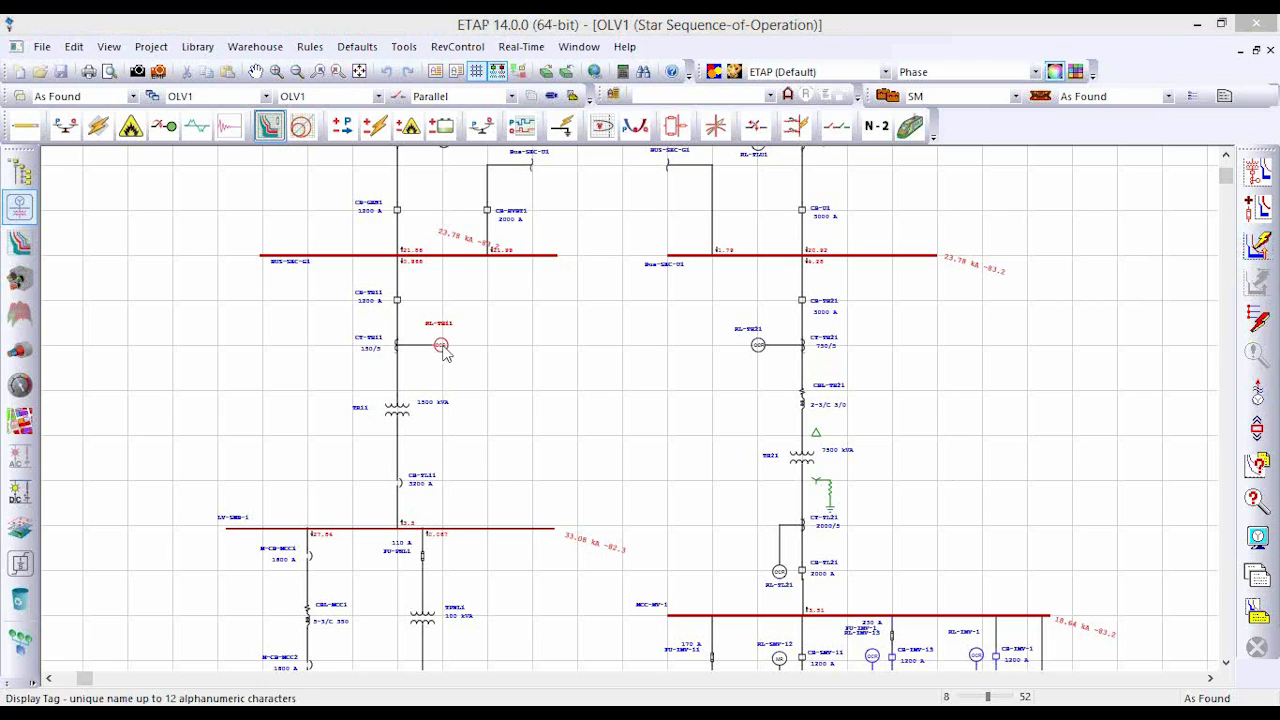
double_click(443, 349)
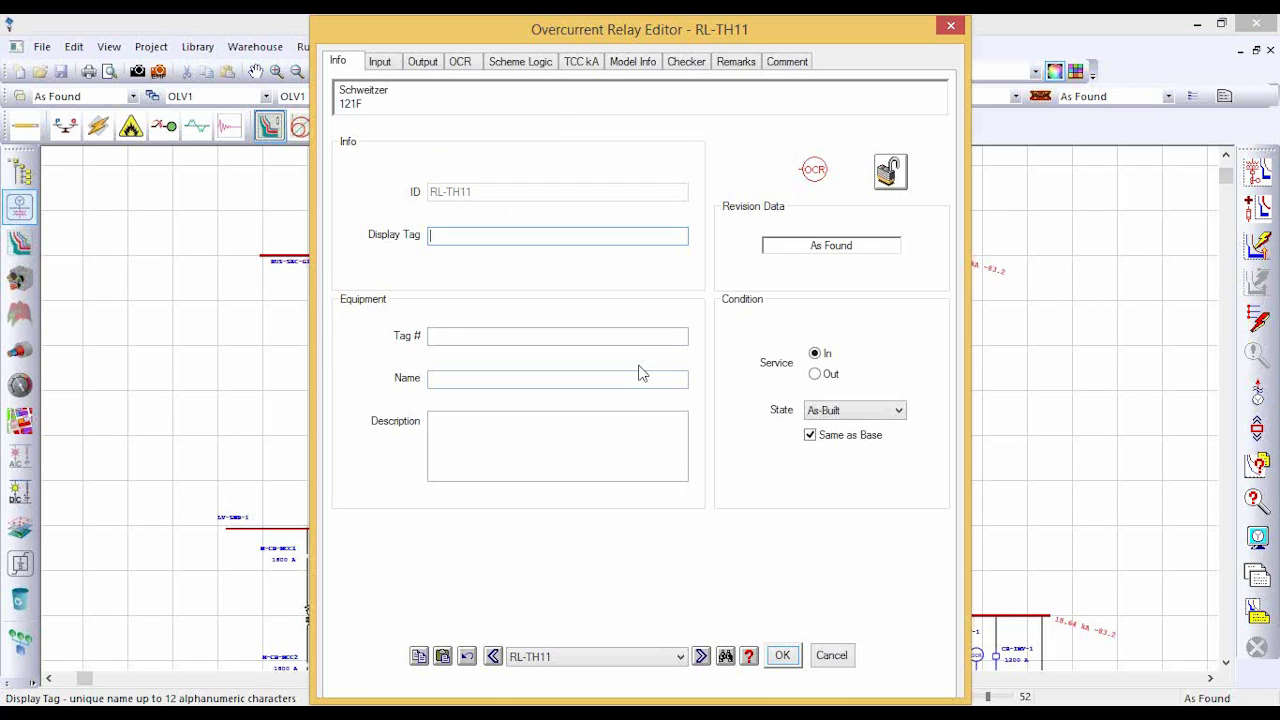
click(468, 66)
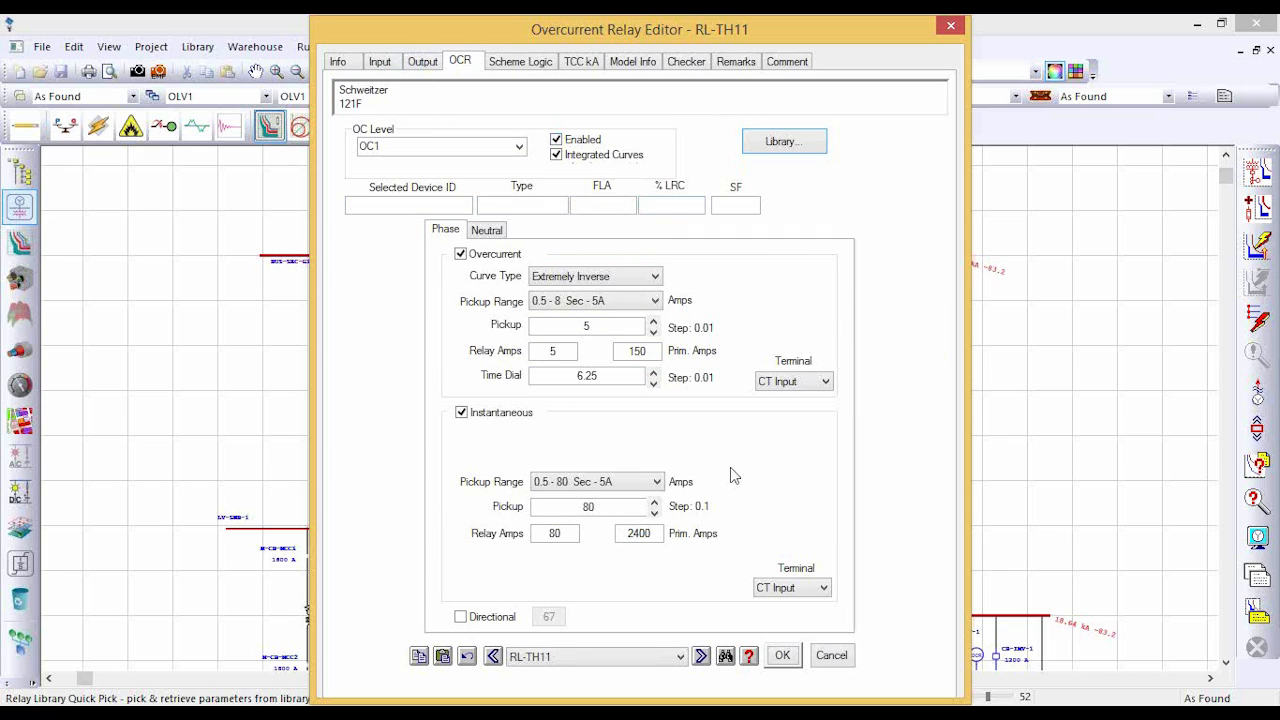
click(951, 29)
double_click(402, 476)
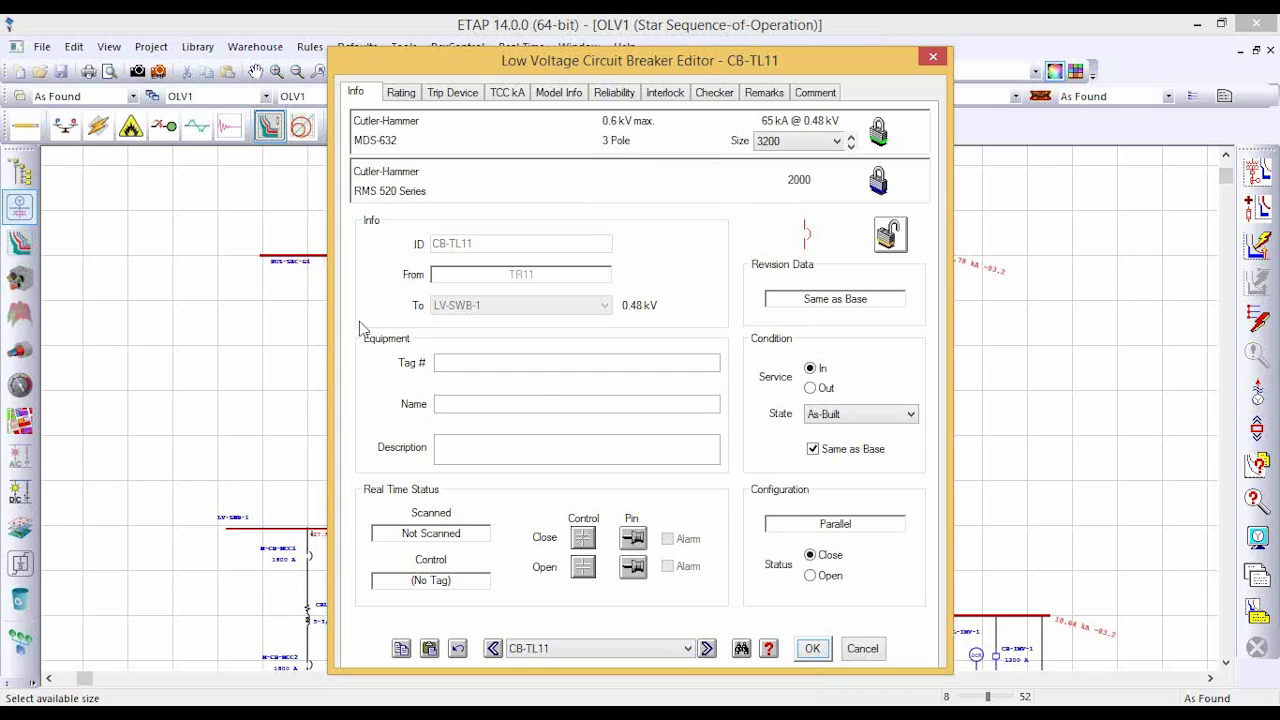
click(932, 58)
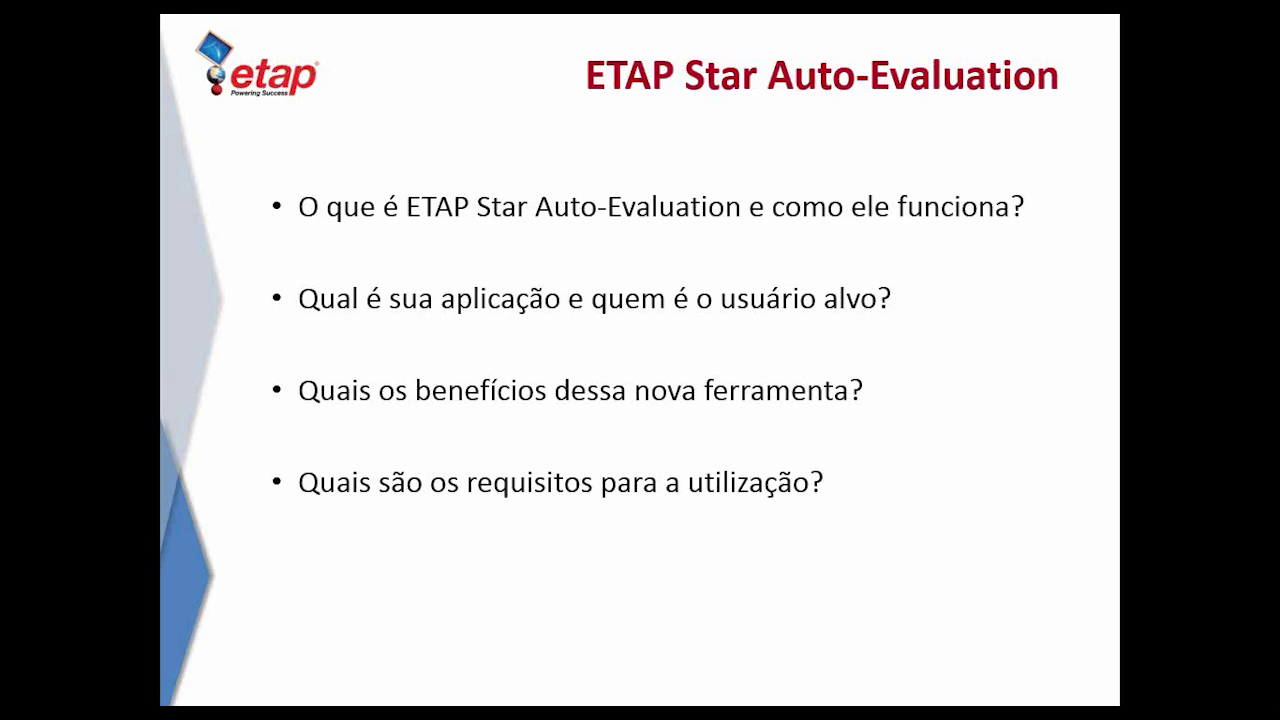
key(Right)
key(Right)
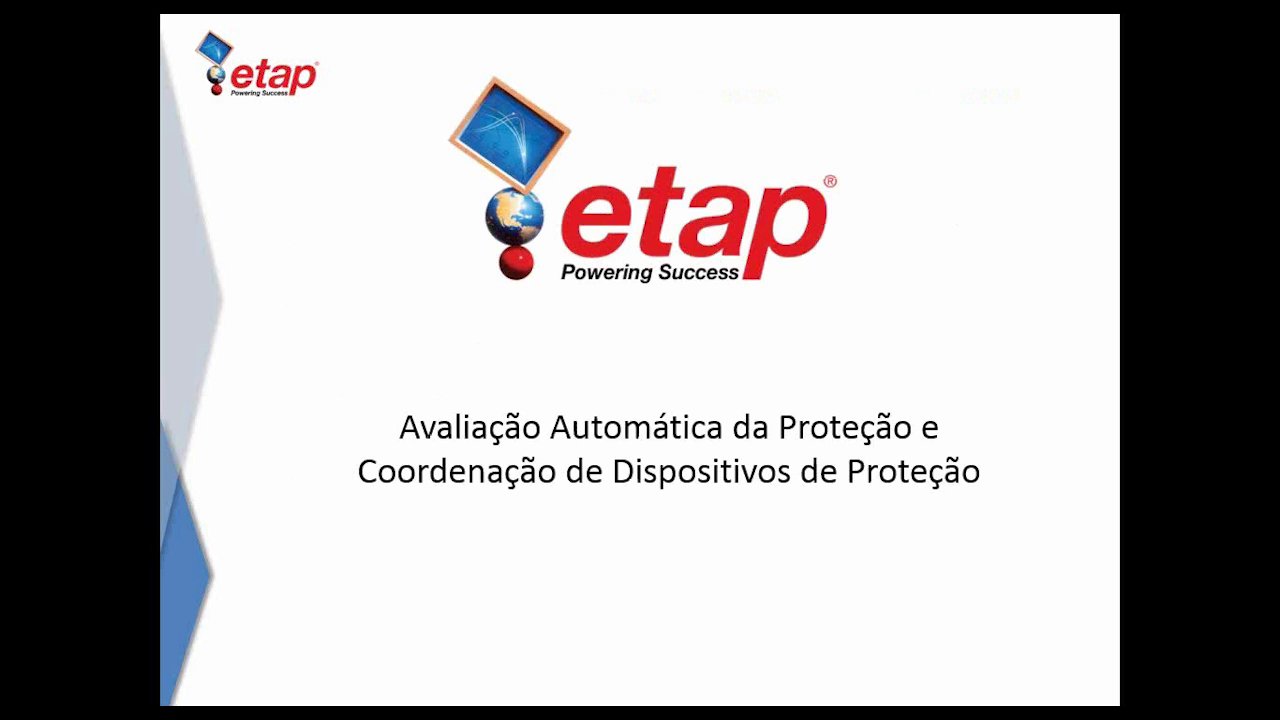